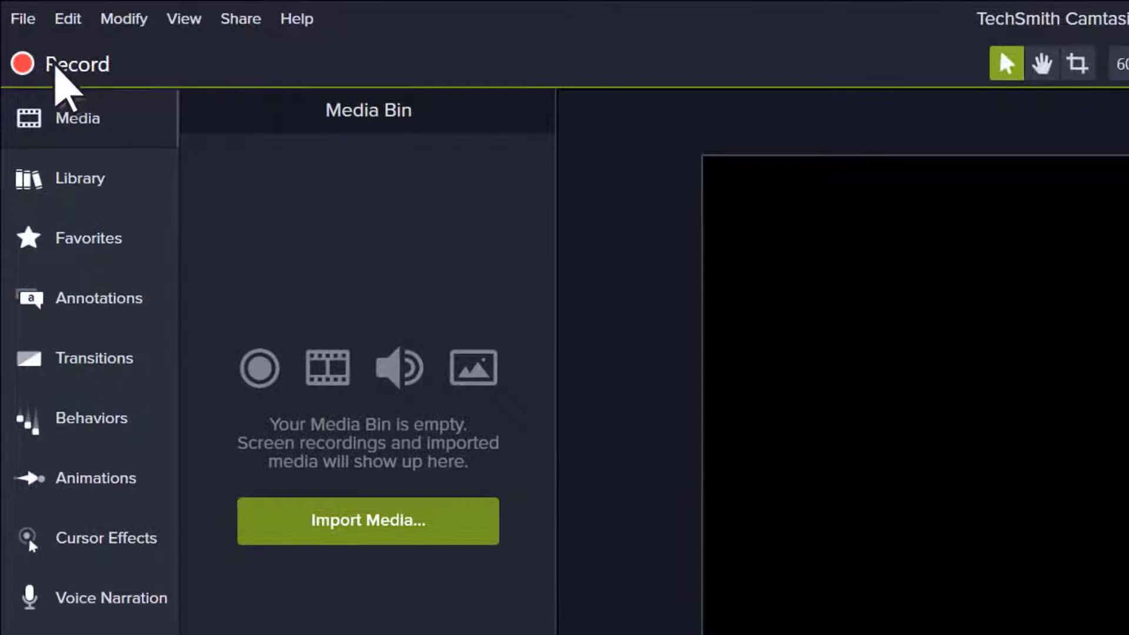
Start a full-screen recording with the microphone turned on.
left_click(55, 65)
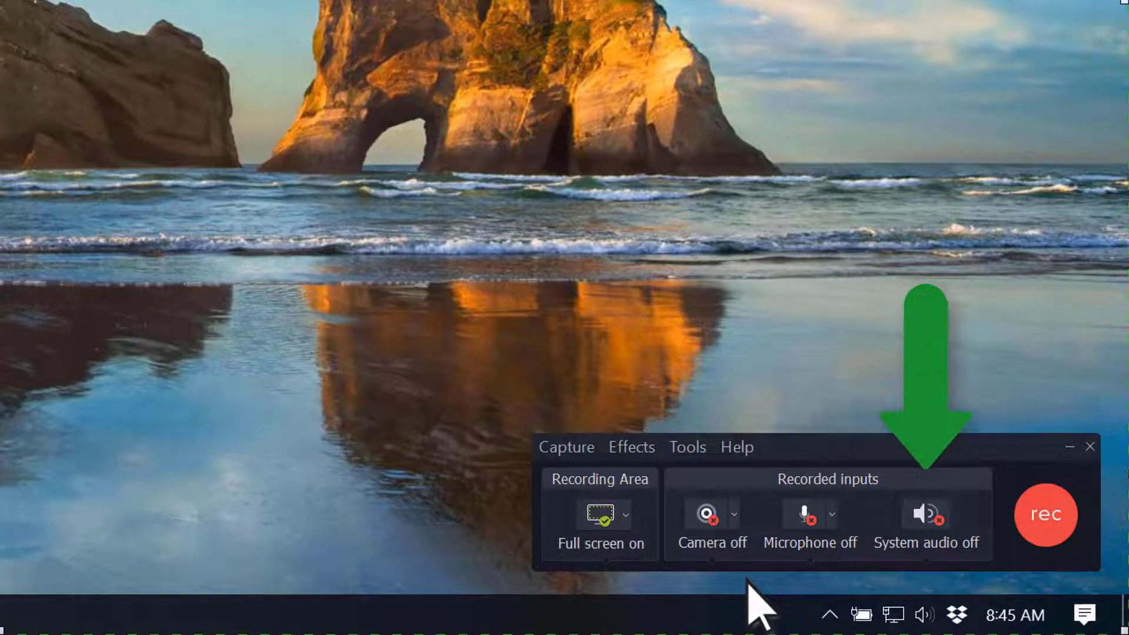
left_click(815, 518)
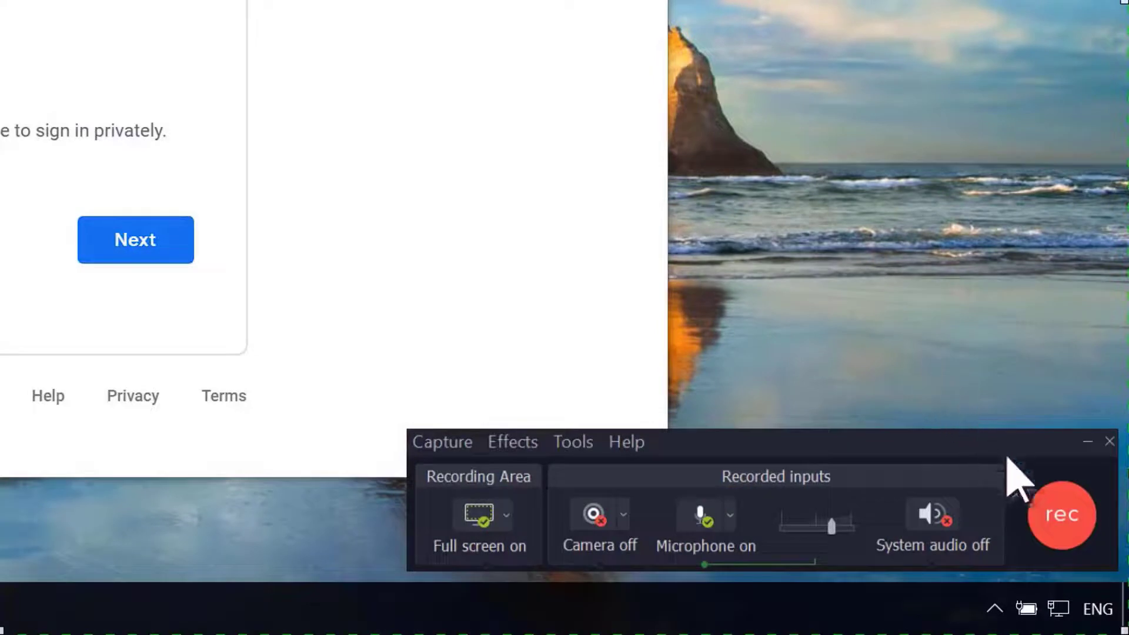
left_click(1058, 513)
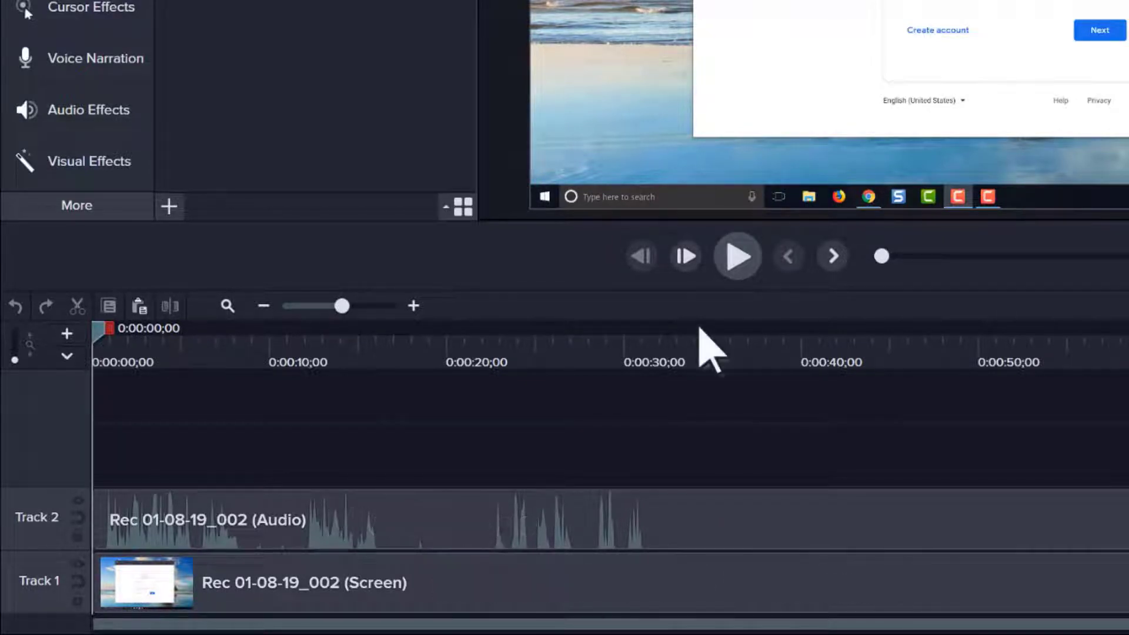
Play the recording from the start, jump to 0:00:17;09, and scrub the playhead back to 0:00:10;06.
left_click(740, 257)
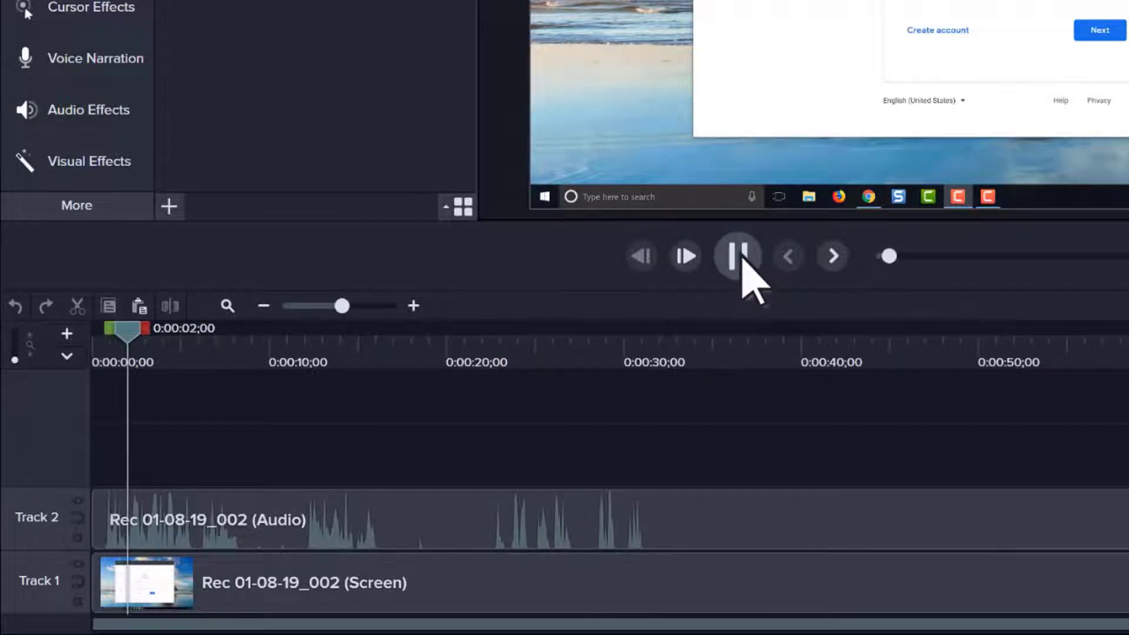
left_click(400, 360)
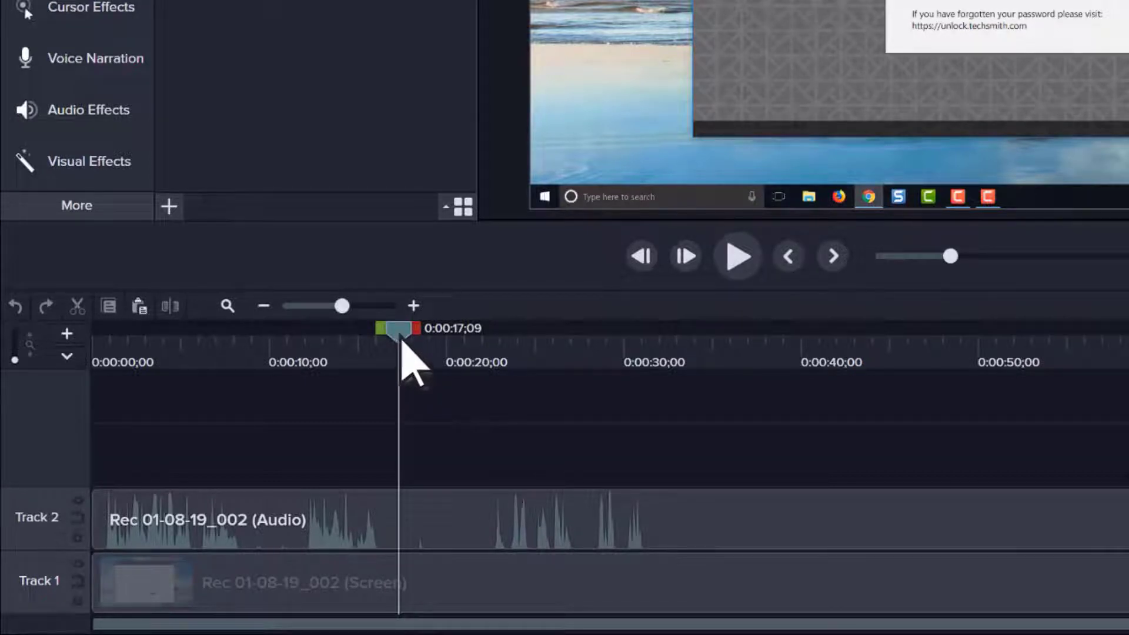
left_click_drag(397, 331, 275, 340)
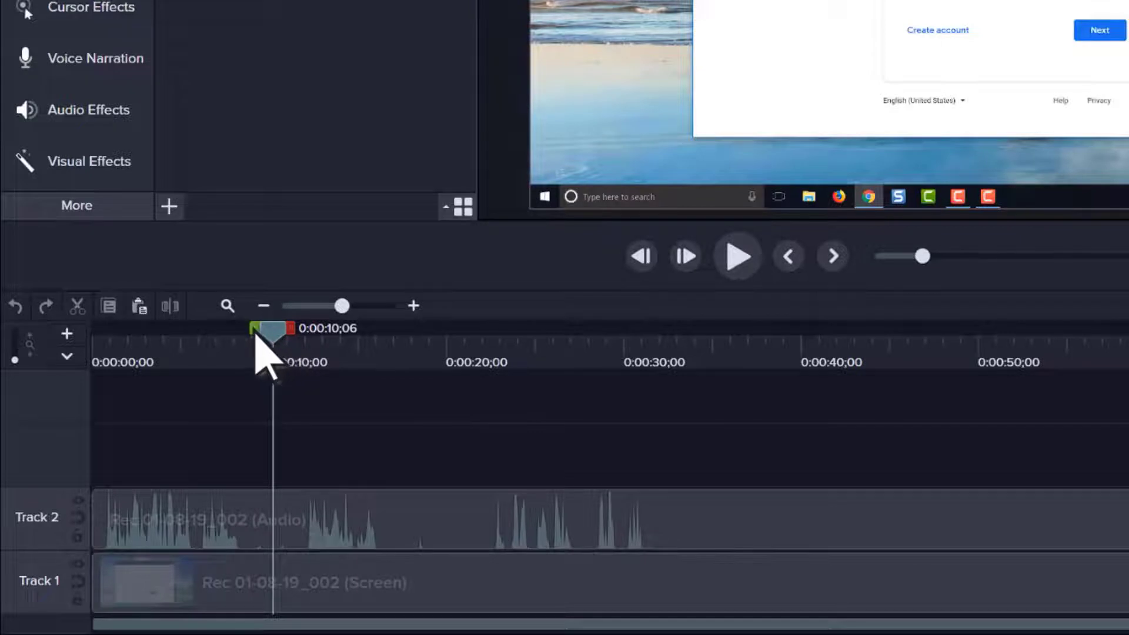
Cut the section between 0:00:04;19 and 0:00:10;06 out of the audio and screen tracks.
left_click_drag(255, 333, 255, 333)
left_click_drag(242, 333, 154, 324)
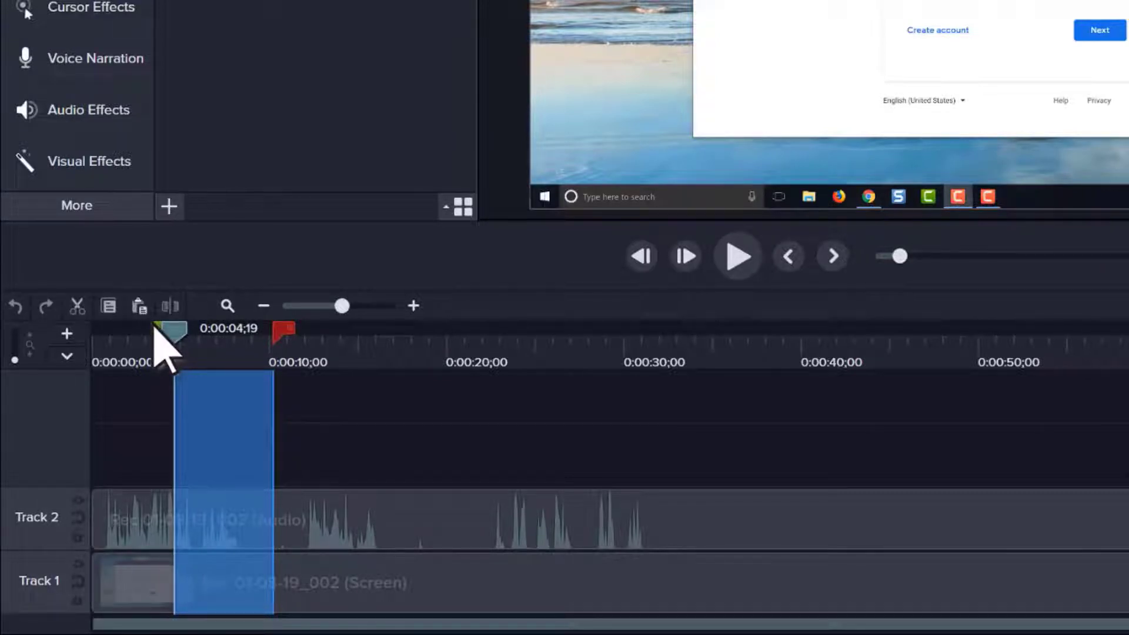
left_click(79, 313)
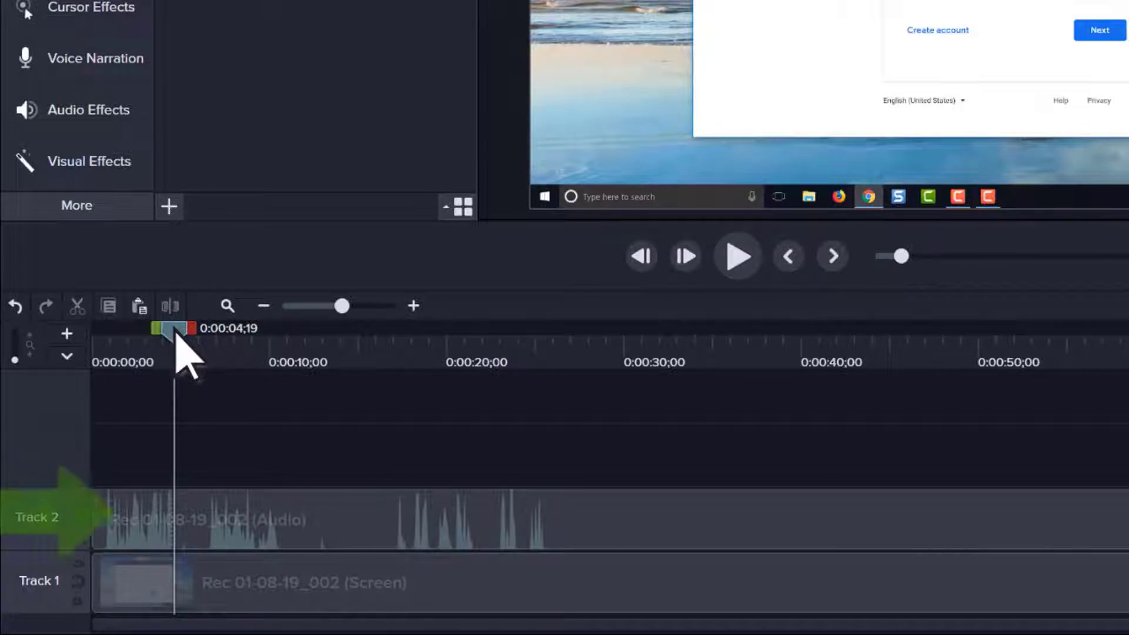
Scrub across the edit point, undo the cut, and clear the timeline selection.
left_click_drag(176, 332, 215, 334)
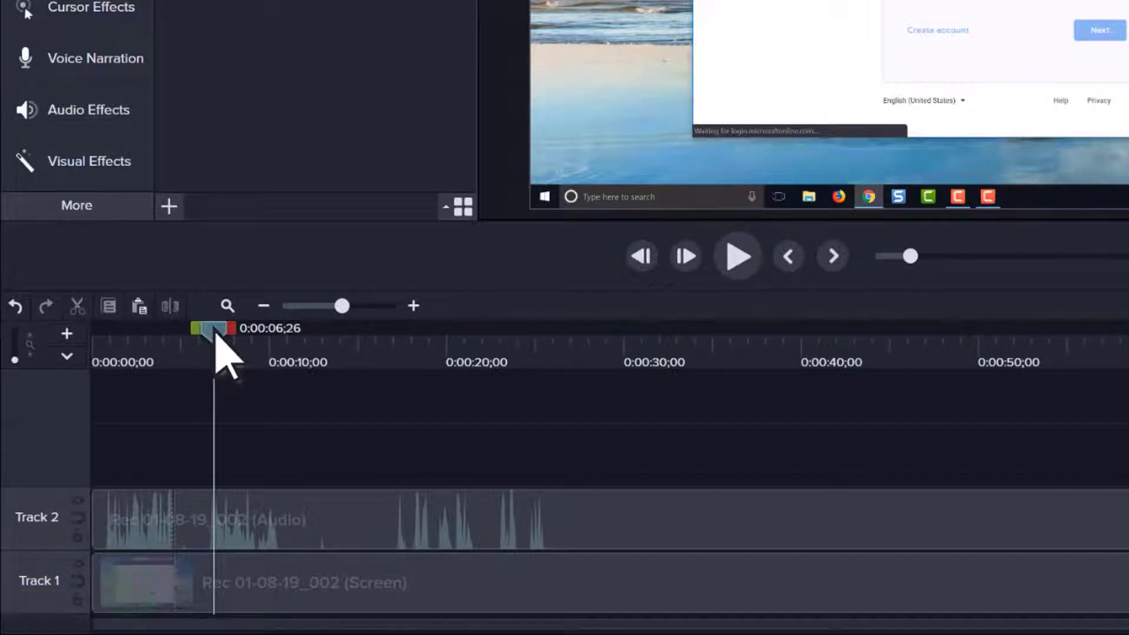
left_click(17, 309)
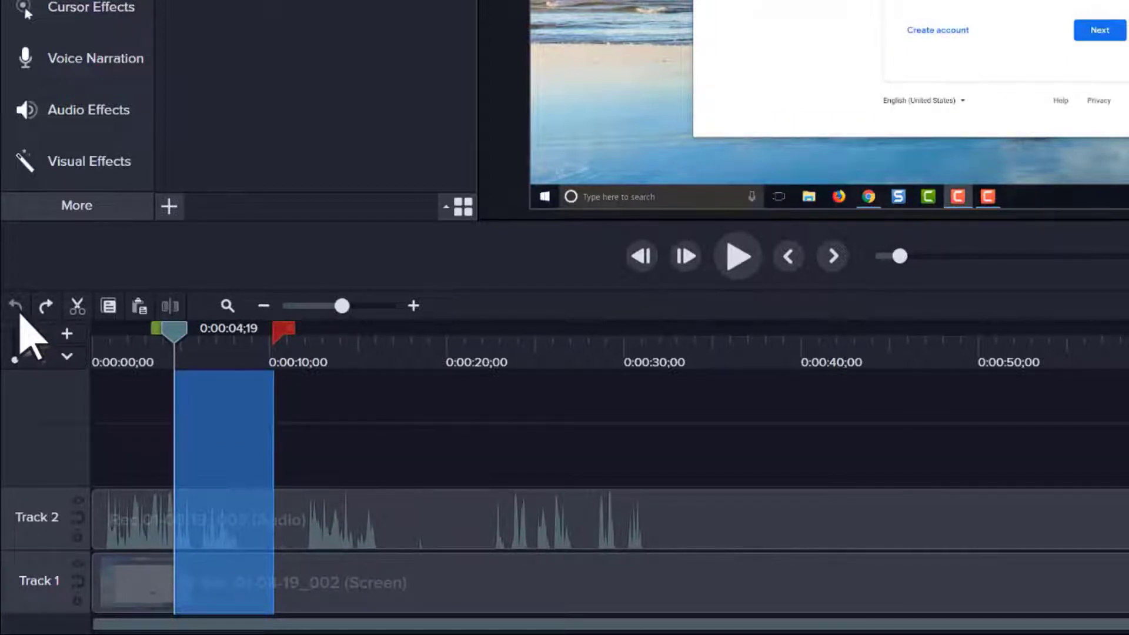
left_click(175, 335)
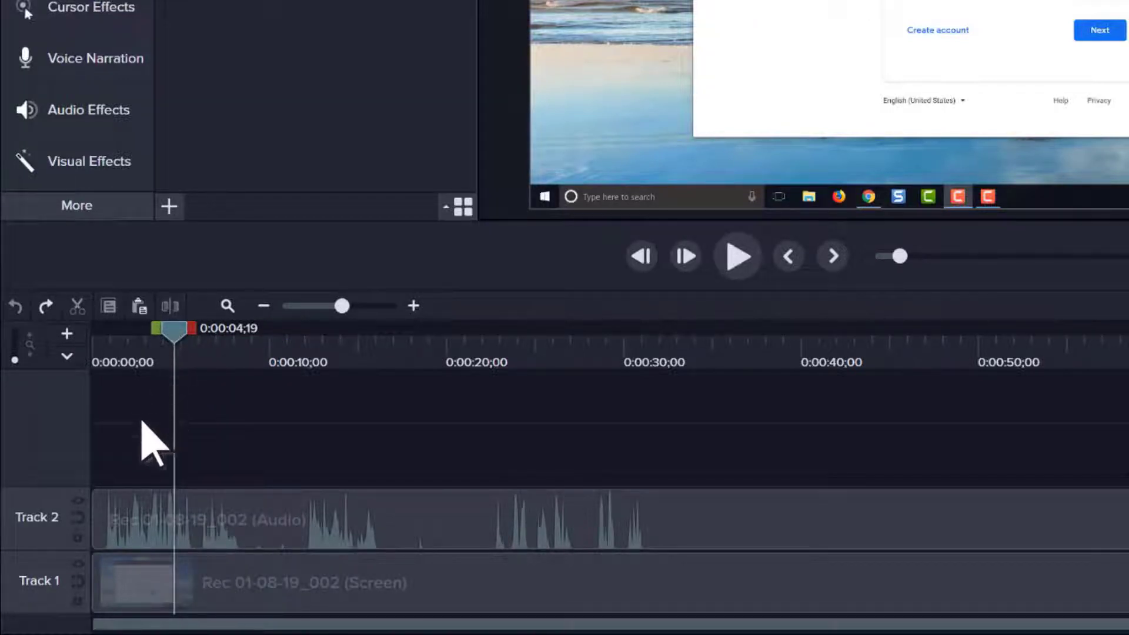
Select both the audio and screen clips, try trimming their start edge, and fit the whole timeline in view.
left_click_drag(125, 462, 91, 585)
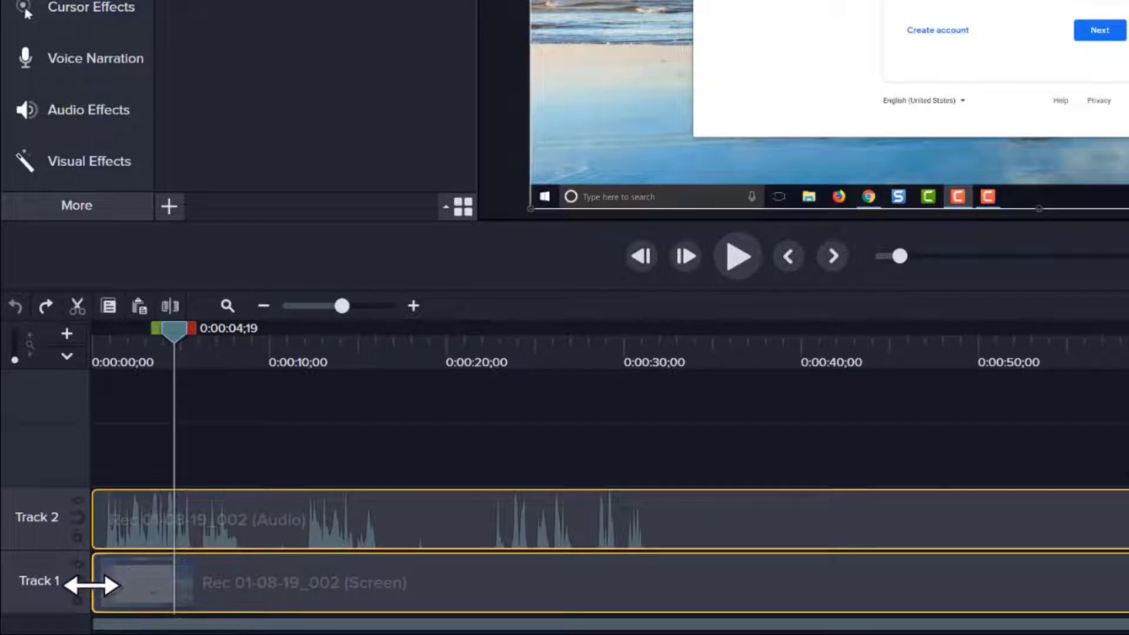
mouse_move(91, 586)
left_mouse_down()
mouse_move(147, 587)
mouse_move(92, 588)
left_mouse_up()
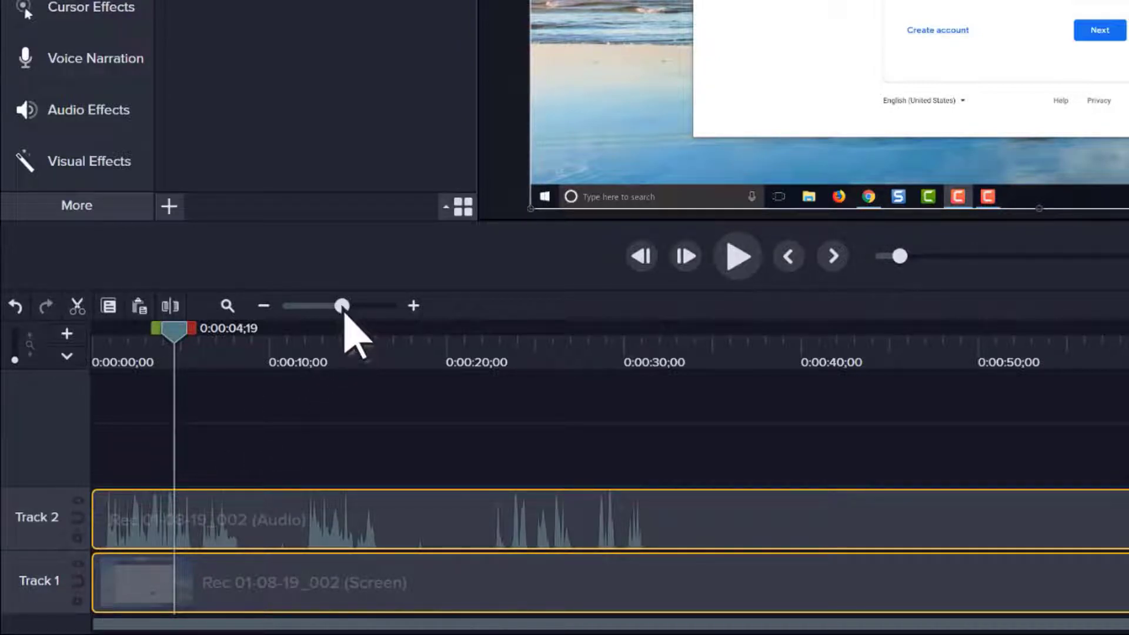
left_click_drag(345, 310, 361, 312)
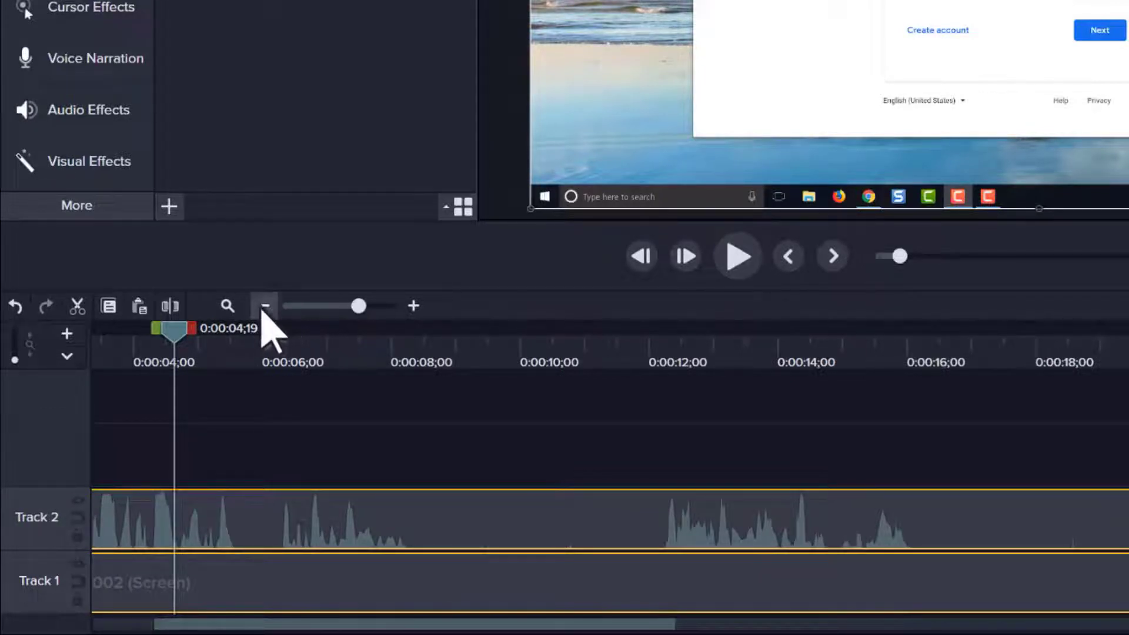
left_click(228, 307)
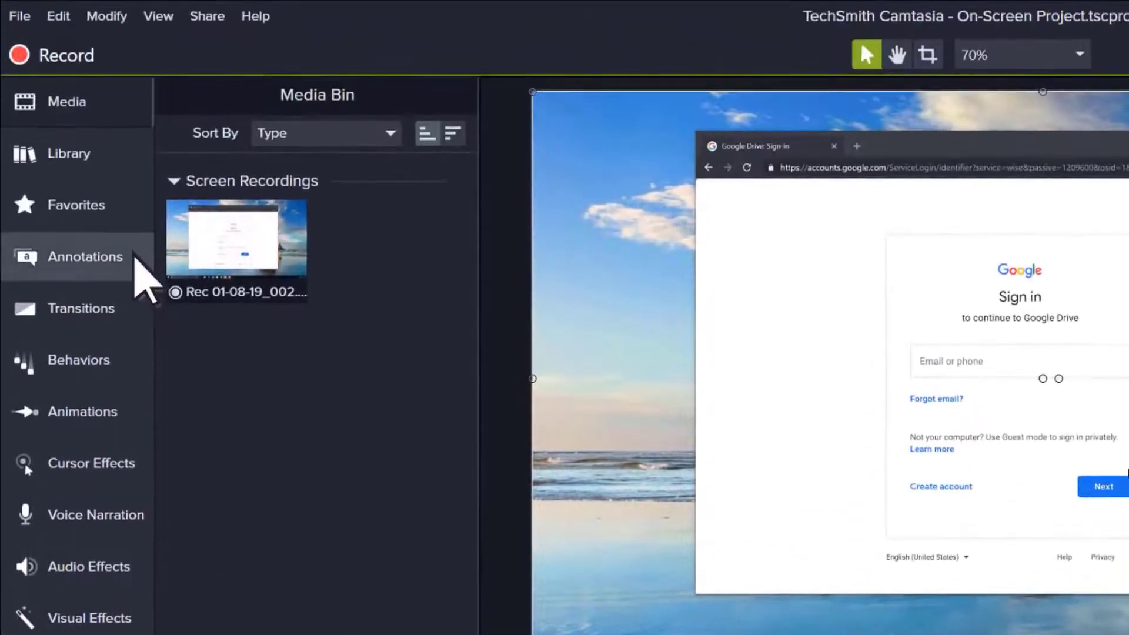
Add the red speech bubble callout over the recording and apply a Fade transition on the timeline.
left_click(136, 262)
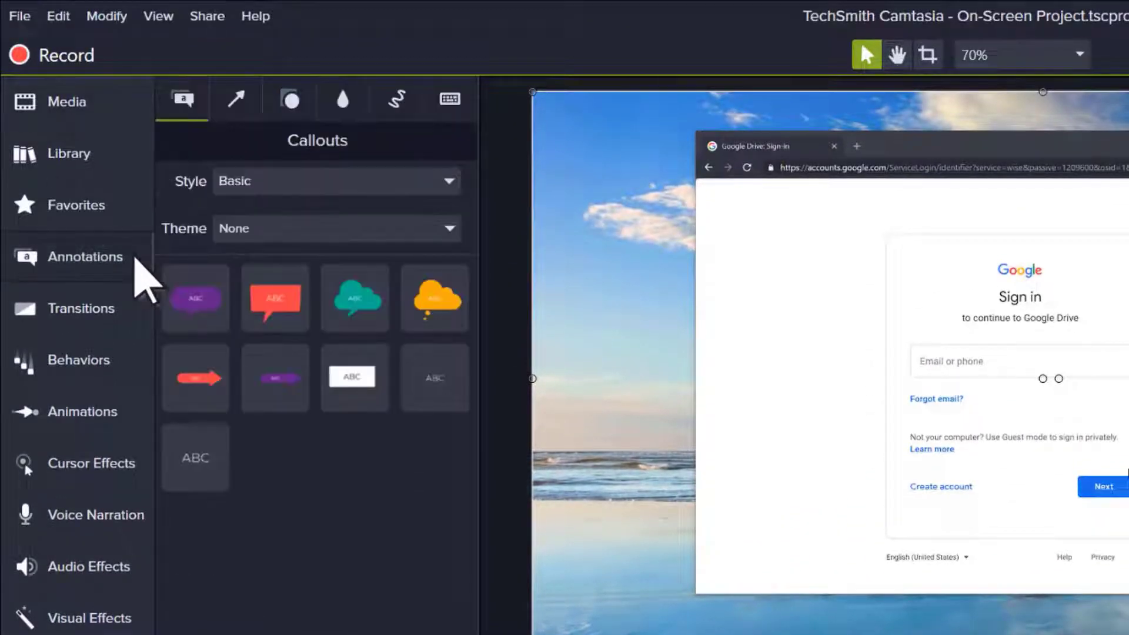
left_click_drag(277, 302, 146, 438)
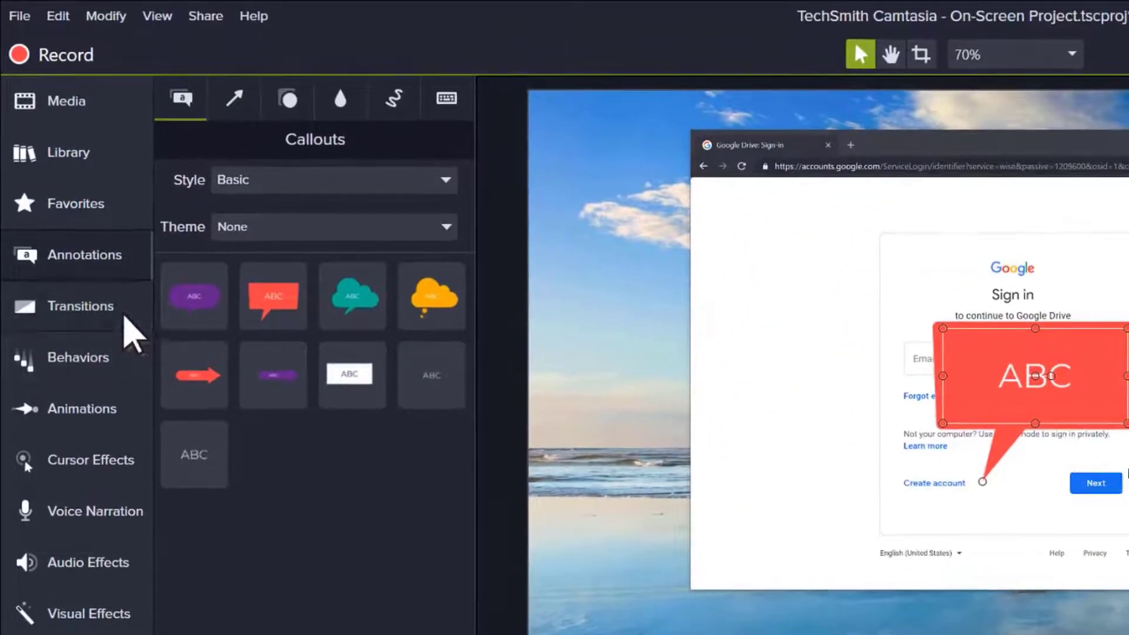
left_click(125, 317)
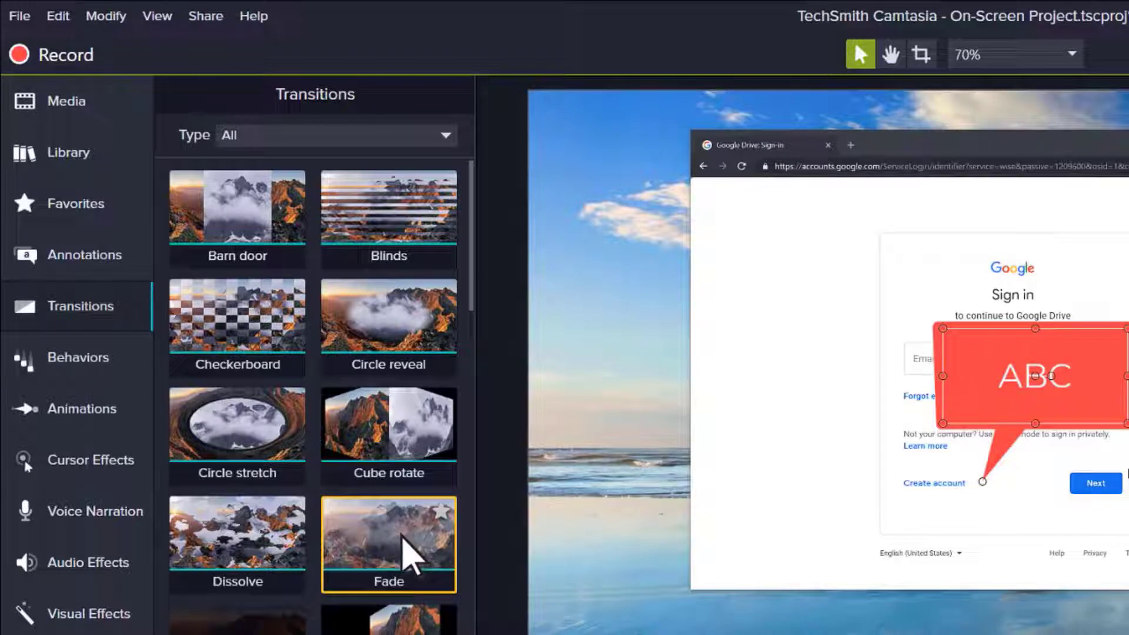
mouse_move(403, 537)
left_mouse_down()
mouse_move(306, 416)
mouse_move(305, 478)
mouse_move(146, 559)
left_mouse_up()
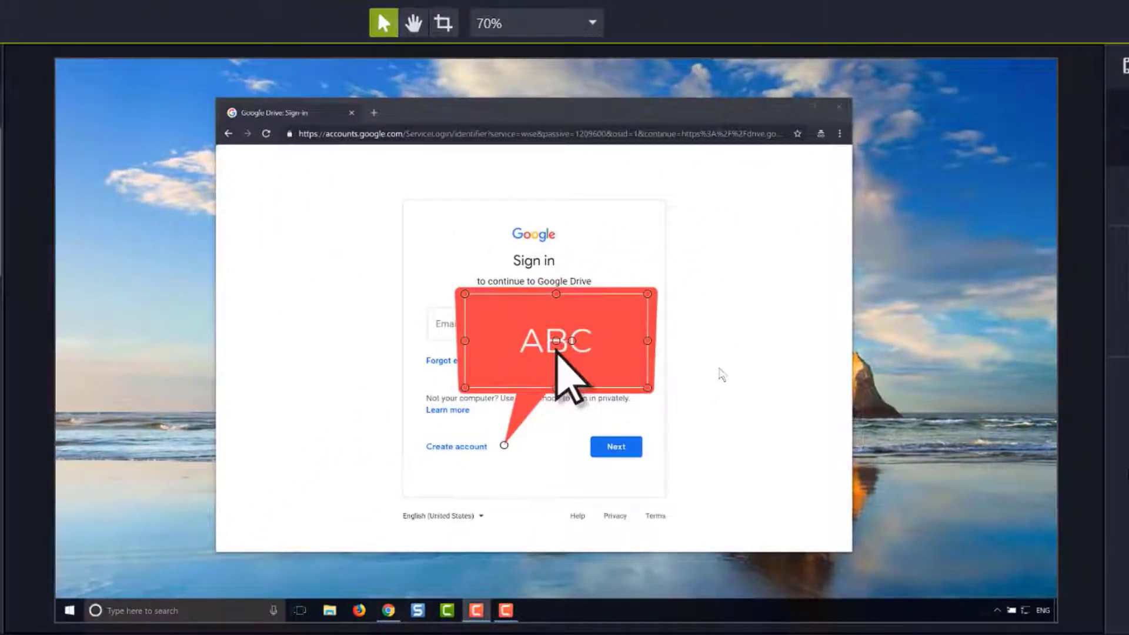
Move the speech bubble up so it points at the email field, shrink it, and change its fill to green.
left_click_drag(559, 352, 682, 236)
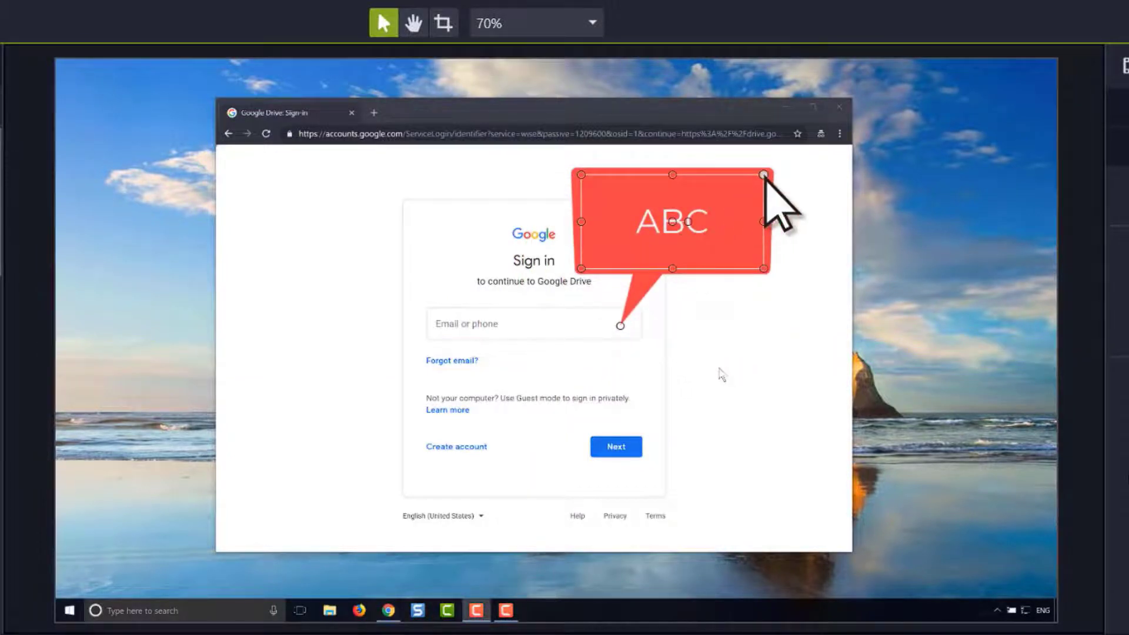
left_click_drag(763, 175, 727, 198)
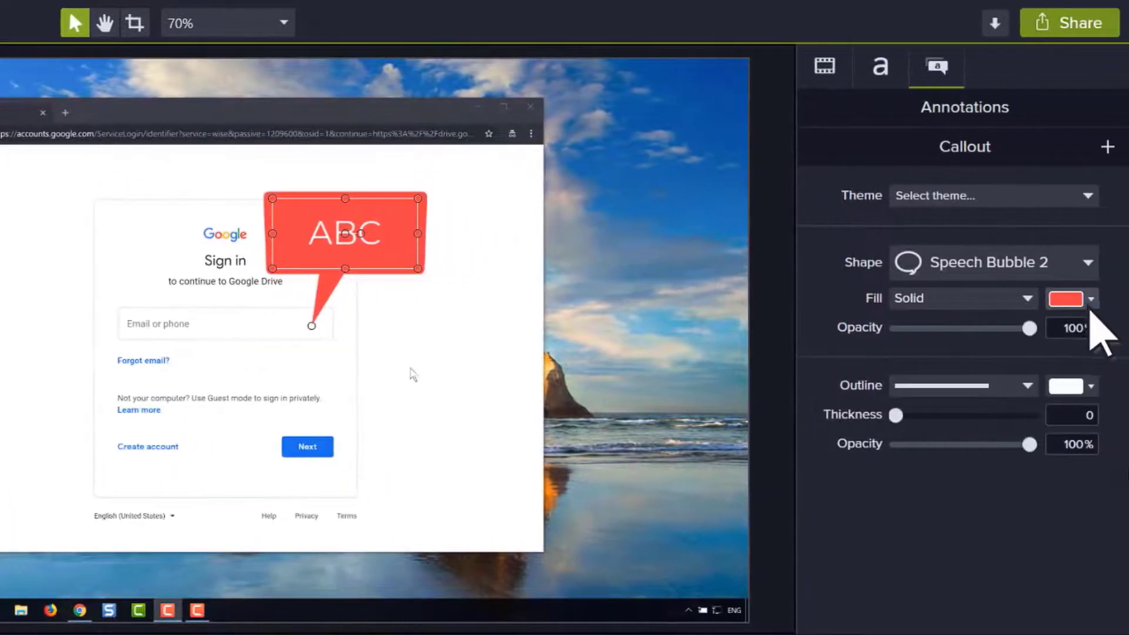
left_click(1089, 298)
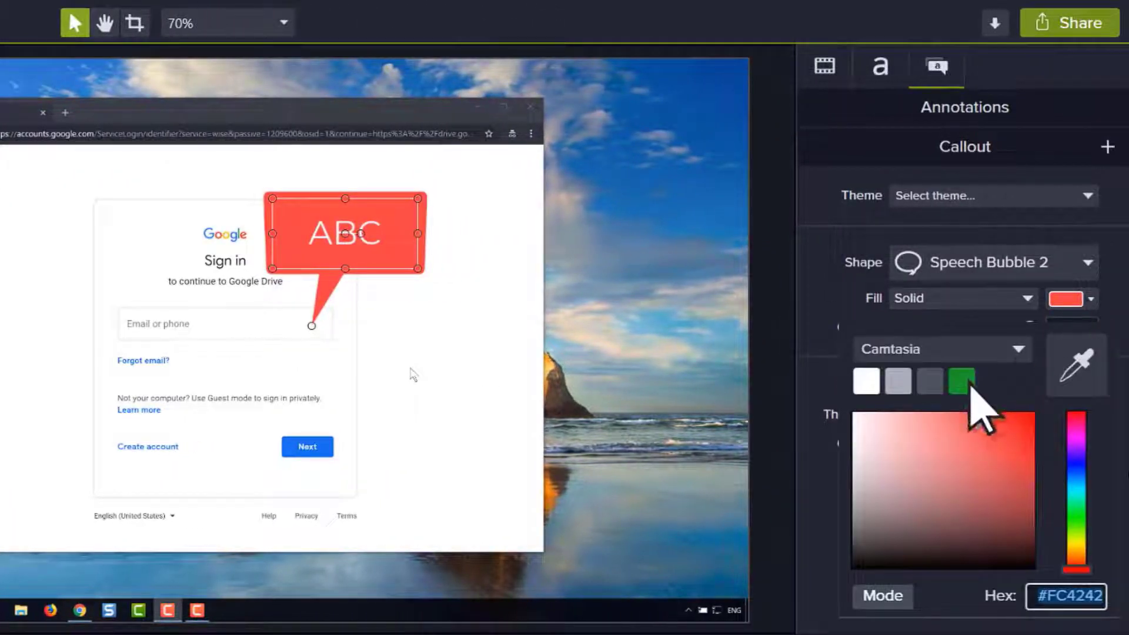
left_click(967, 389)
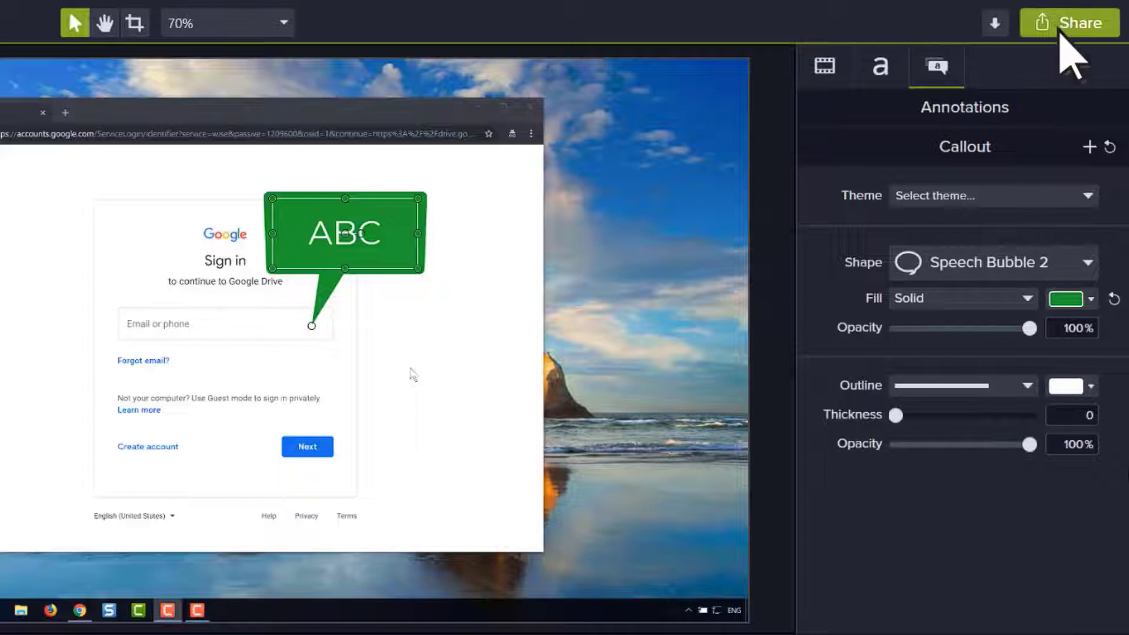
left_click(1070, 27)
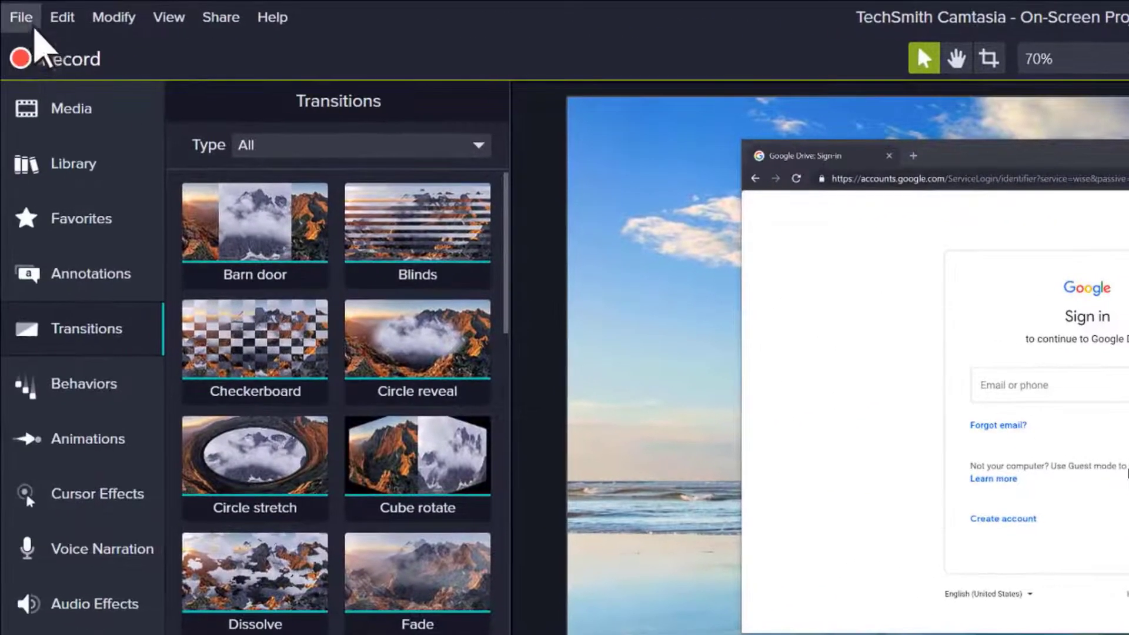
left_click(30, 21)
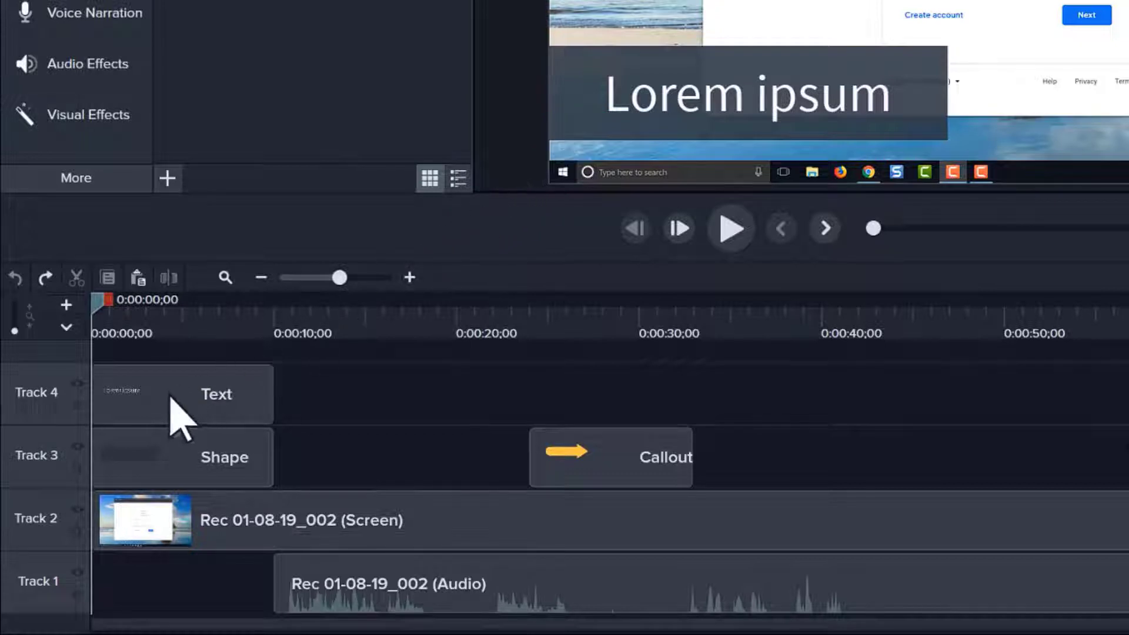
Move the Text clip from Track 4 down to Track 1, below the screen recording, and back to Track 4.
left_click_drag(176, 411, 177, 591)
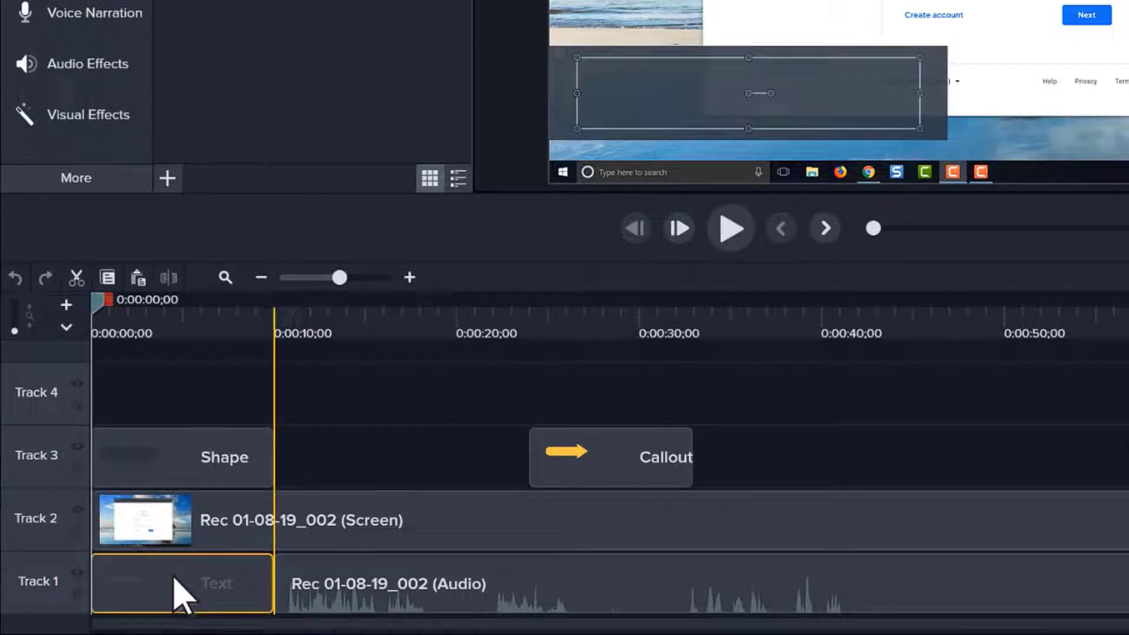
left_click_drag(177, 595, 169, 387)
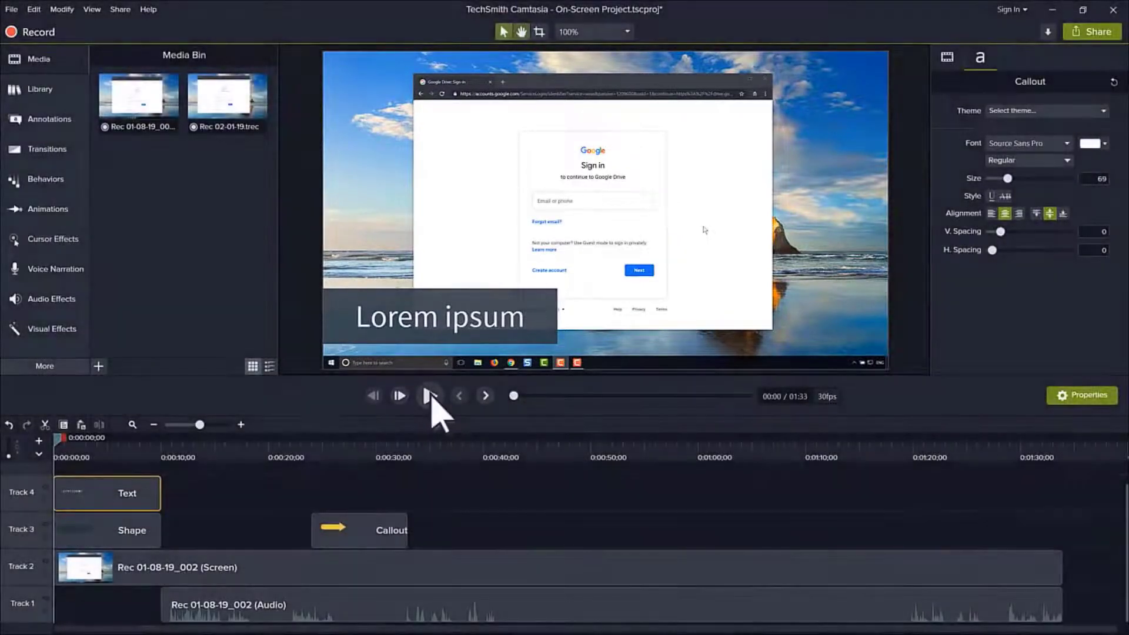
Play the project from the beginning and scrub the playhead to 0:00:28;28, over the arrow callout.
left_click(431, 396)
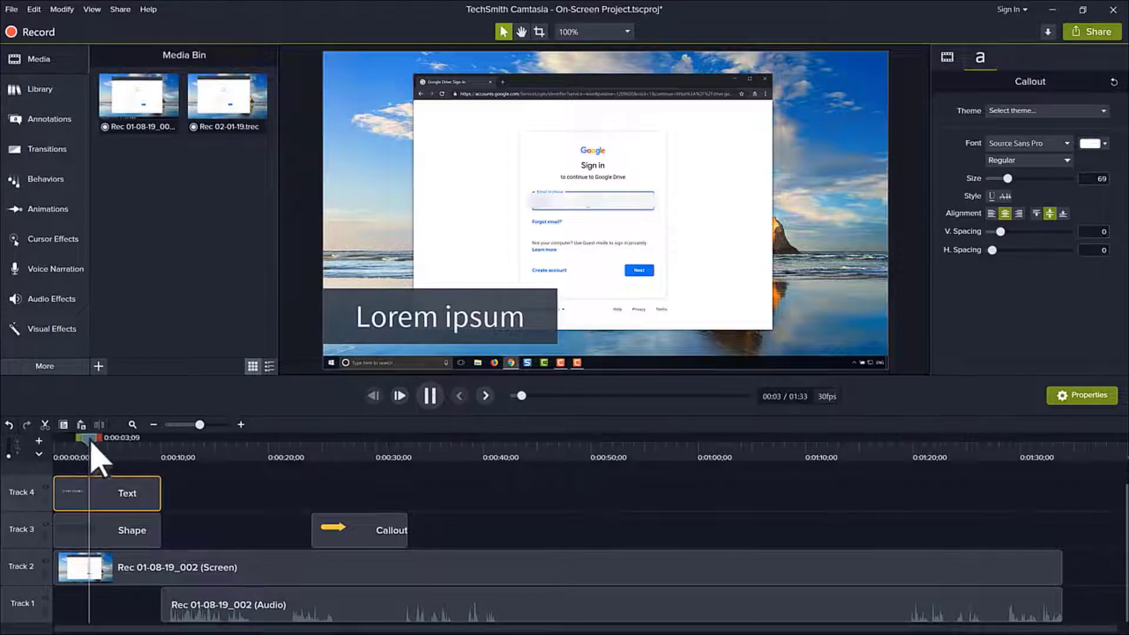
left_click_drag(88, 440, 366, 442)
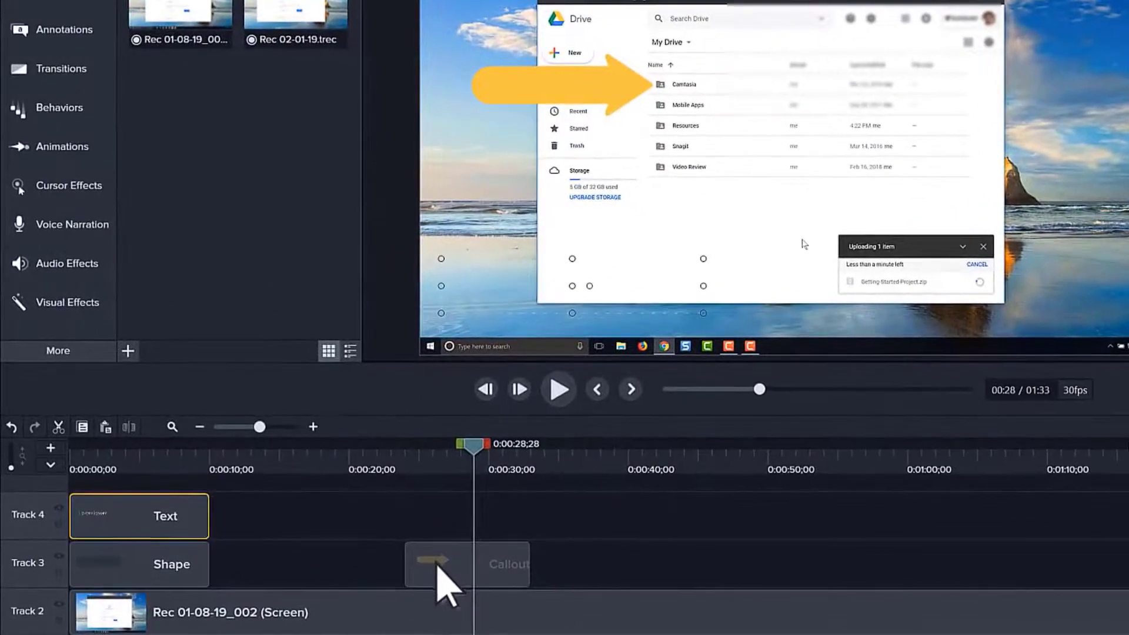
Try shifting the arrow's Callout clip to a later time on Track 3 and move it back.
left_click_drag(338, 538, 379, 533)
left_click_drag(491, 569, 441, 563)
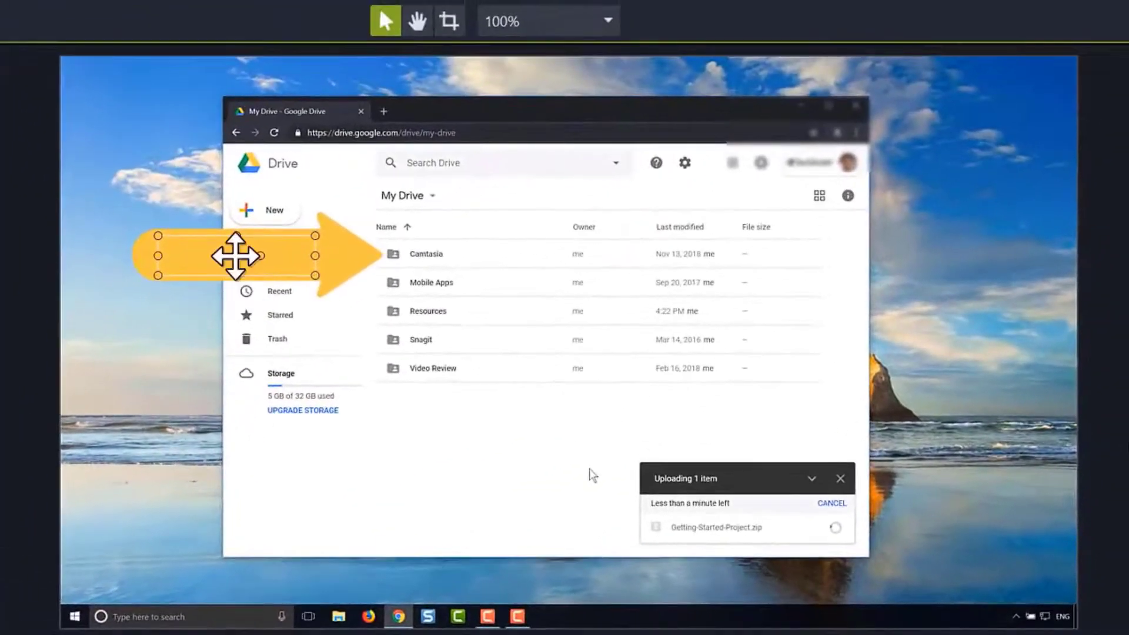
Move the arrow callout down to the Resources folder, make it shorter, and rotate it to point diagonally upward.
left_click_drag(235, 256, 235, 309)
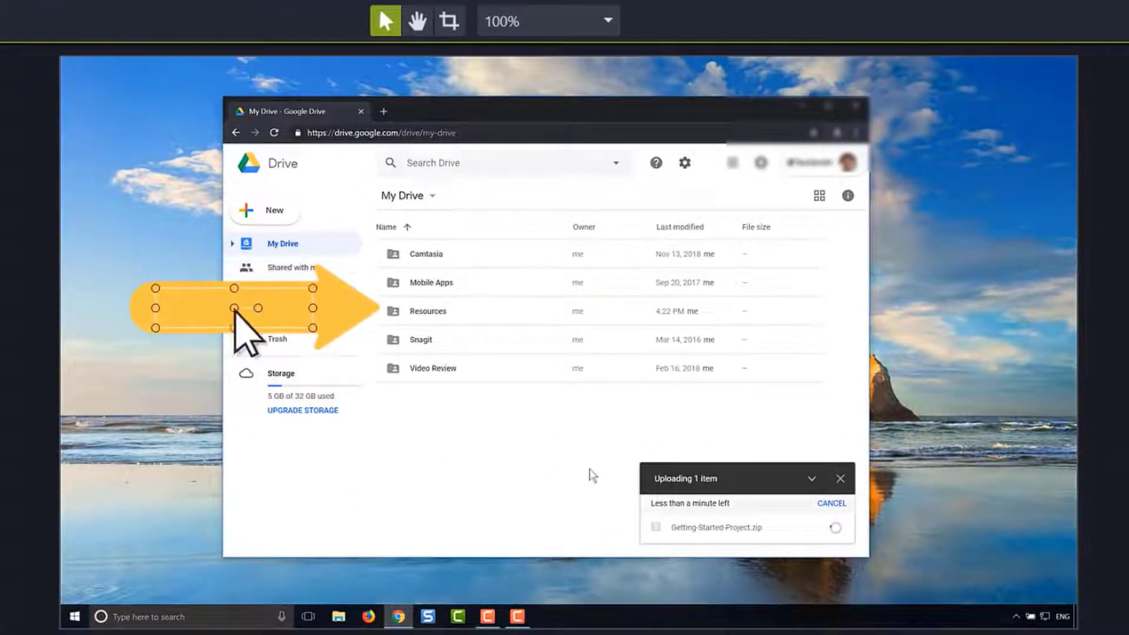
left_click_drag(155, 308, 285, 299)
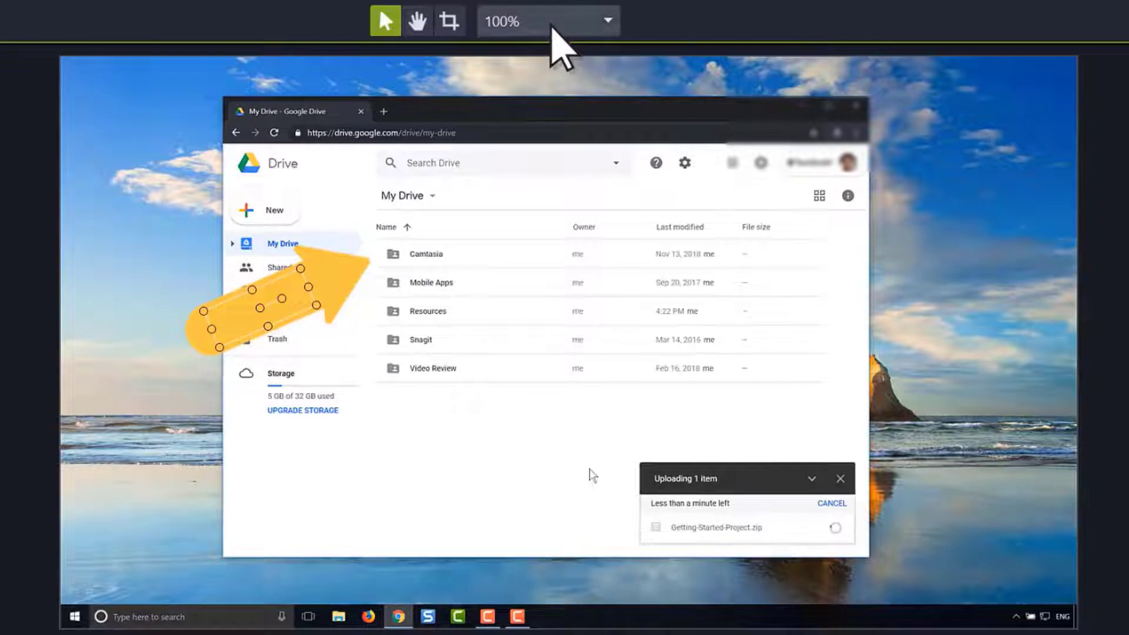
Inspect the arrow callout at 200% canvas zoom, panning until the whole arrow is in view, and return the canvas to Fit.
left_click(551, 26)
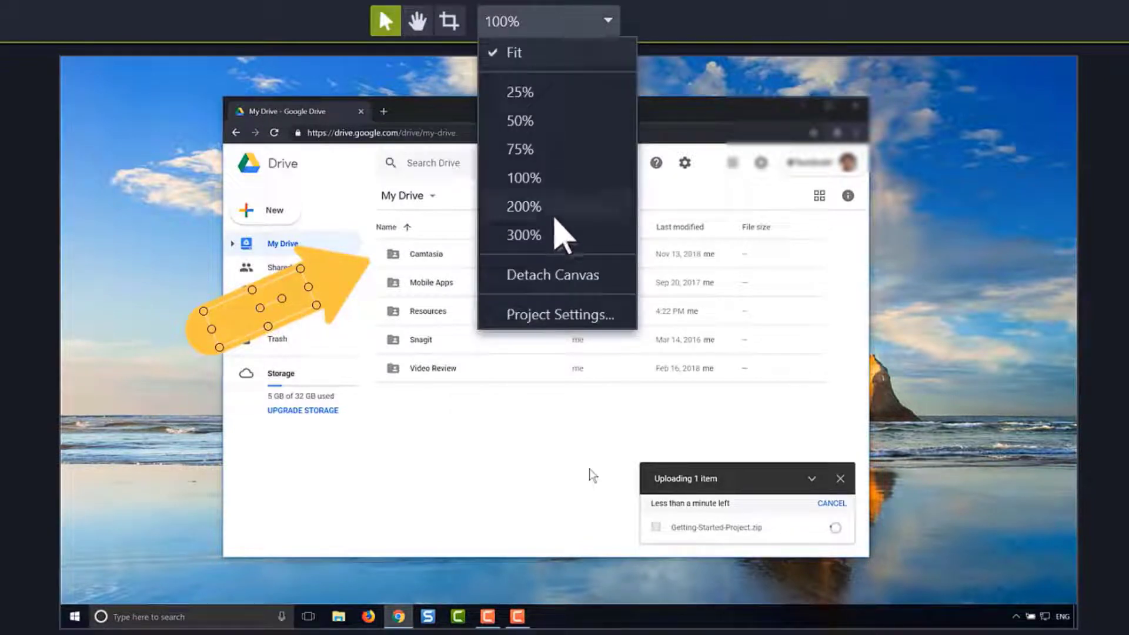
left_click(559, 207)
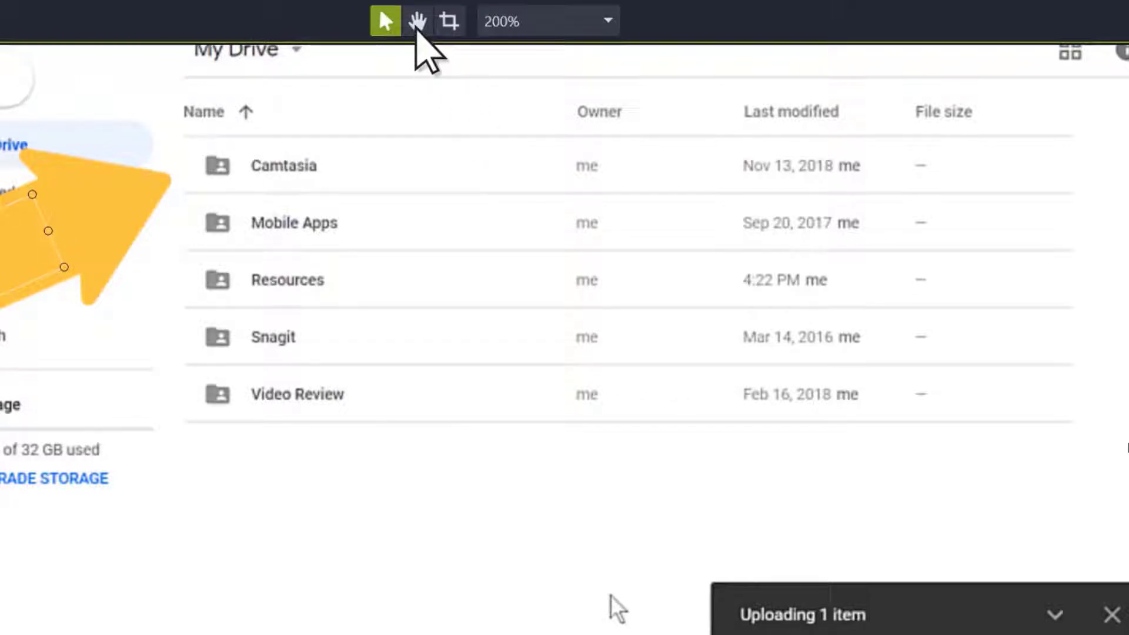
left_click(418, 29)
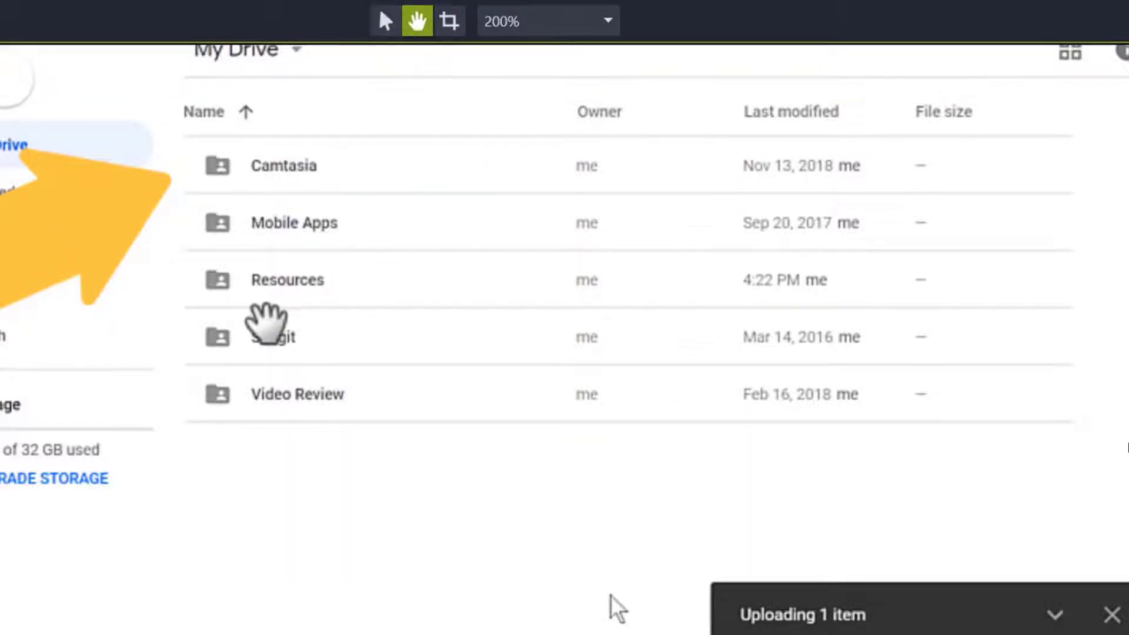
left_click_drag(265, 323, 589, 390)
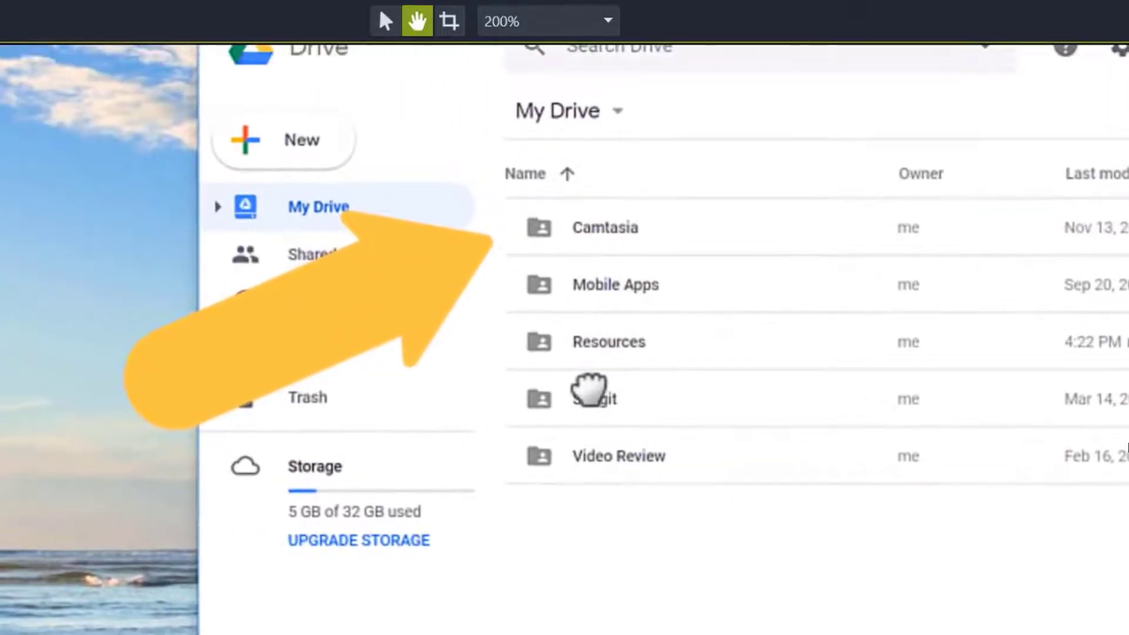
left_click(386, 23)
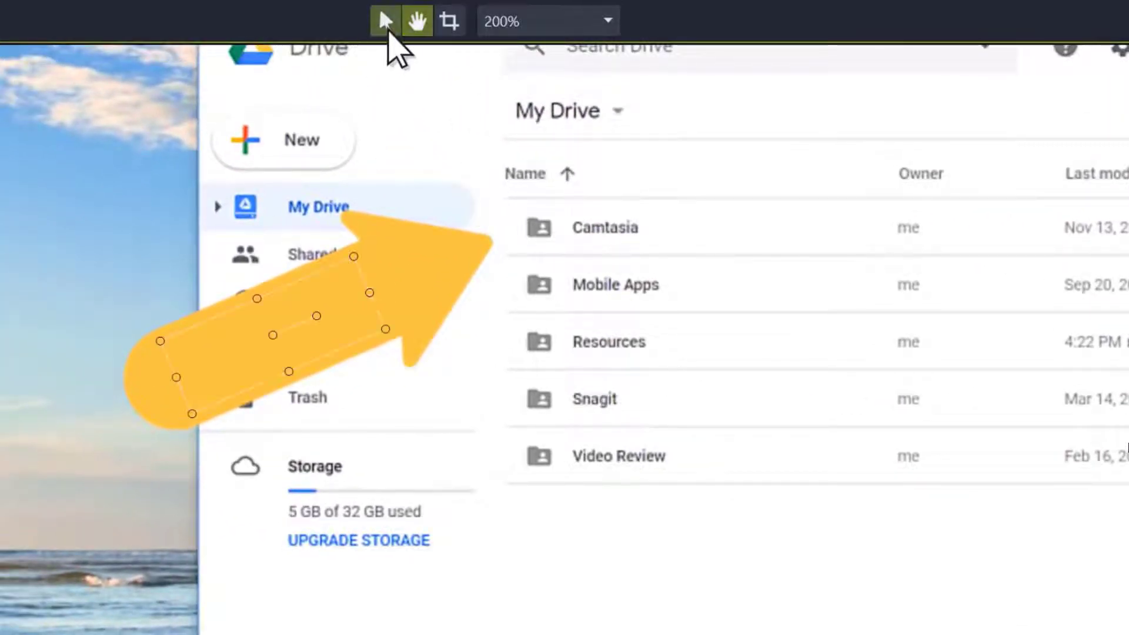
left_click(535, 27)
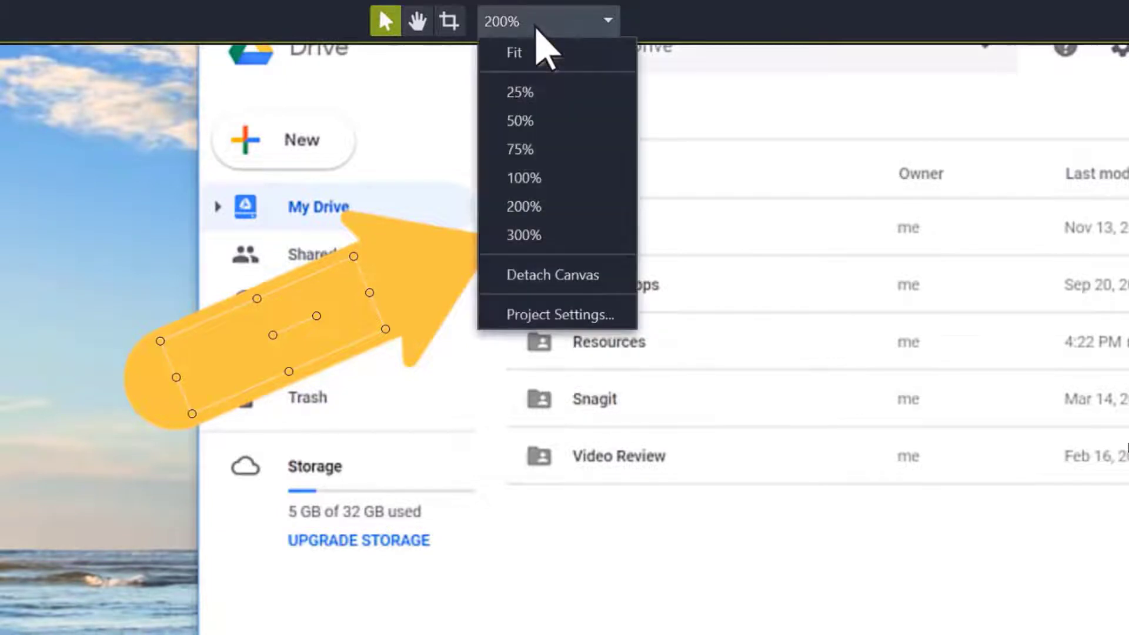
left_click(536, 54)
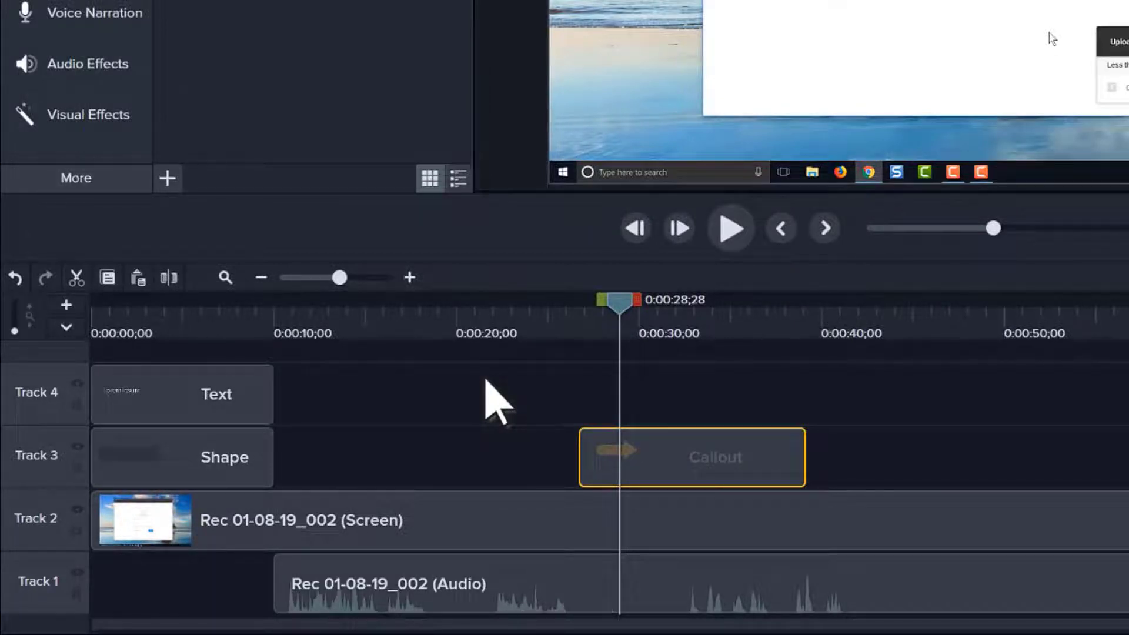
Cut the section from 0:00:21;12 to 0:00:25;13 out of all tracks, closing the gap.
left_click(481, 314)
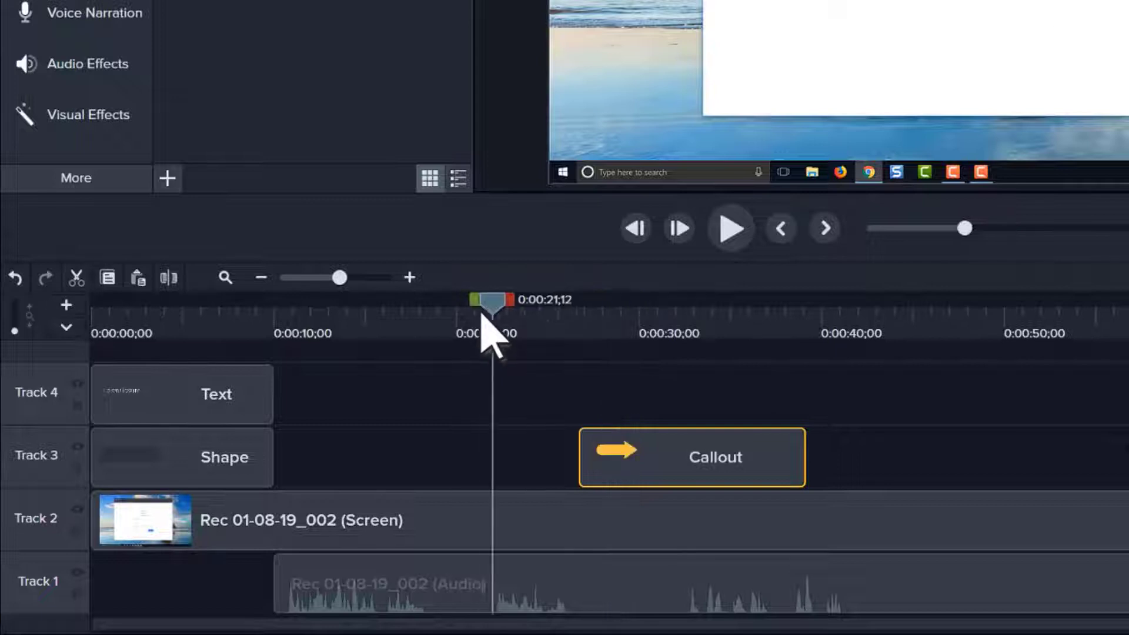
left_click_drag(501, 305, 575, 308)
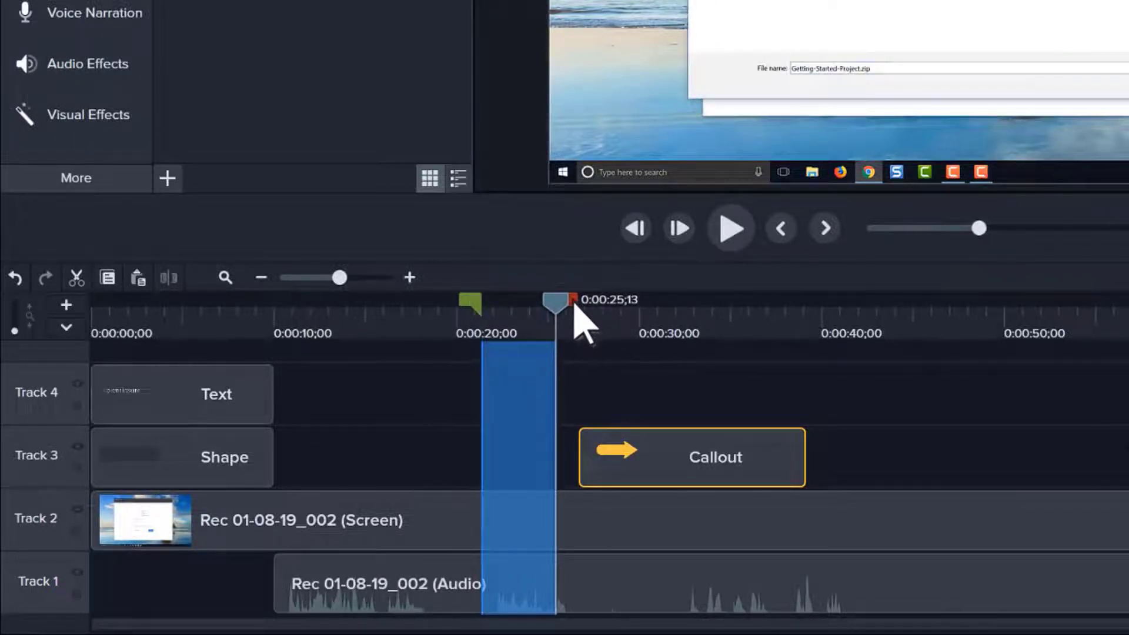
left_click(77, 279)
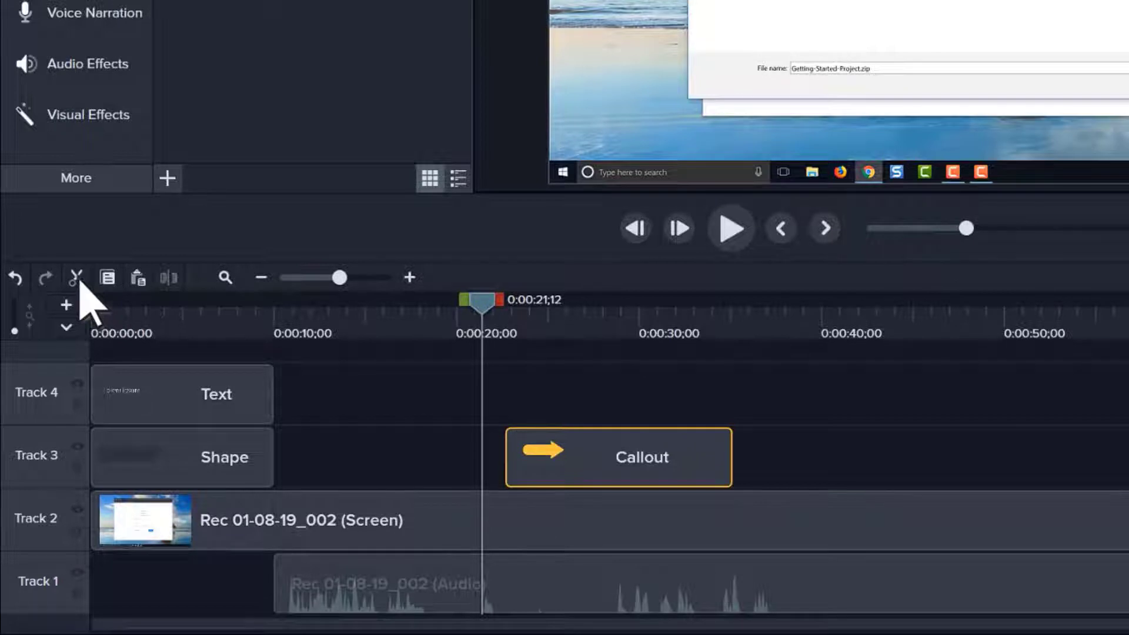
Delete the section from 0:00:09;29 to 0:00:21;08 leaving a gap, and fill it on Track 2 with Rec 02-01-19.trec.
left_click(275, 313)
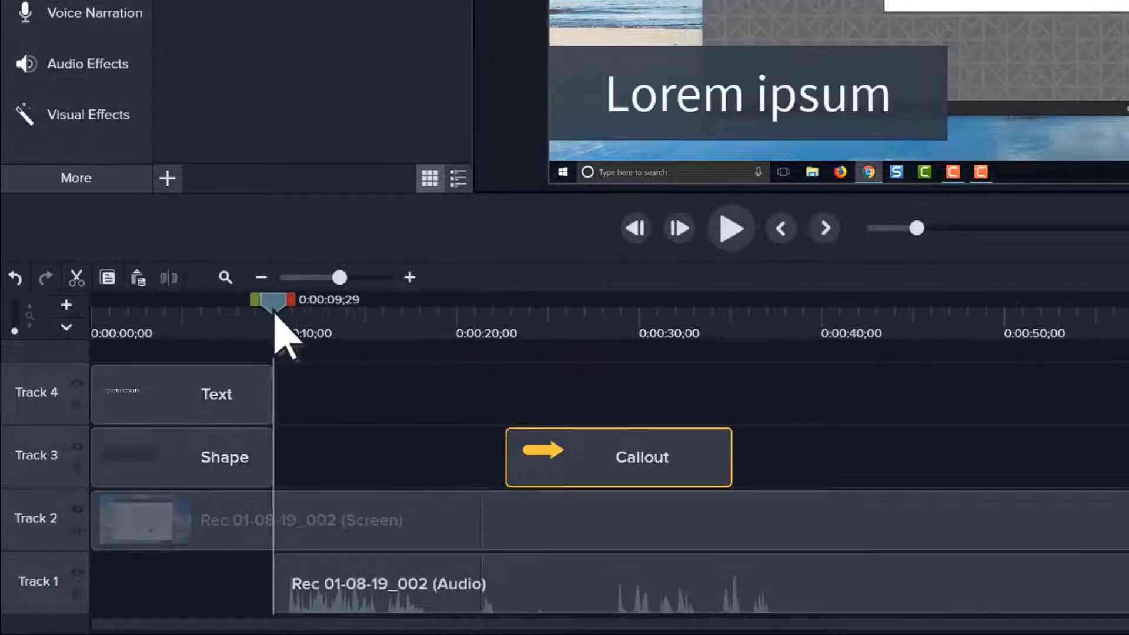
left_click_drag(292, 302, 500, 301)
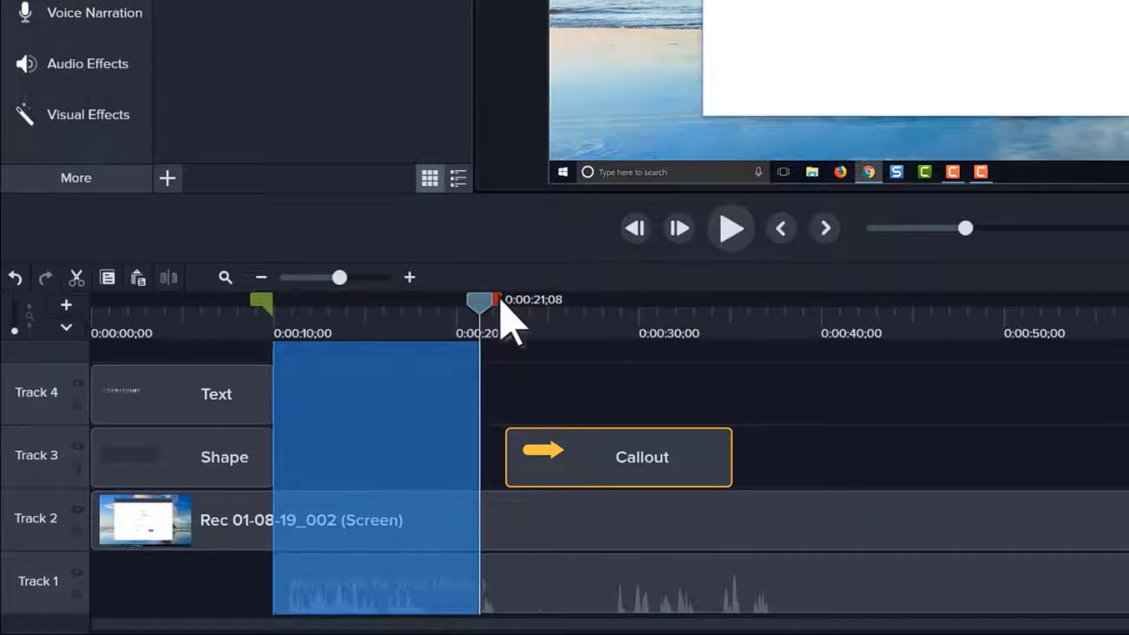
key("BackSpace")
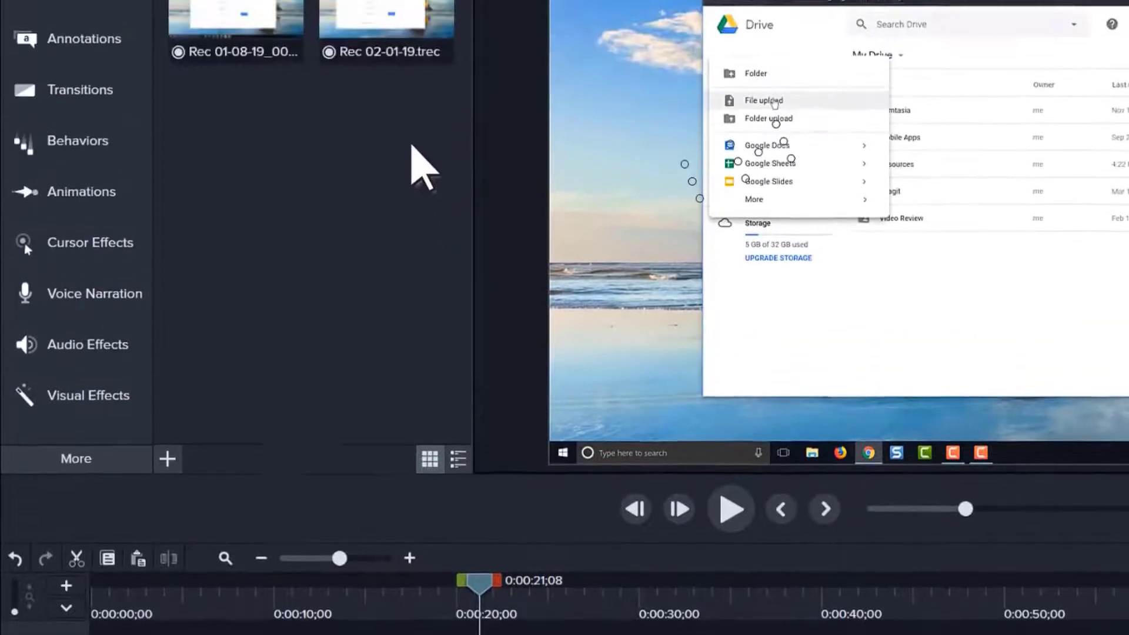
left_click_drag(378, 18, 338, 517)
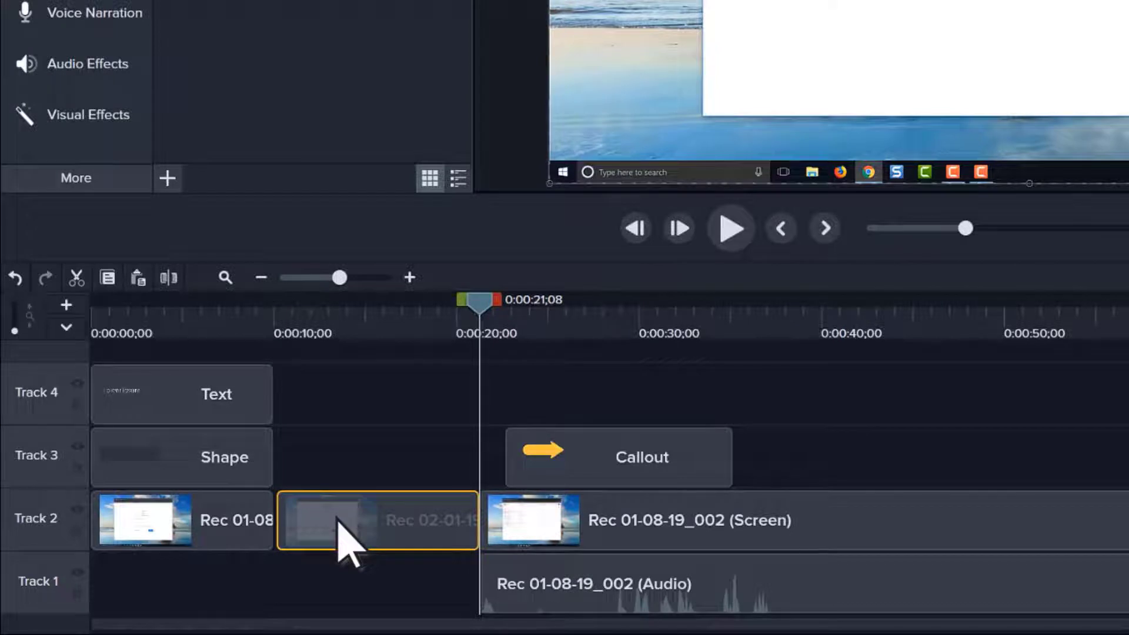
Split the screen and audio recordings at 0:00:37;17 and move their second parts about six seconds later.
left_click(778, 309)
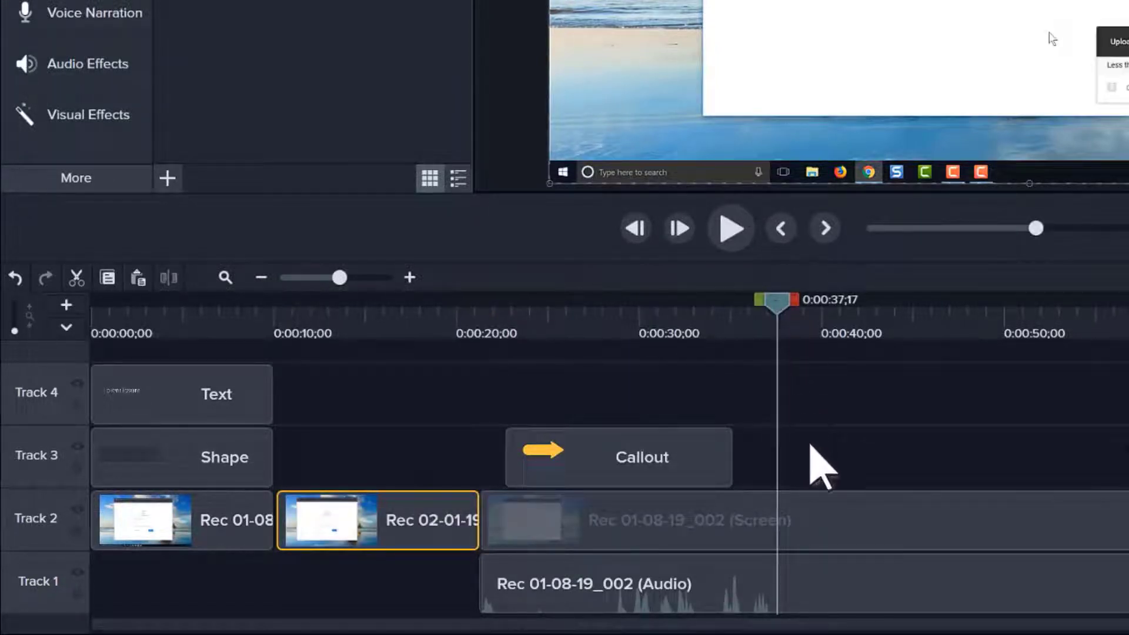
left_click_drag(811, 453, 911, 571)
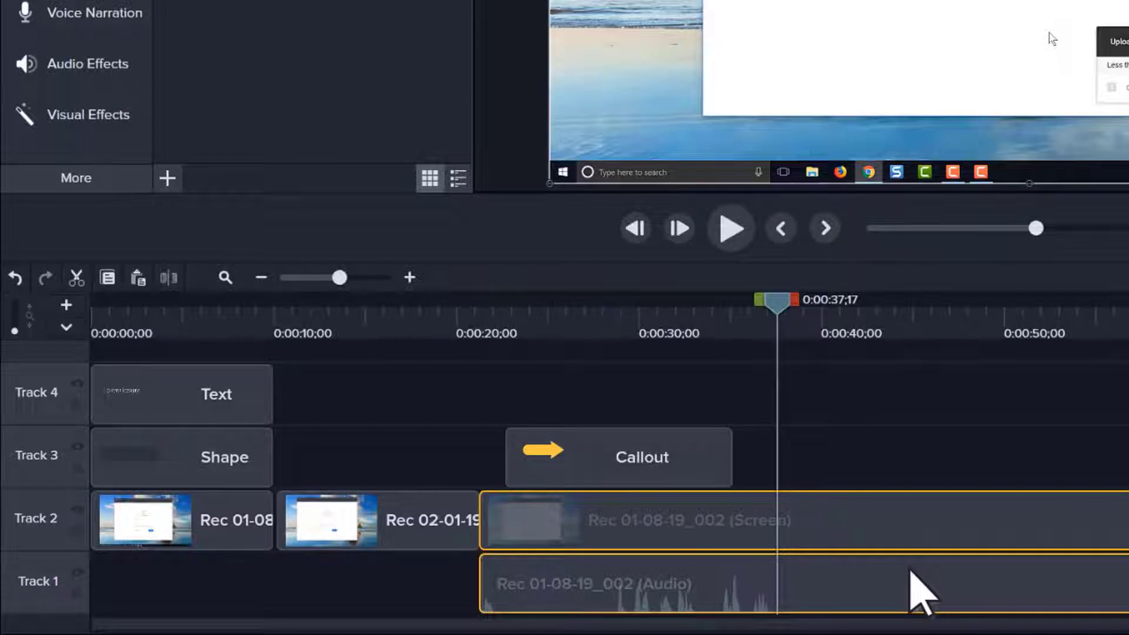
key("s")
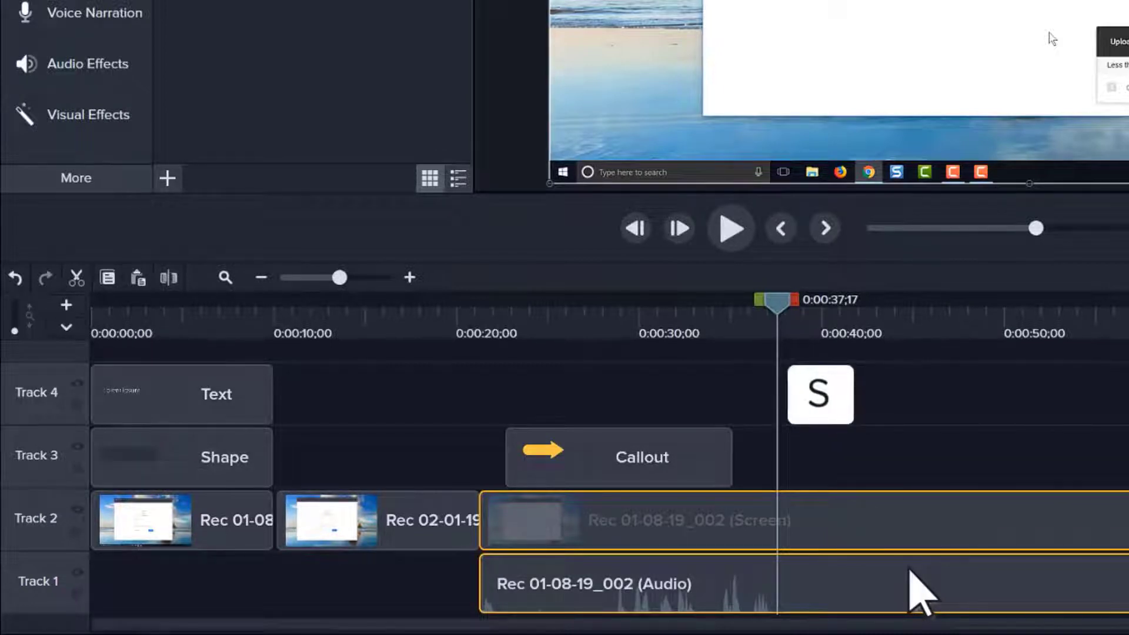
key("super+t")
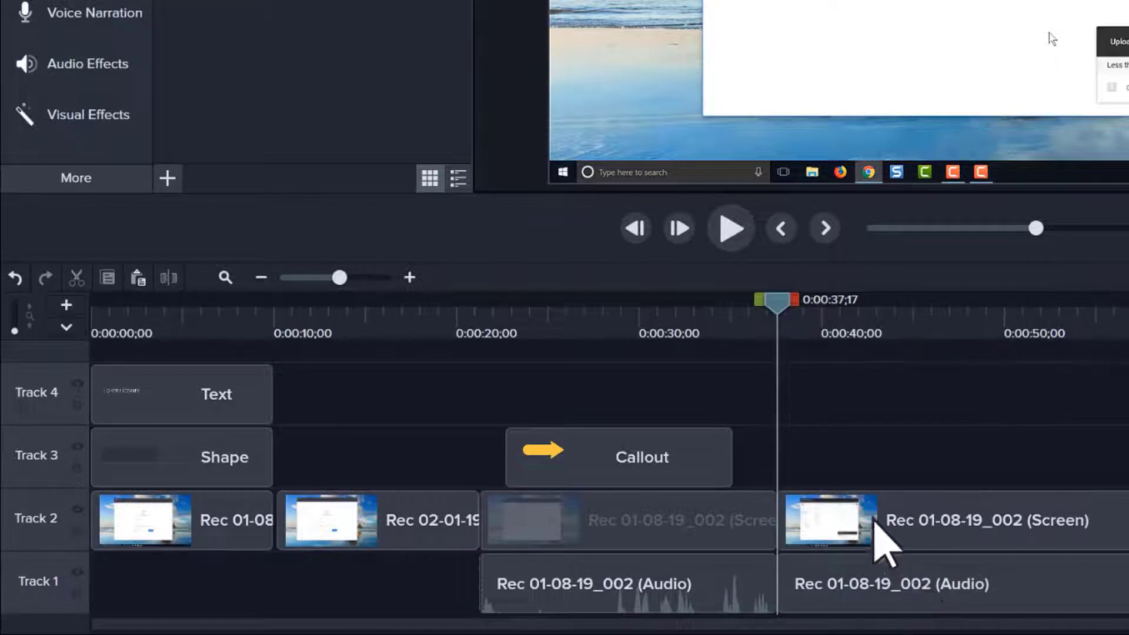
left_click_drag(816, 443, 952, 513)
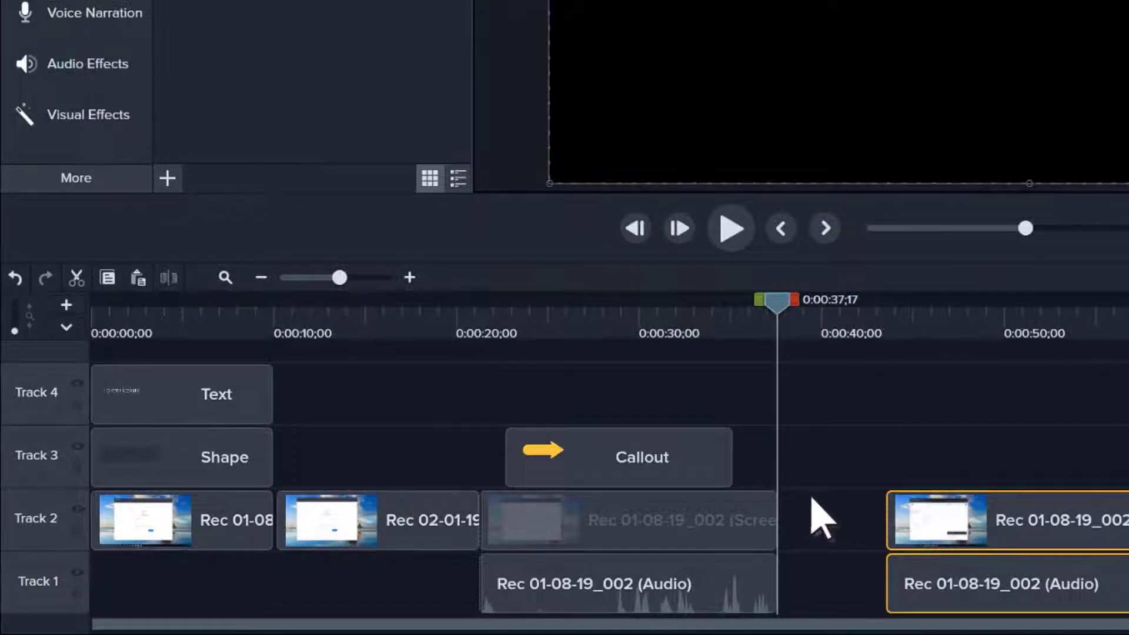
Trim the end of the screen and audio clips before the gap back to the end of the Callout clip.
left_click(809, 503)
left_click(767, 582)
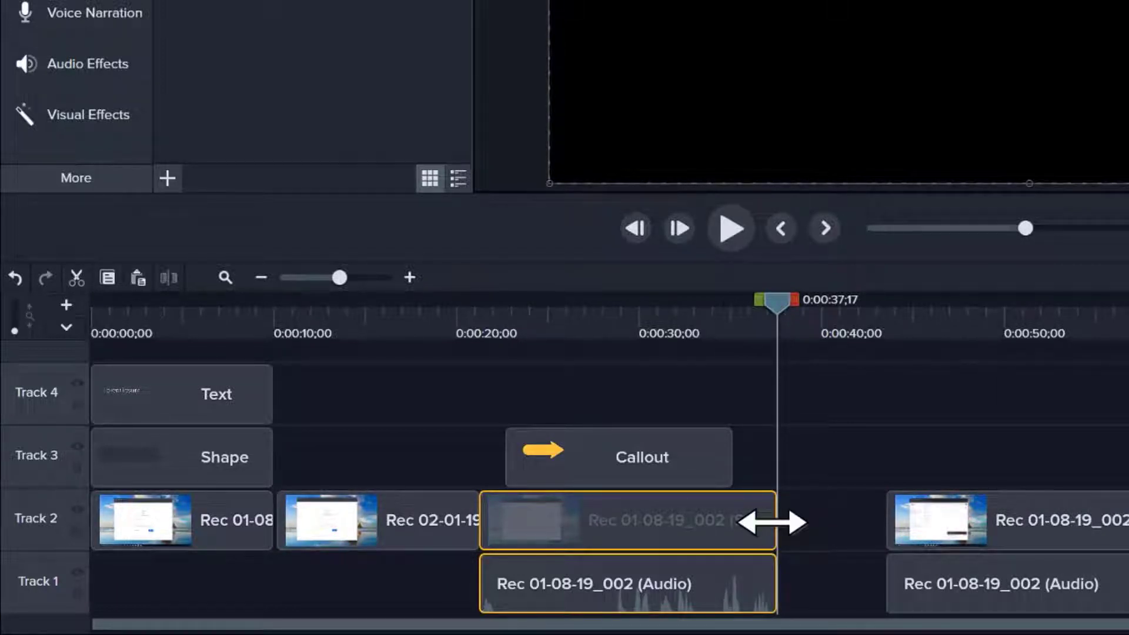
left_click_drag(772, 522, 731, 522)
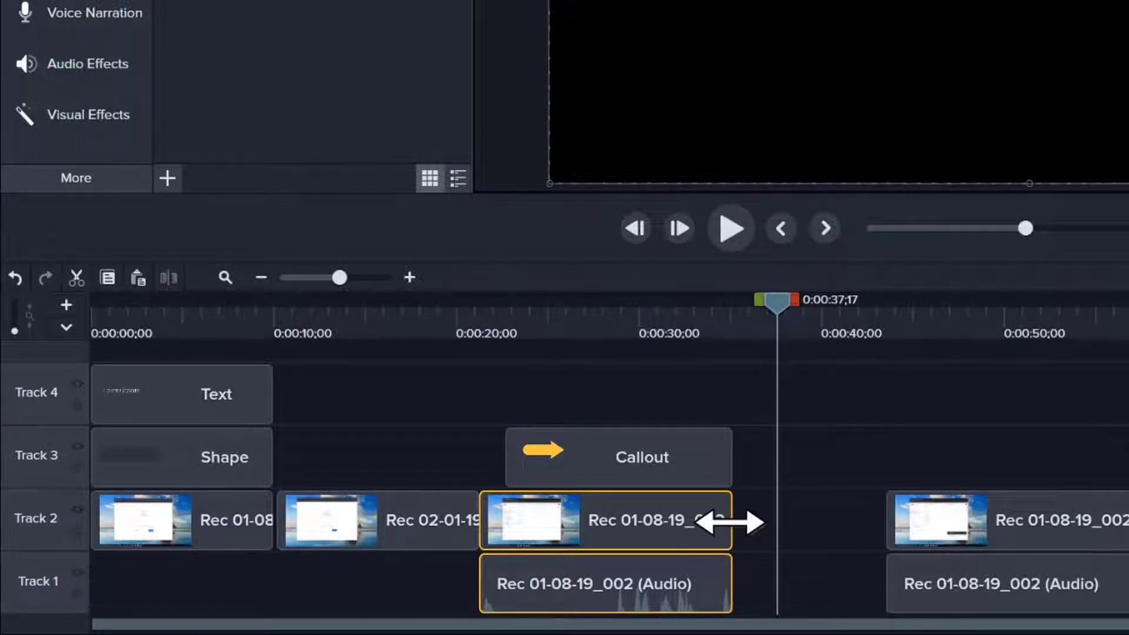
Copy the arrow Callout clip and paste it at 0:00:48;22 on Track 3, undoing and redoing the paste.
left_click(683, 460)
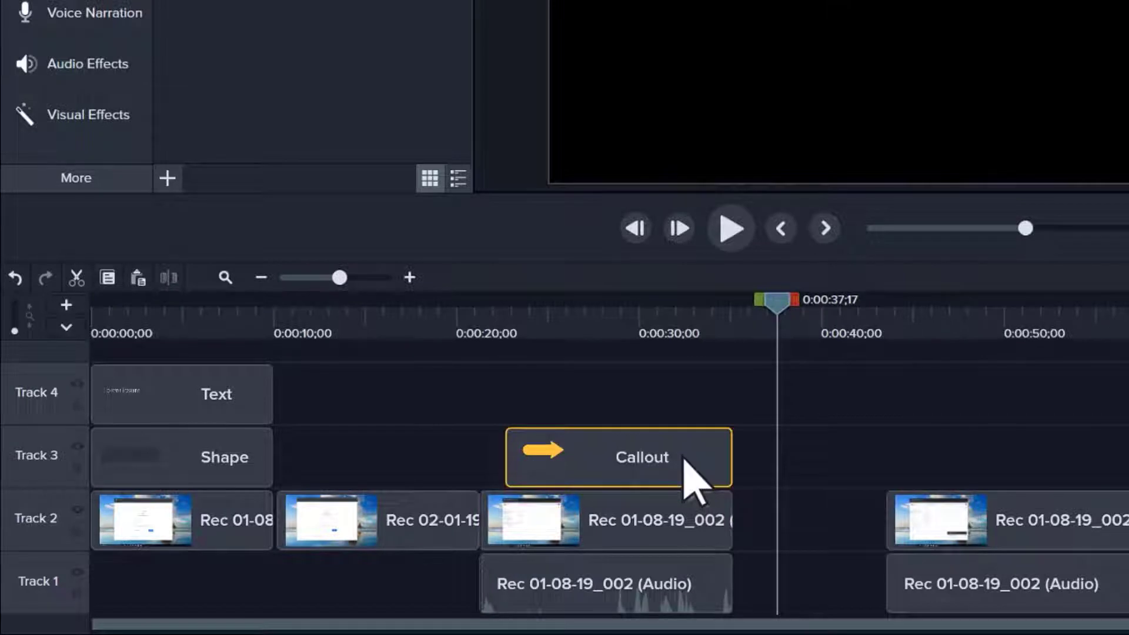
key("ctrl+c")
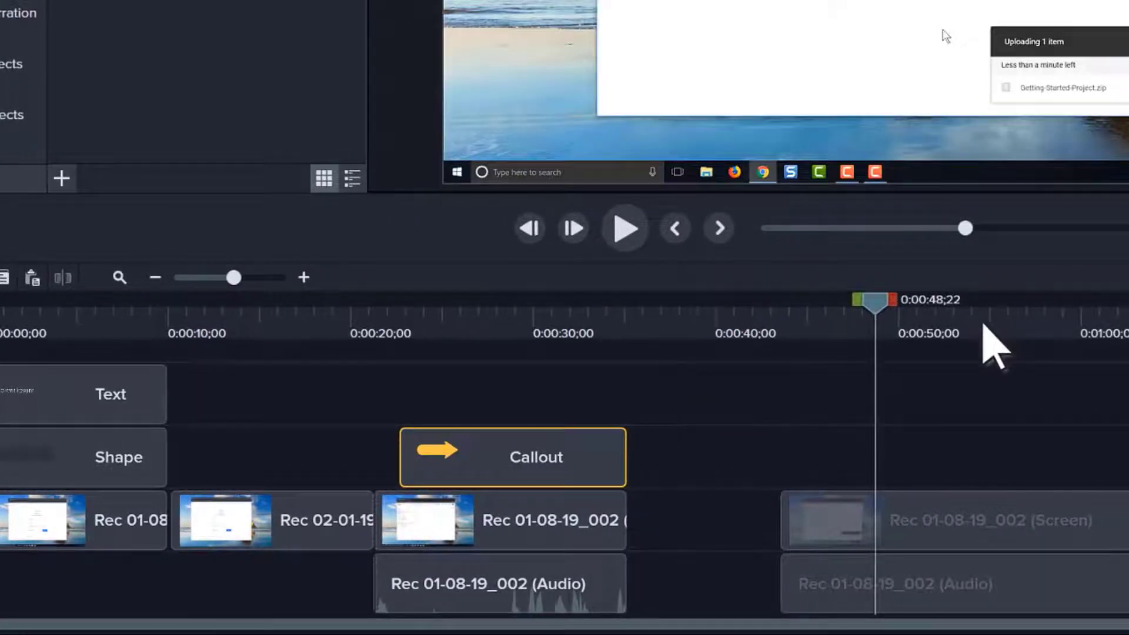
key("ctrl+v")
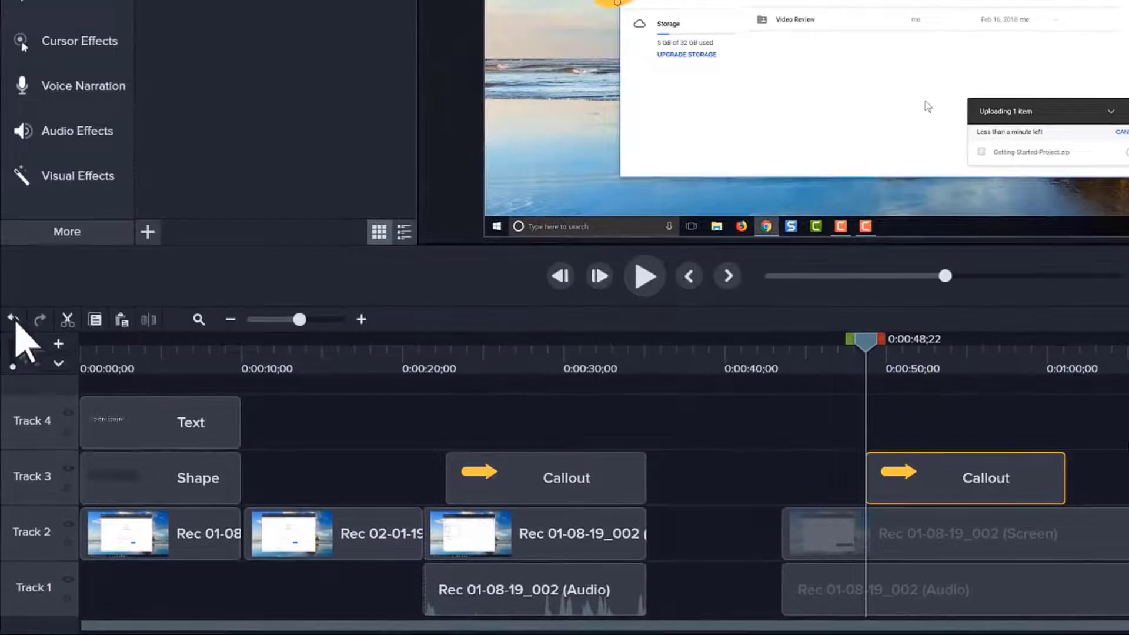
left_click(13, 320)
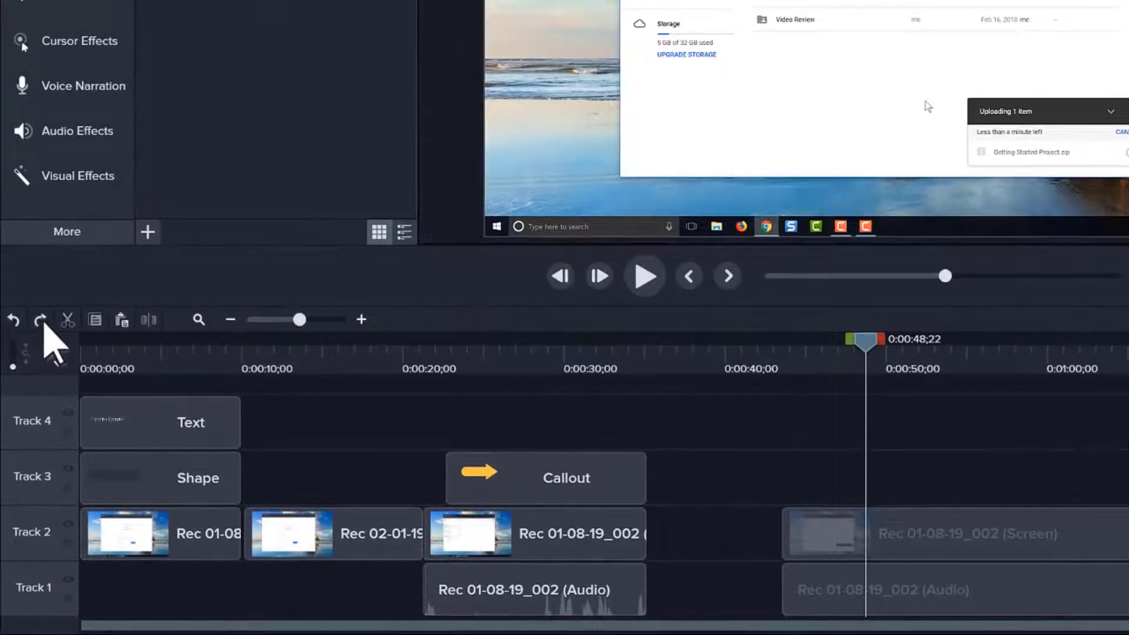
left_click(41, 320)
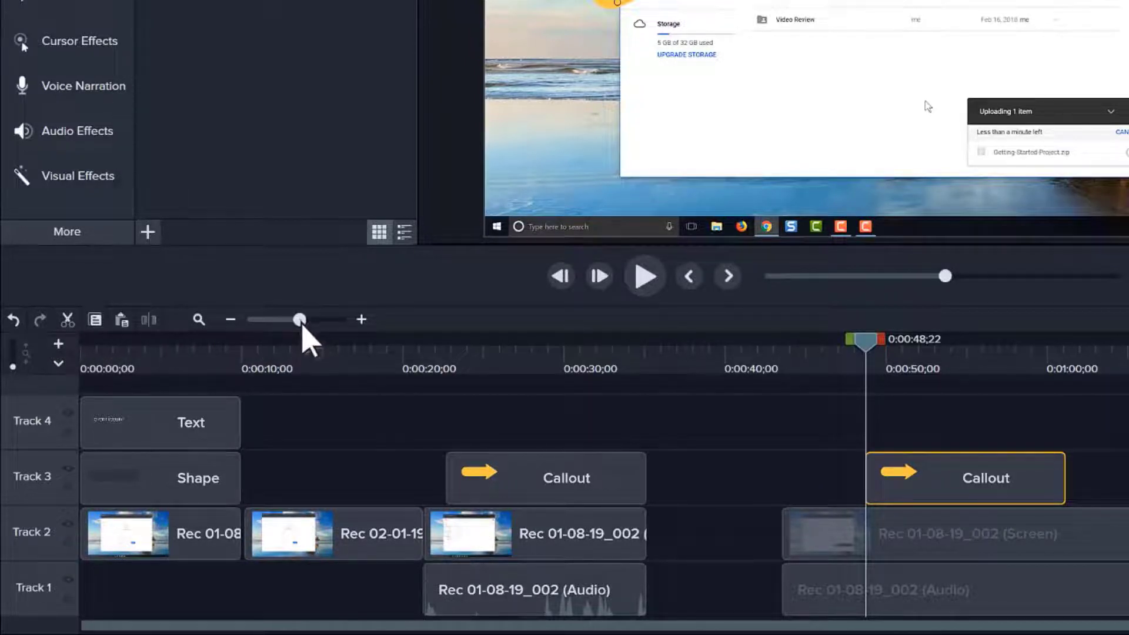
Magnify the timeline around the playhead and fit the whole project back into view.
left_click_drag(303, 324, 316, 325)
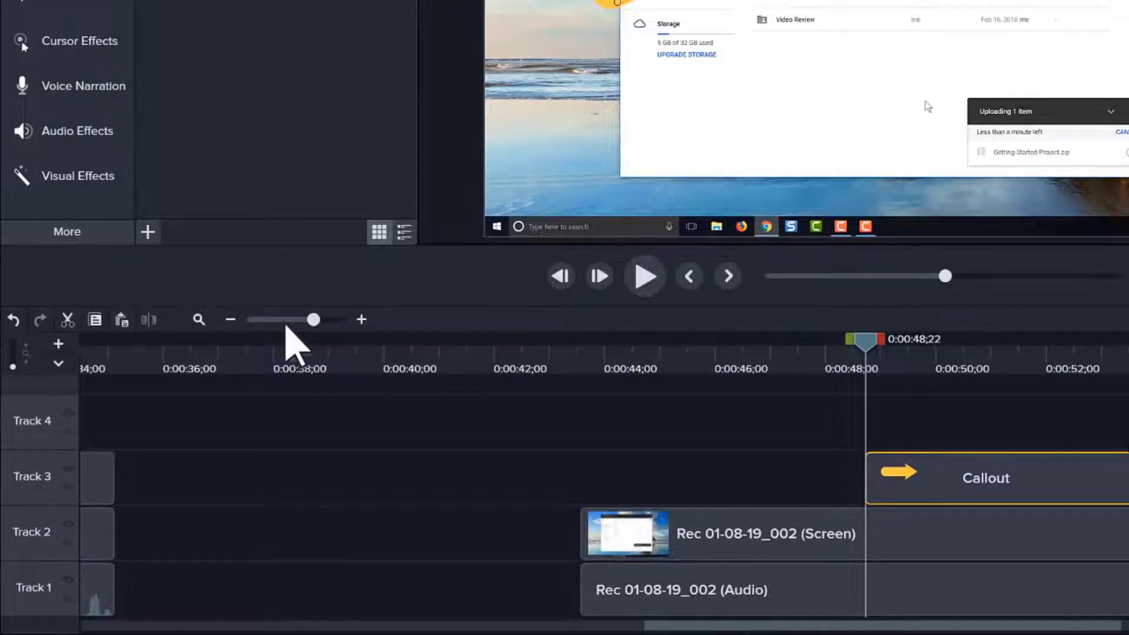
left_click(200, 326)
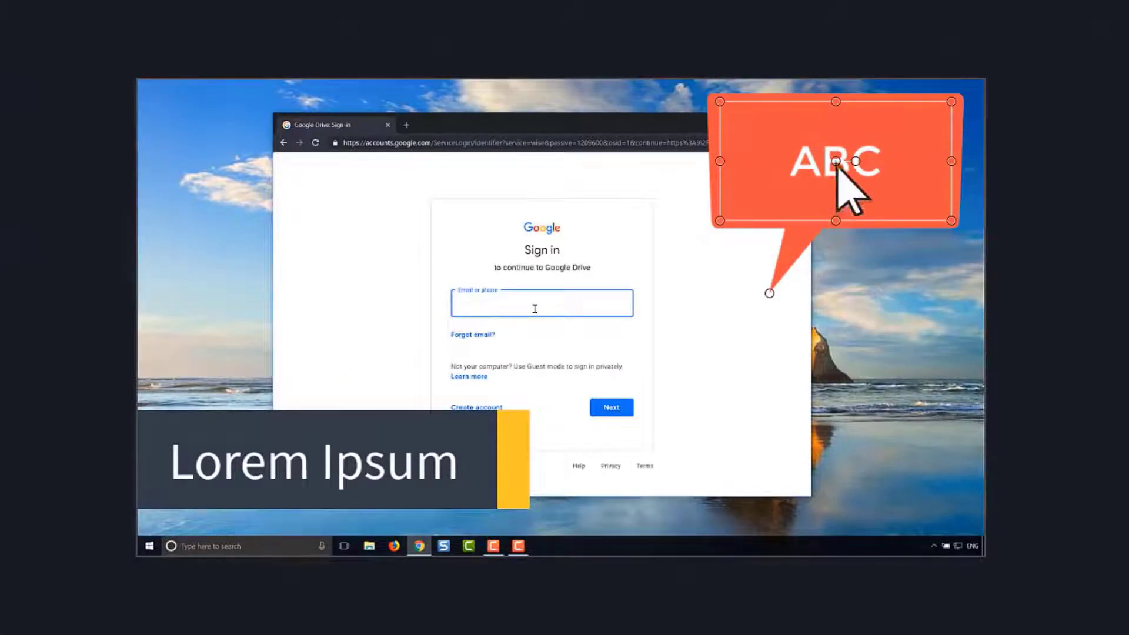
Move the ABC speech bubble callout over the Google sign-in form and make it smaller, keeping it upright.
left_click_drag(834, 160, 652, 203)
left_click_drag(764, 146, 696, 202)
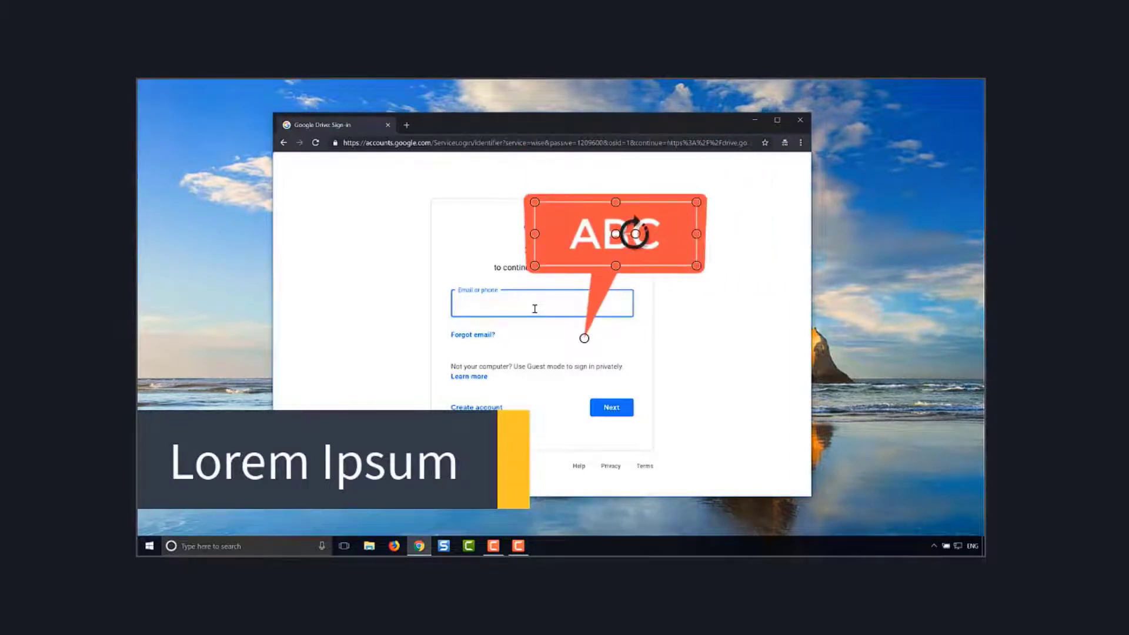
mouse_move(635, 233)
left_mouse_down()
mouse_move(624, 215)
mouse_move(635, 233)
left_mouse_up()
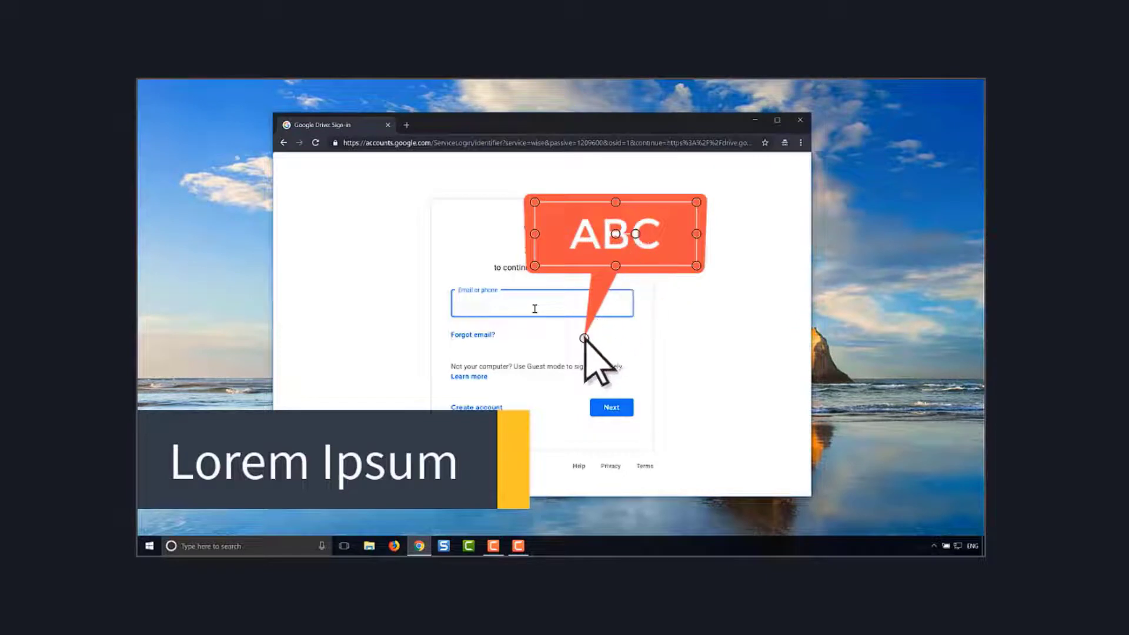
Shorten the speech bubble's tail to point at the Email or phone field and change its text to "Lorem".
left_click_drag(585, 337, 594, 305)
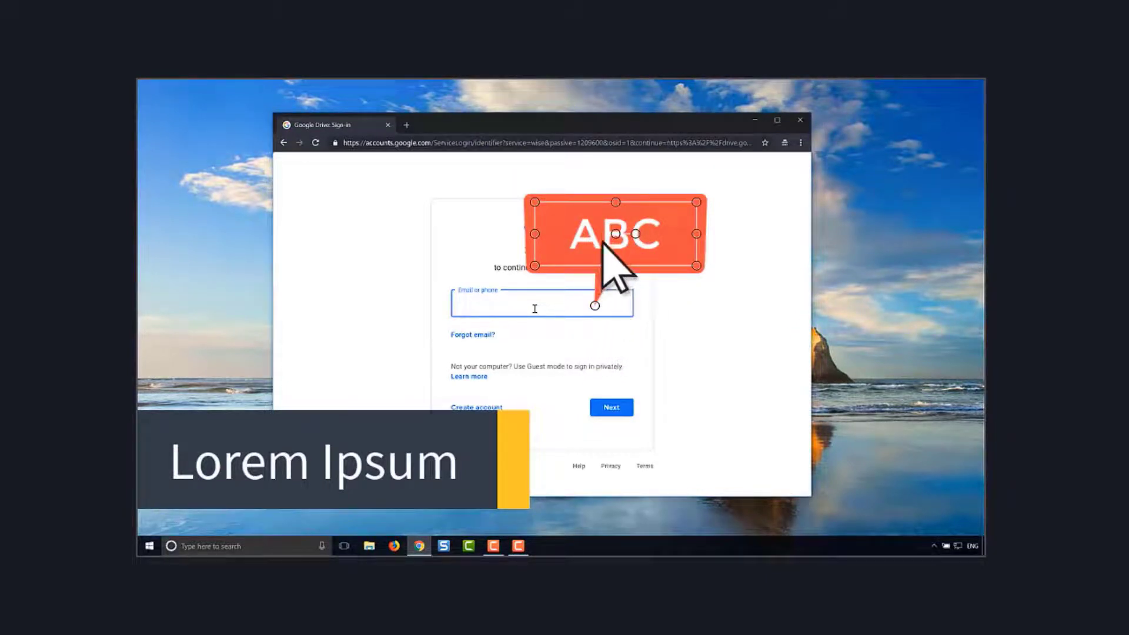
double_click(607, 239)
type("Lorem")
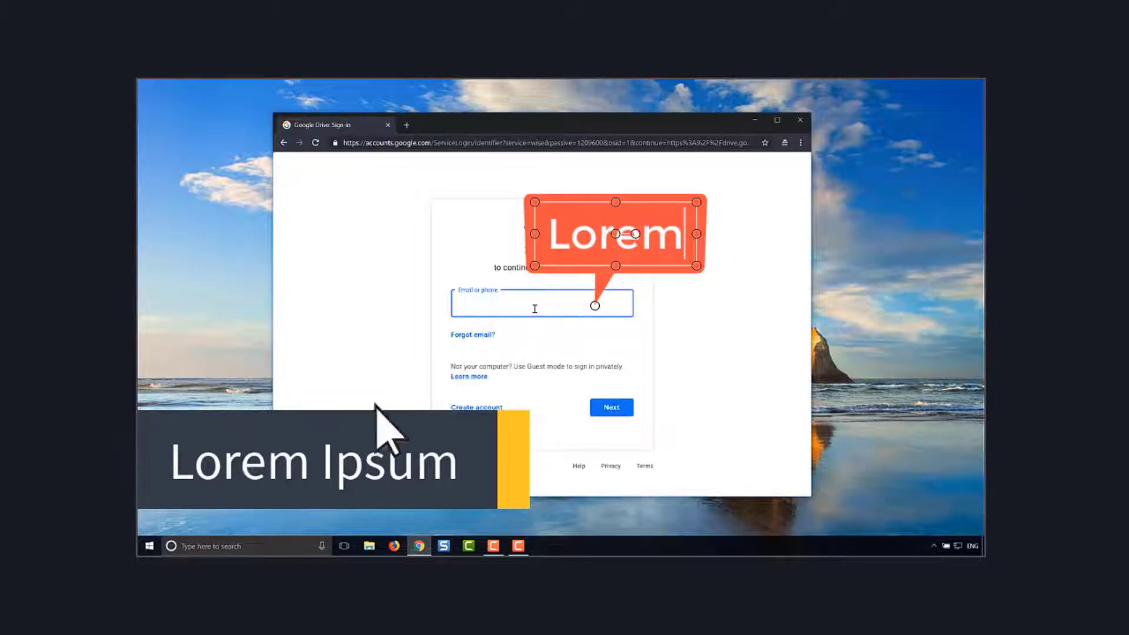
Select the Lorem Ipsum title box on the canvas, leaving it in place.
left_click(313, 456)
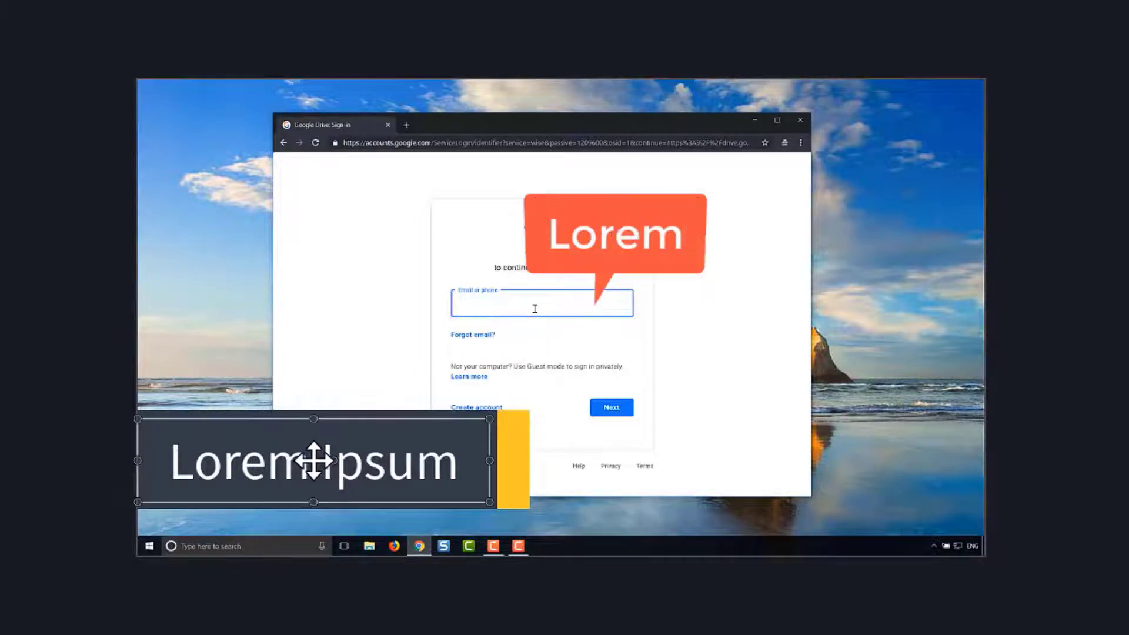
mouse_move(314, 461)
left_mouse_down()
mouse_move(313, 515)
mouse_move(313, 231)
mouse_move(313, 460)
left_mouse_up()
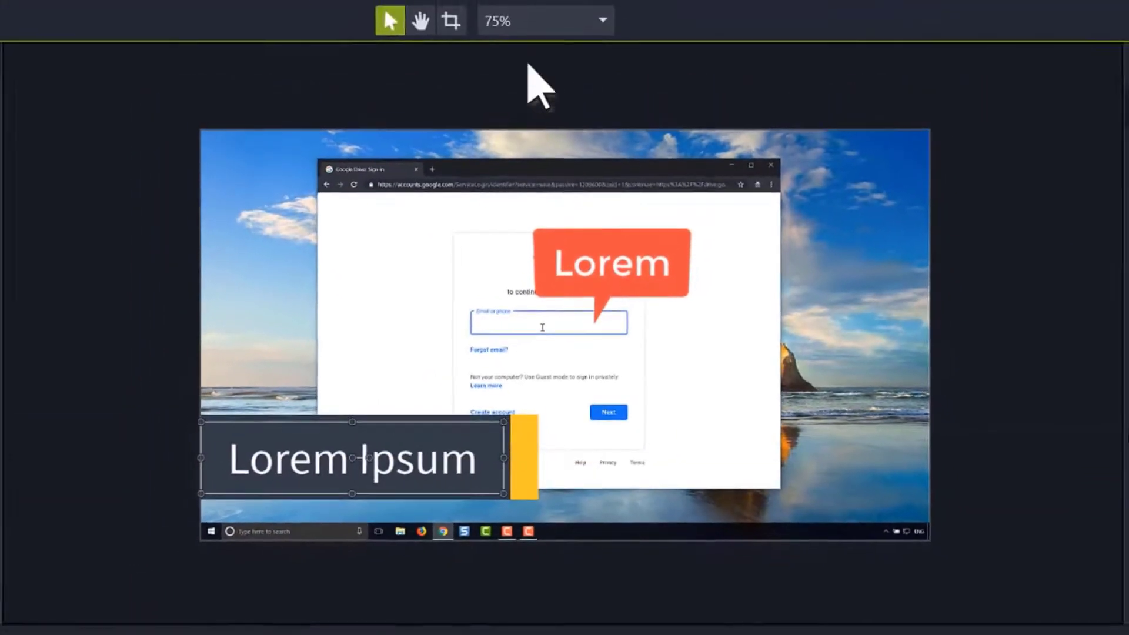
Magnify the canvas to 200%, pan to the Lorem Ipsum title box, and return the canvas zoom to 75%.
left_click(544, 27)
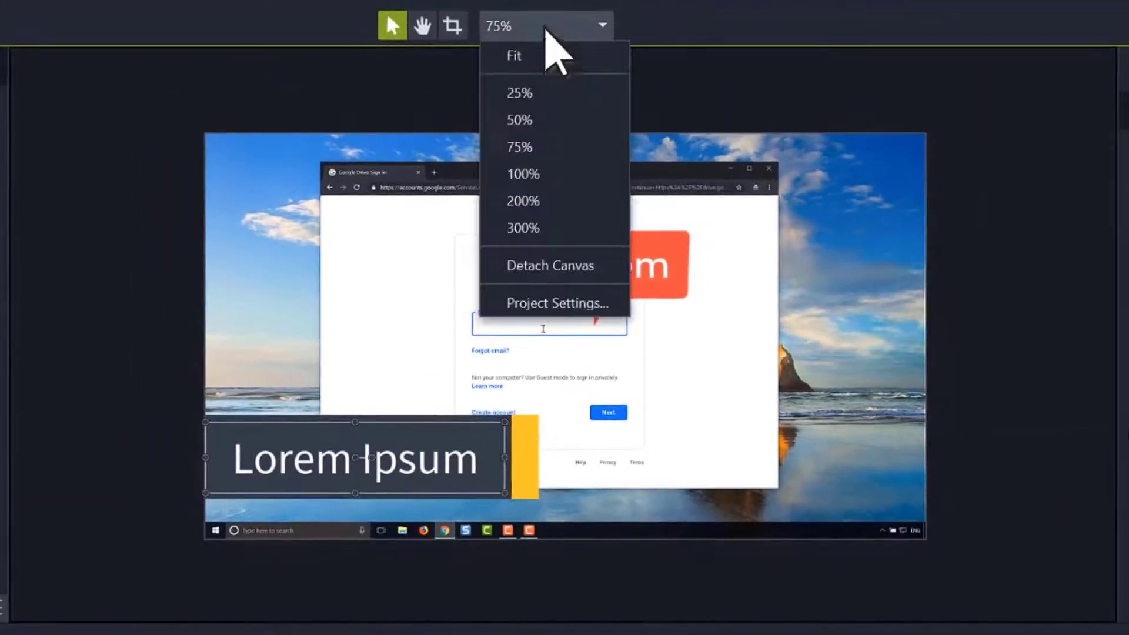
left_click(546, 204)
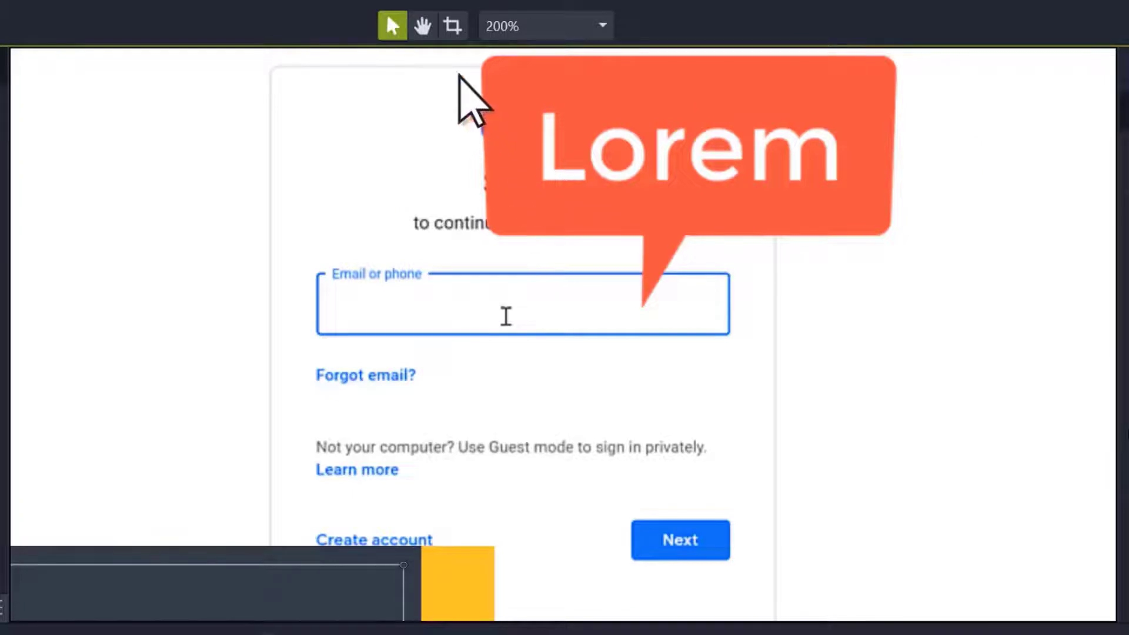
left_click(427, 29)
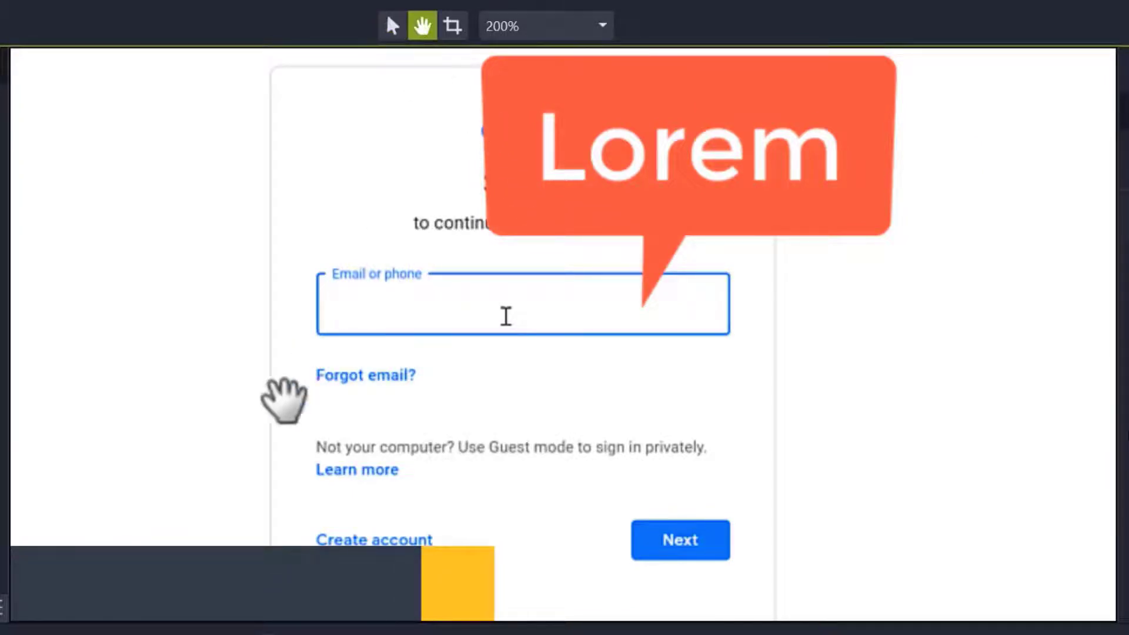
left_click_drag(205, 516, 551, 240)
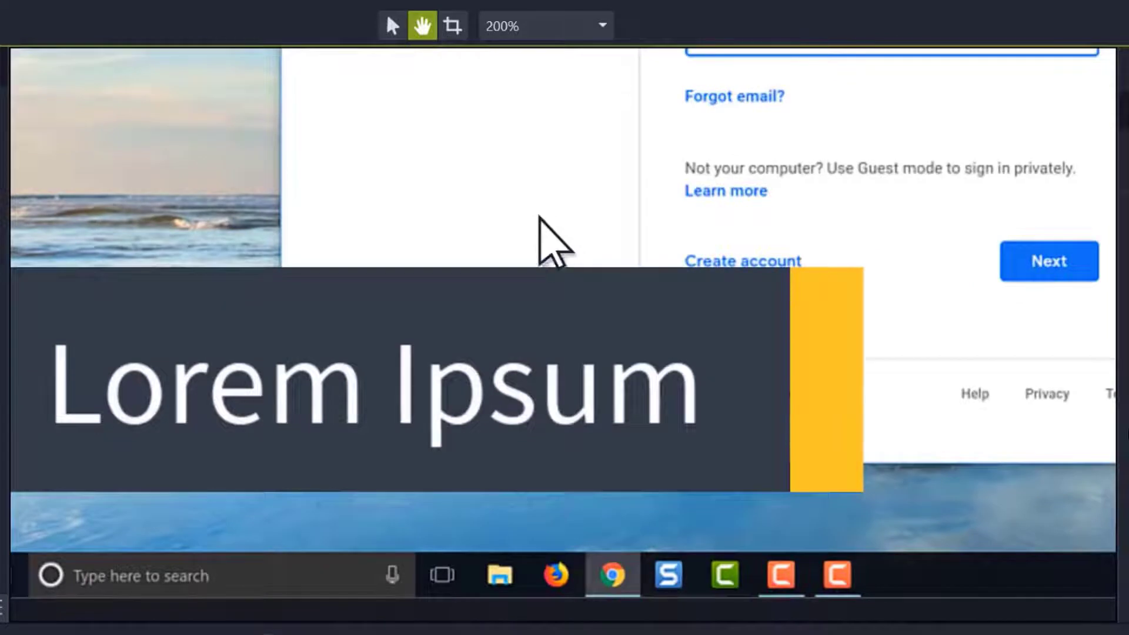
left_click(393, 27)
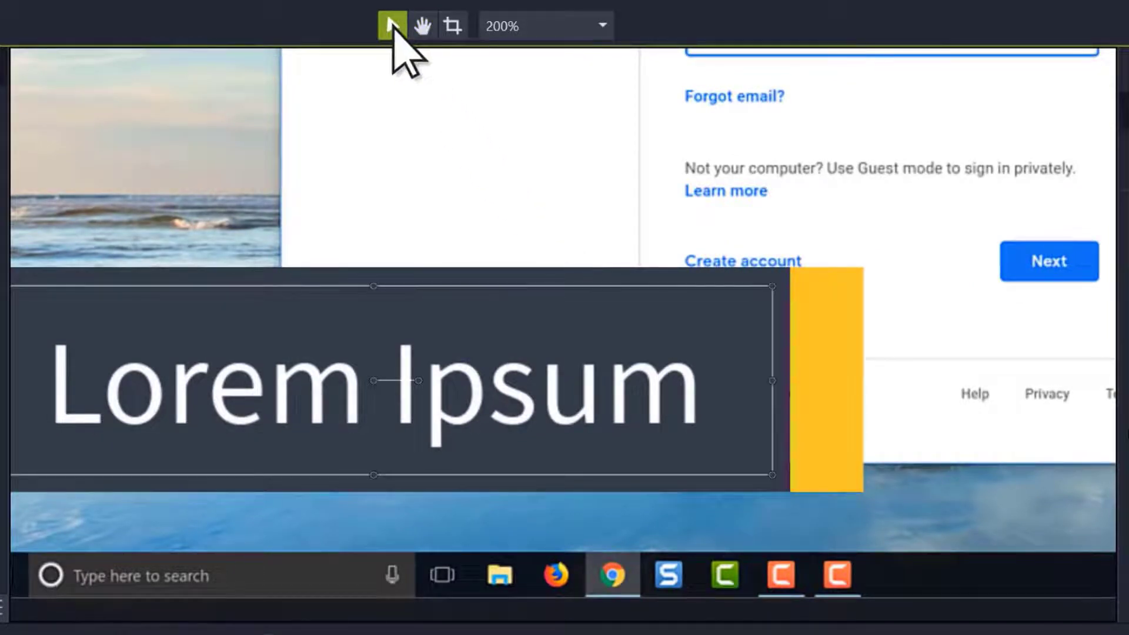
left_click(543, 26)
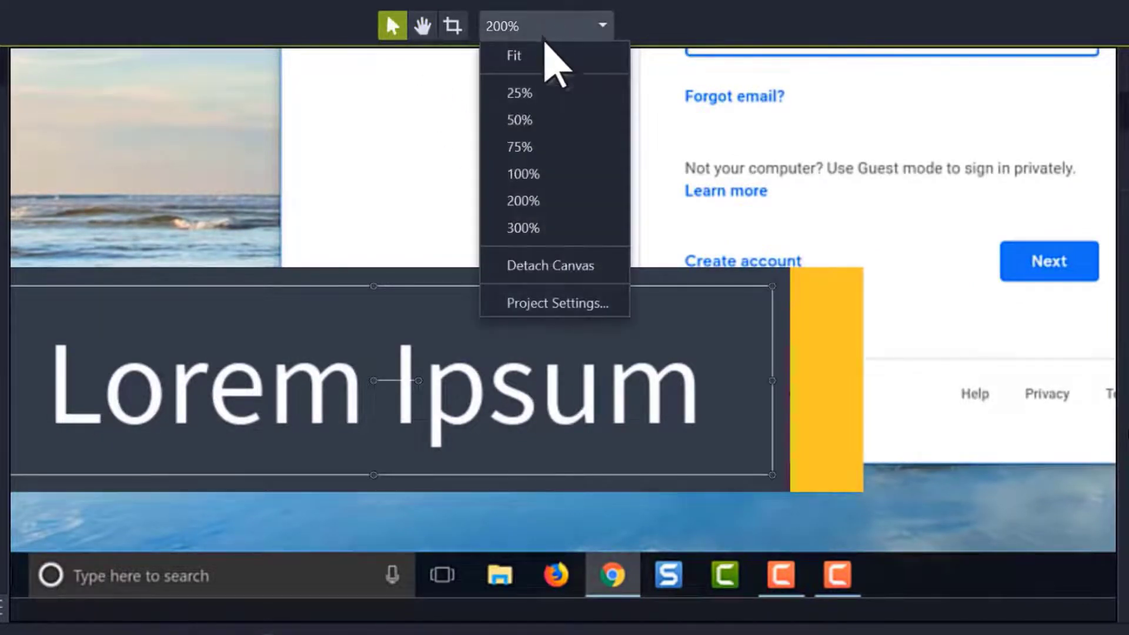
left_click(548, 151)
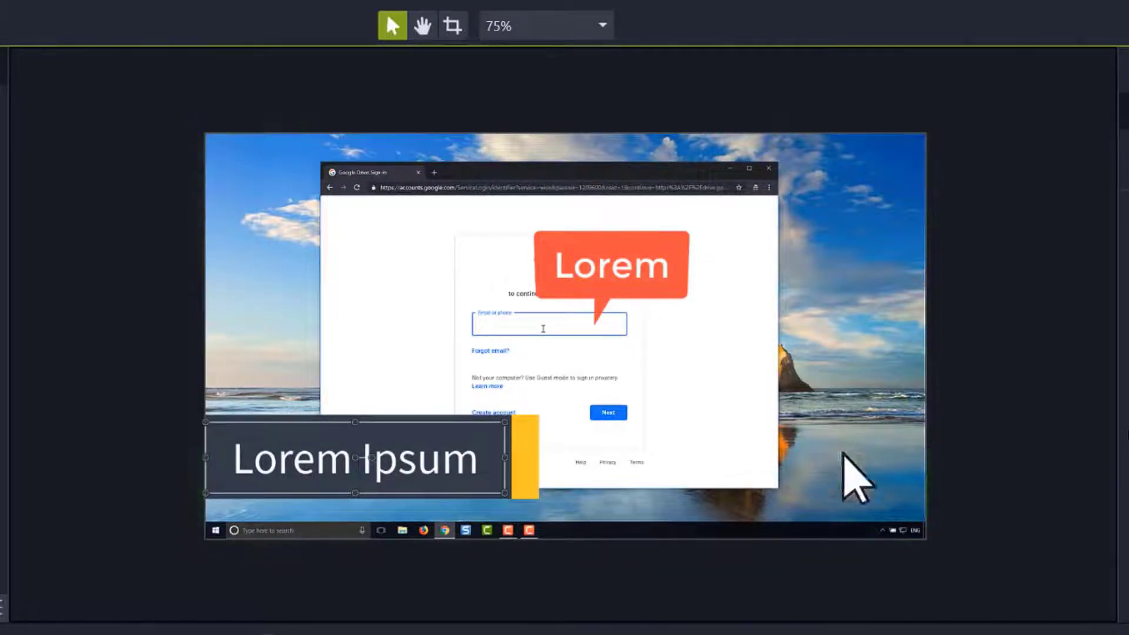
Enlarge the screen recording to about 73.5% scale, past the canvas edges, and reposition it to frame the sign-in form.
left_click_drag(927, 541, 988, 574)
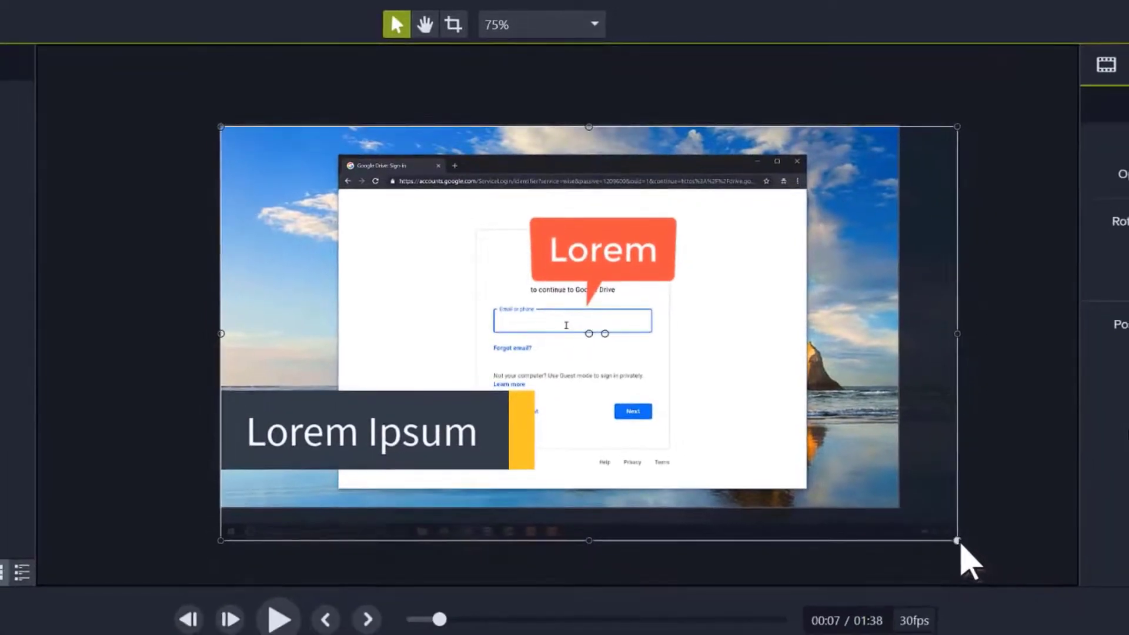
left_click_drag(960, 543, 1116, 619)
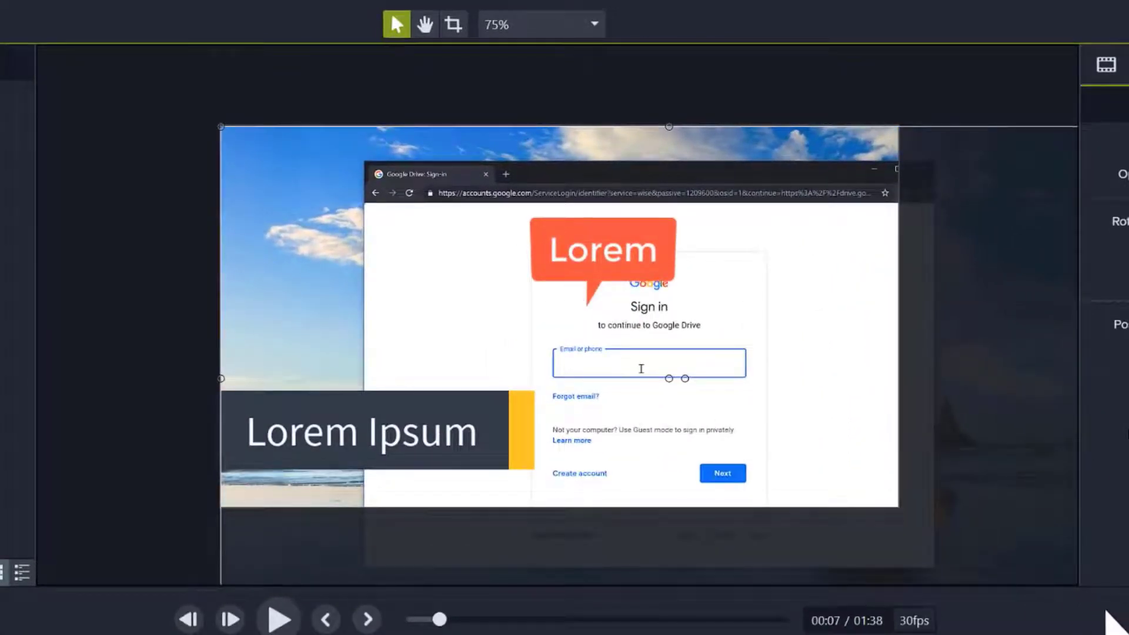
left_click_drag(788, 421, 718, 359)
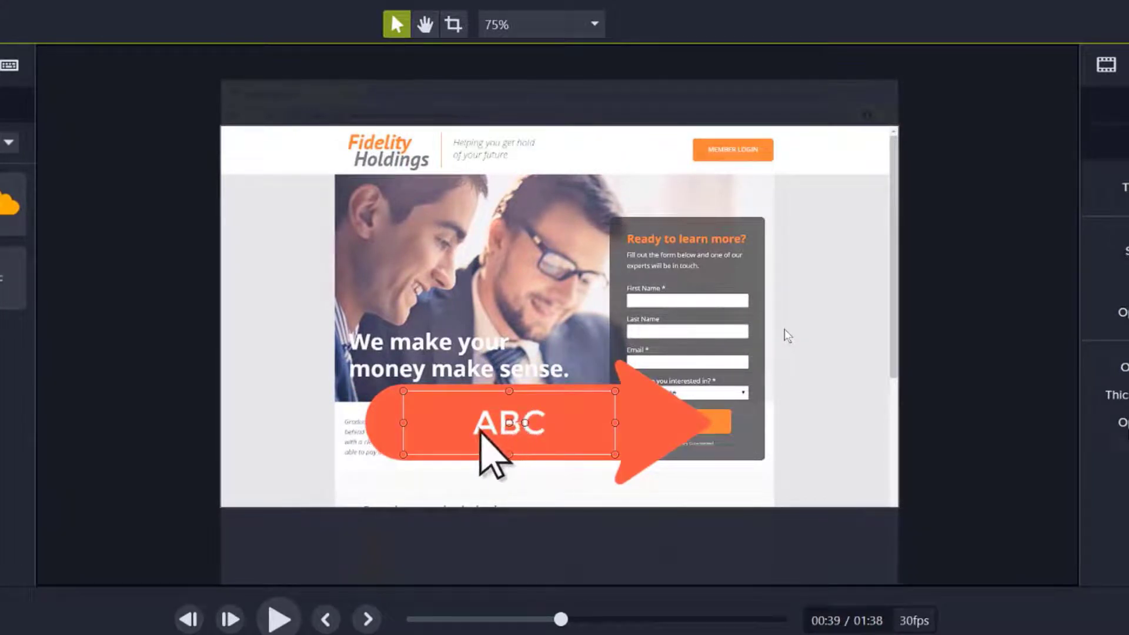
Change the text of the arrow callout beside the Submit button to "Lorem" and style it with a green fill and outline thickness 12.
type("Lorem")
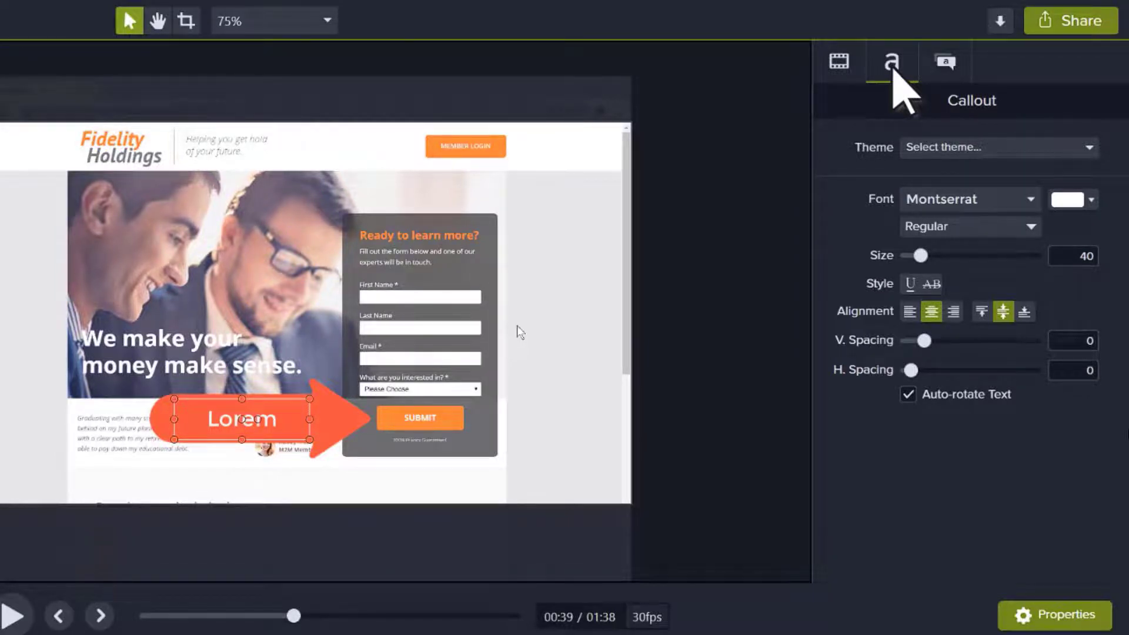
left_click(946, 62)
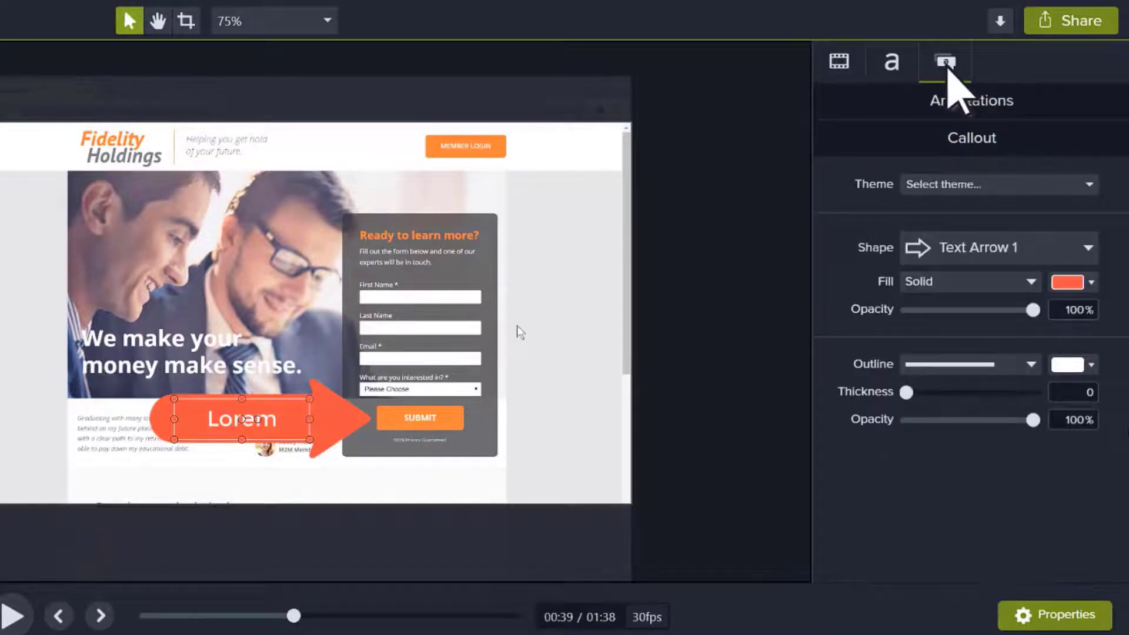
left_click(1090, 281)
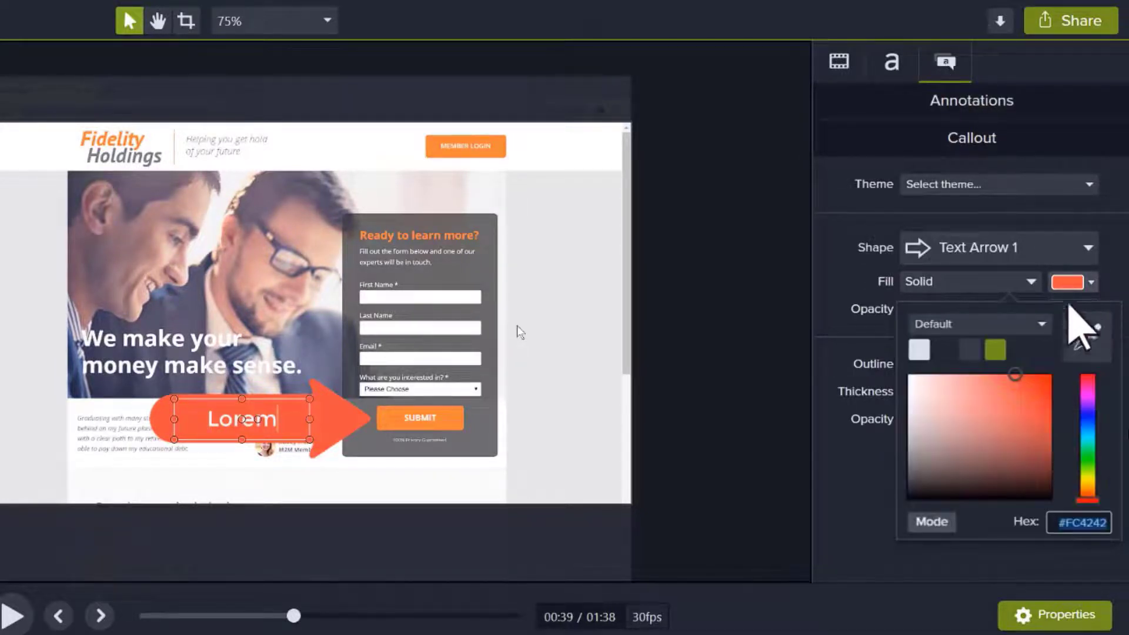
left_click(995, 349)
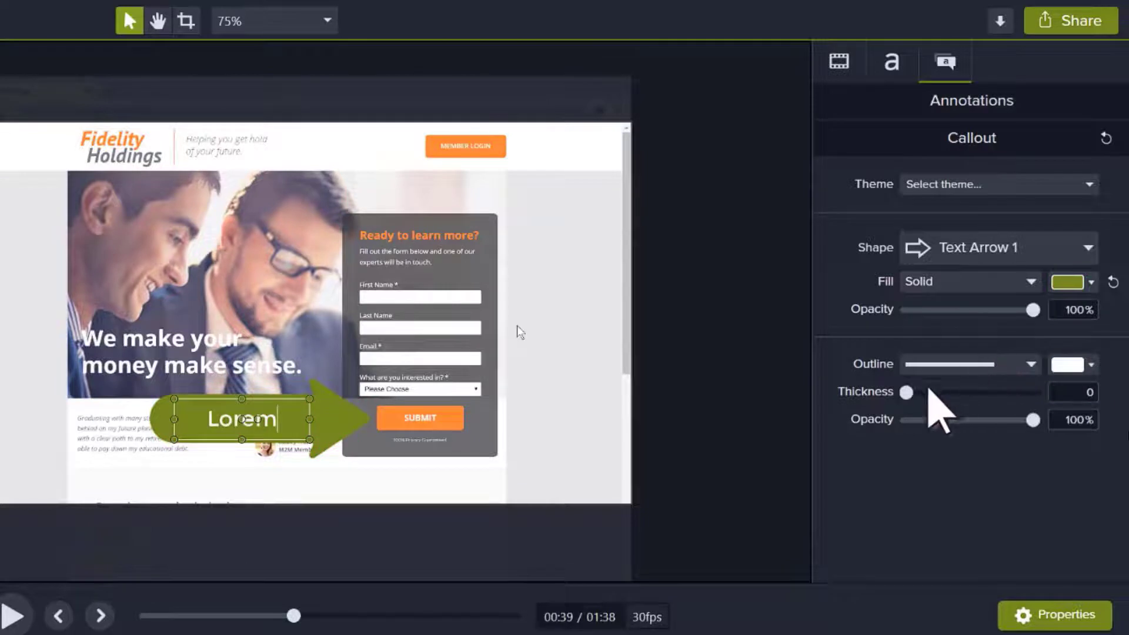
left_click_drag(906, 393, 922, 393)
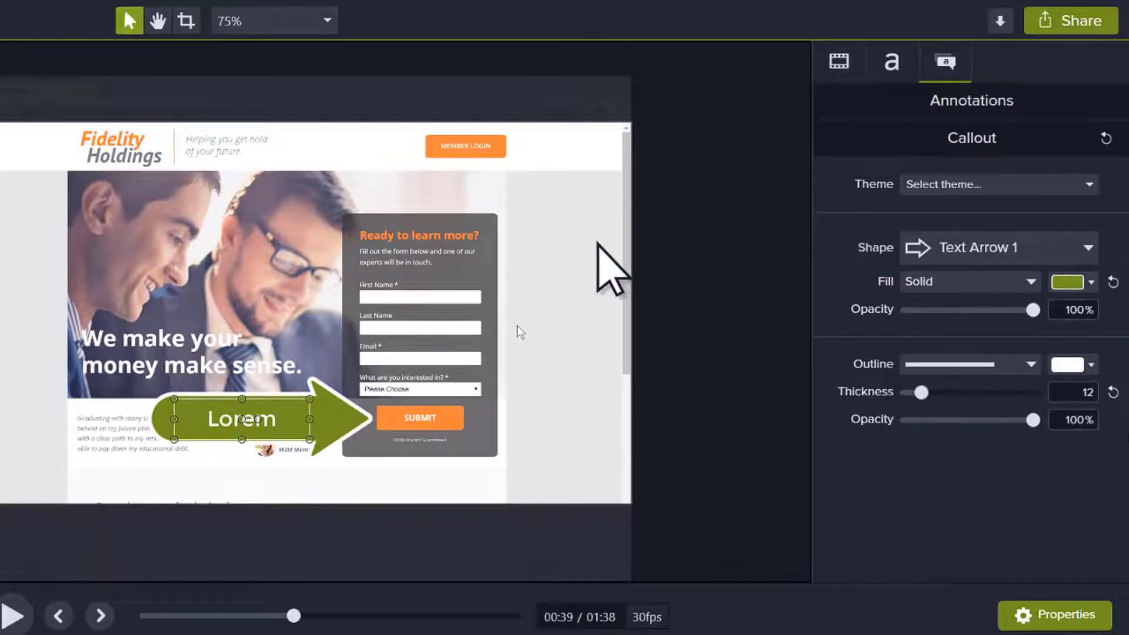
Select the screen recording, view its audio gain settings, and increase the scale of its cursor.
left_click(599, 244)
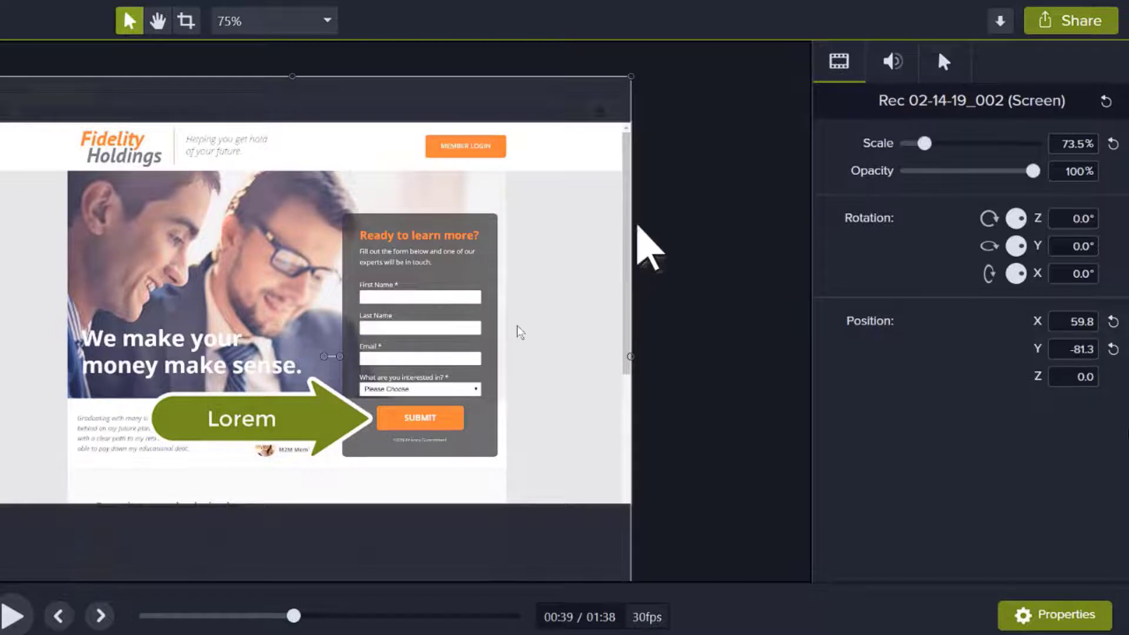
left_click(894, 67)
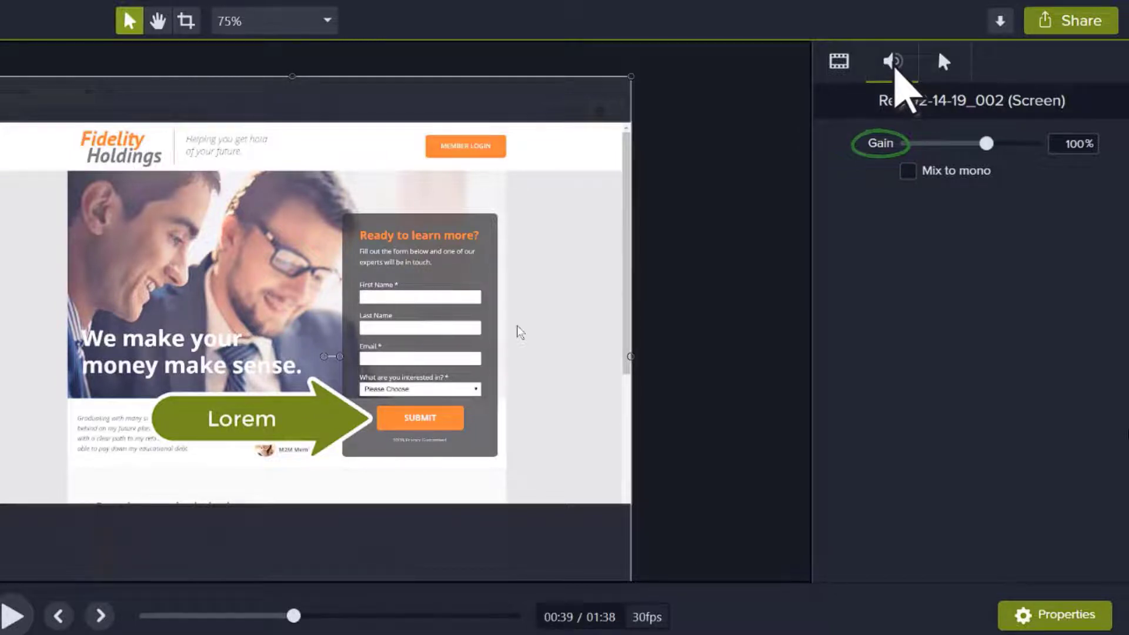
left_click(944, 63)
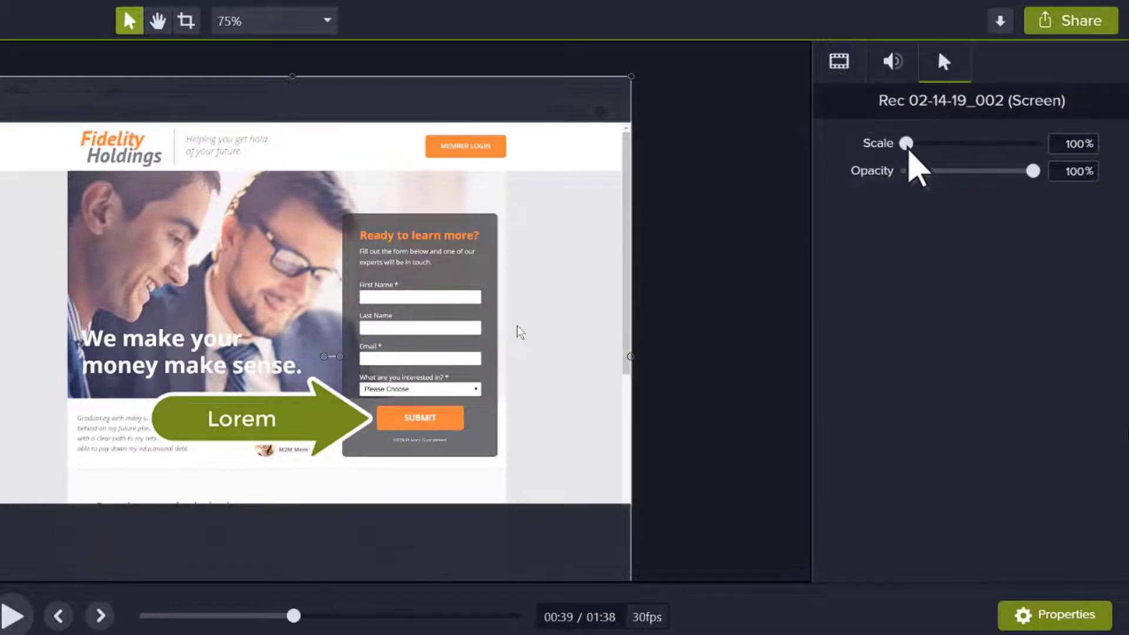
left_click_drag(906, 144, 923, 171)
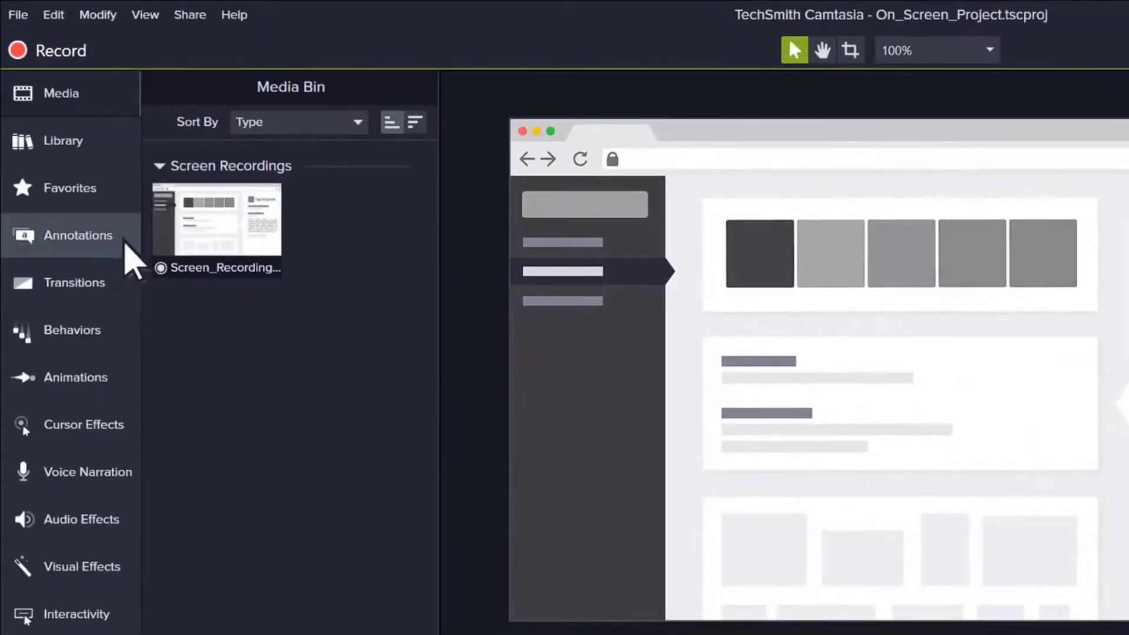
Examine the available annotation types: callouts, arrows and lines, shapes, blur and highlight, sketch motion and keystroke callouts.
left_click(123, 238)
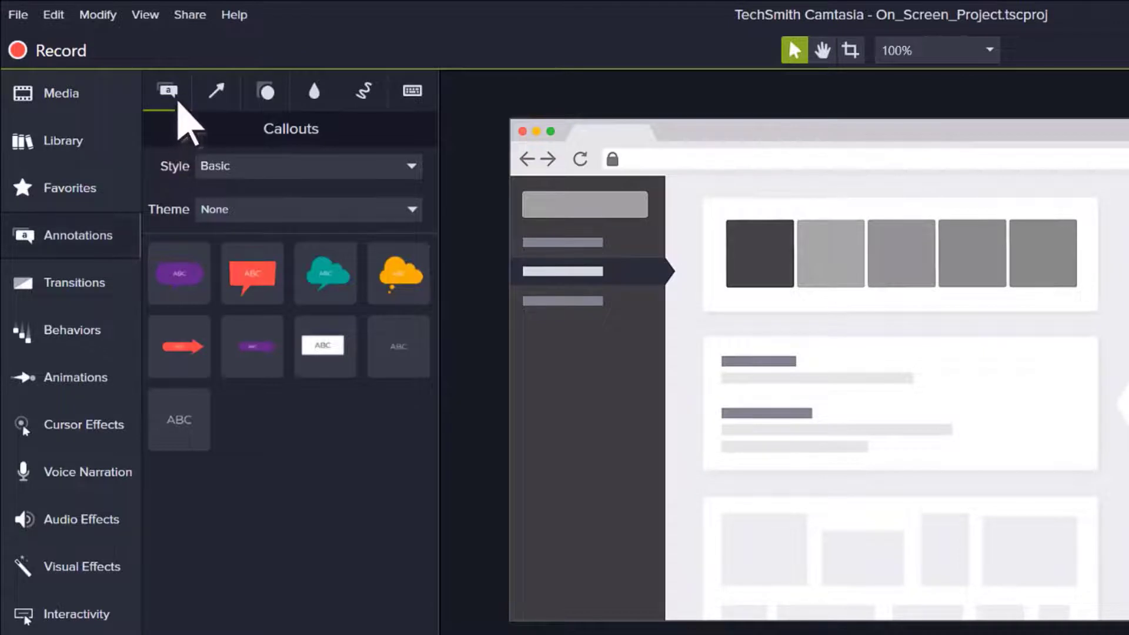
left_click(226, 101)
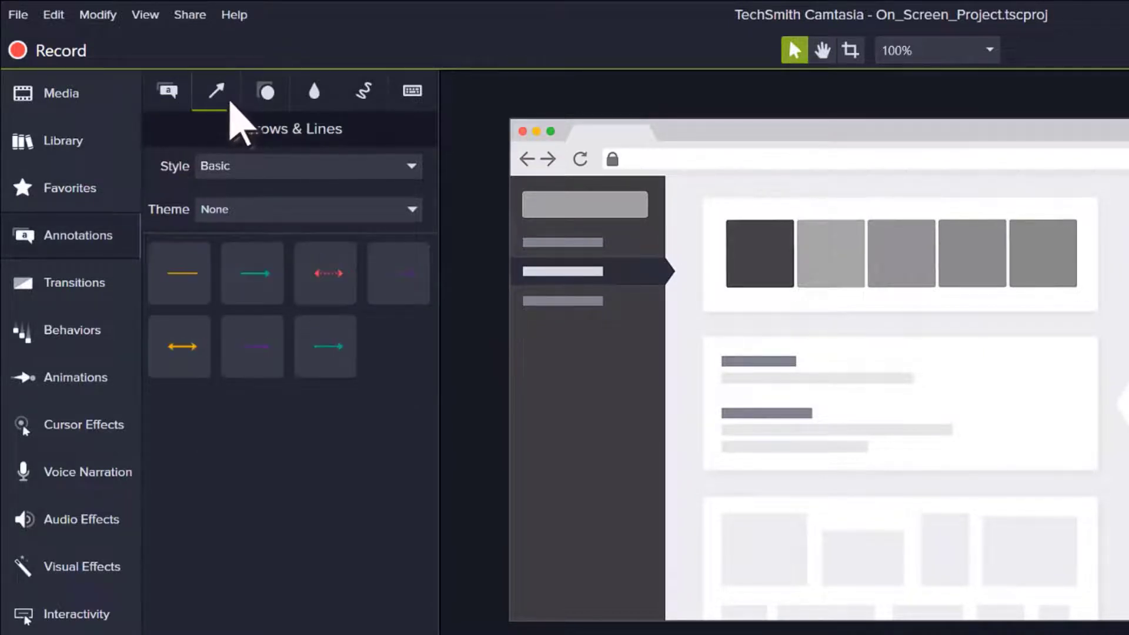
left_click(278, 105)
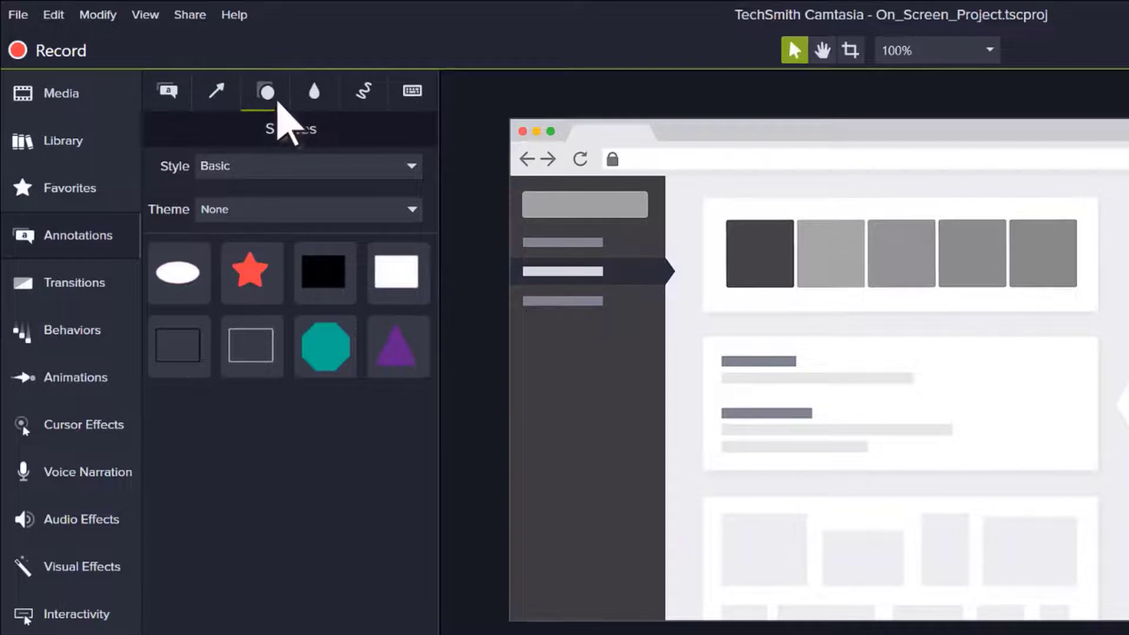
left_click(326, 102)
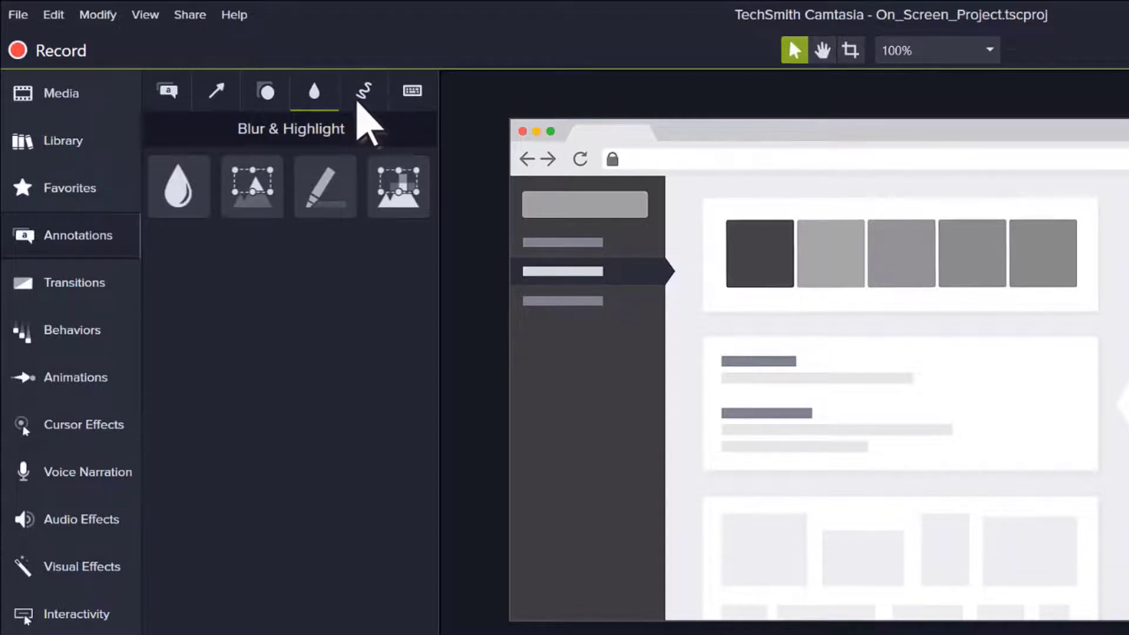
left_click(376, 103)
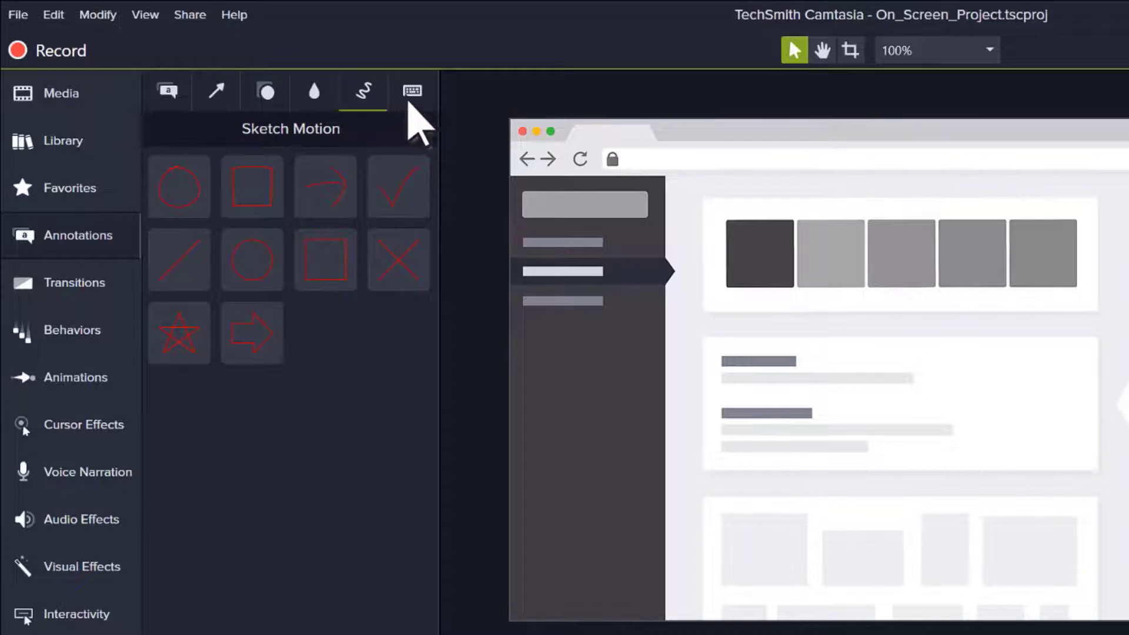
left_click(428, 103)
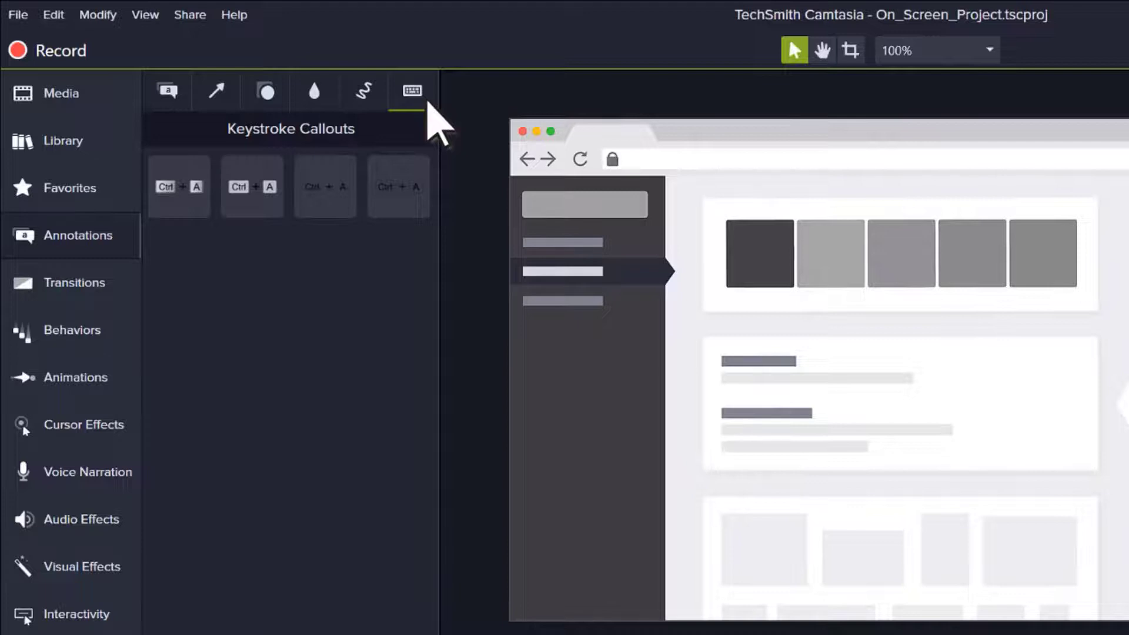
Add the red text arrow callout to the canvas, make it smaller, and position it pointing left at the highlighted sidebar item.
left_click(180, 101)
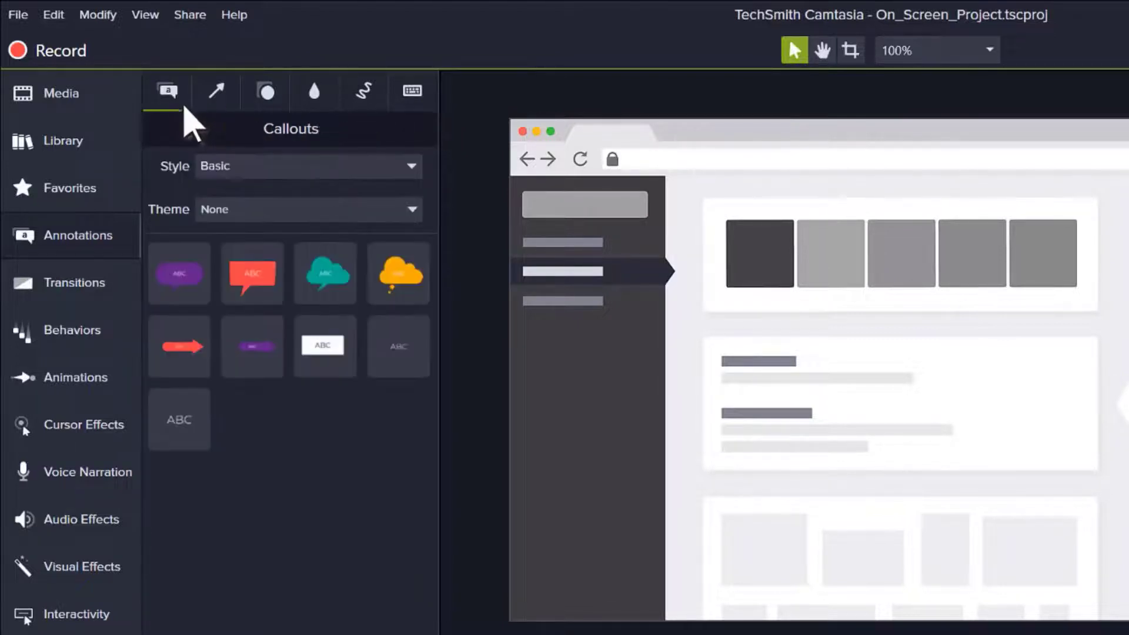
left_click_drag(187, 369, 912, 428)
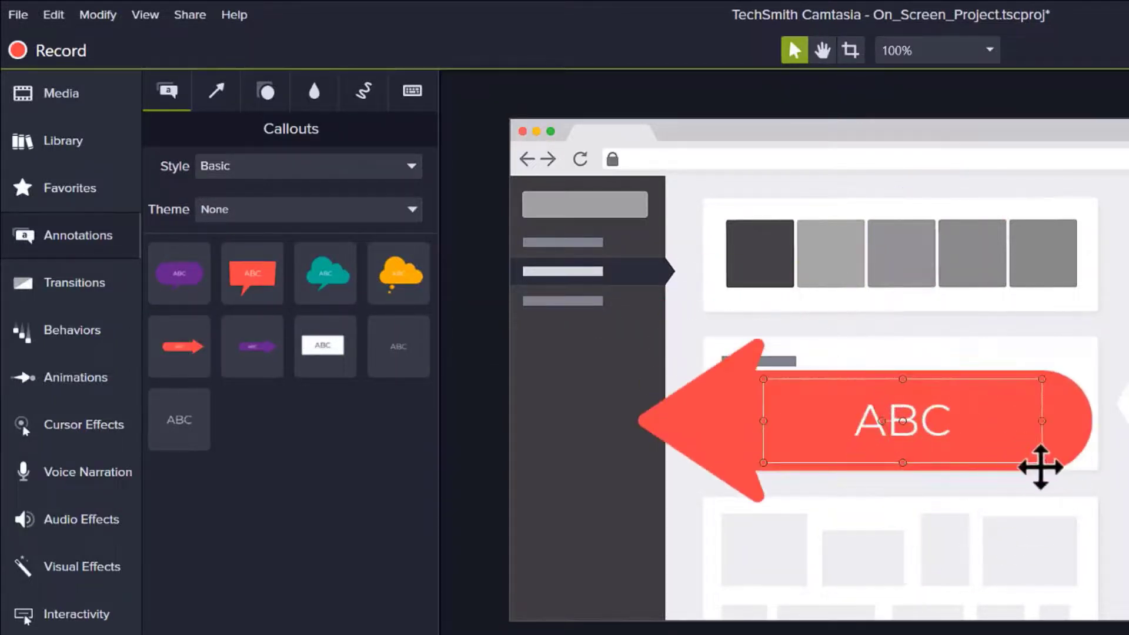
left_click_drag(1041, 462, 953, 428)
left_click_drag(776, 408, 776, 273)
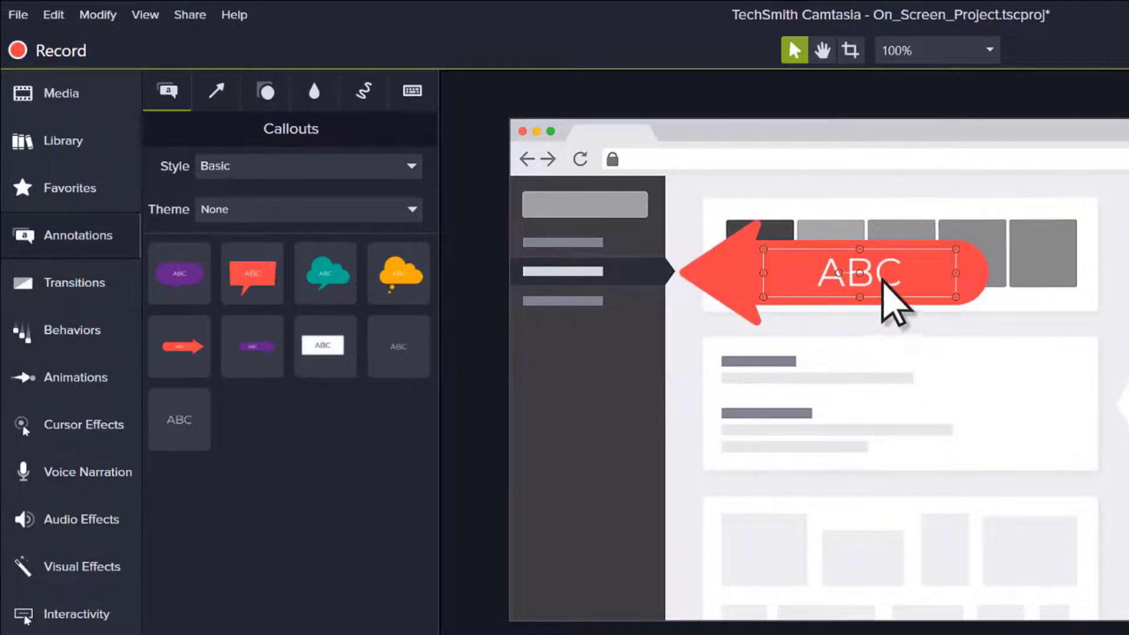
Change the arrow callout's text to "Lorem Ipsum" and set its fill to the green #1B9D2C.
double_click(880, 277)
type("Lorem Ipsum")
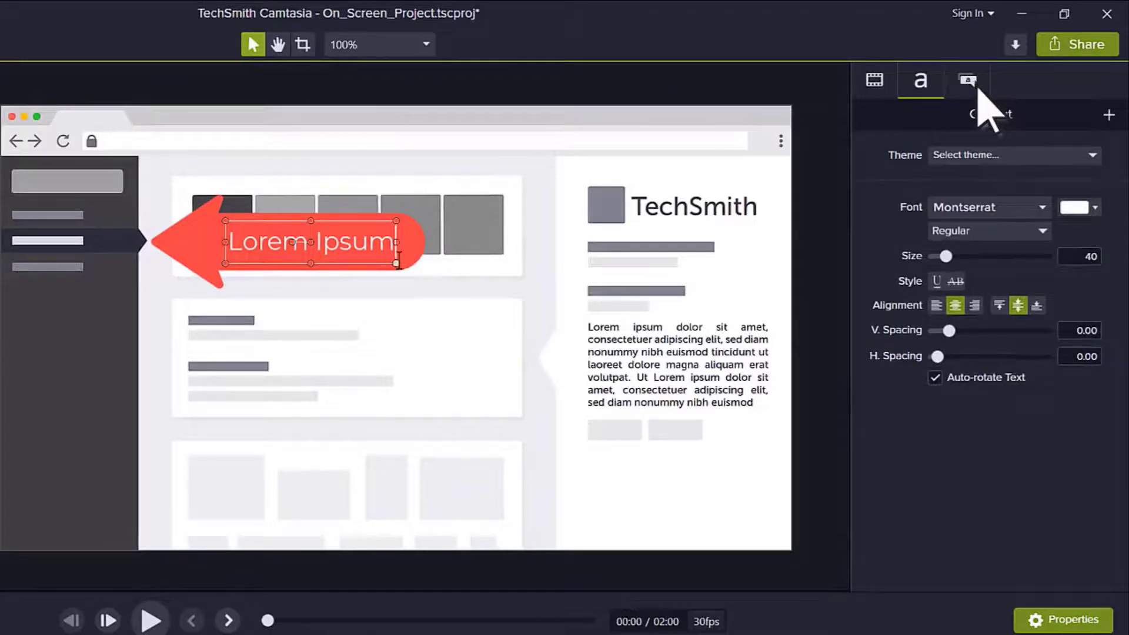
left_click(976, 88)
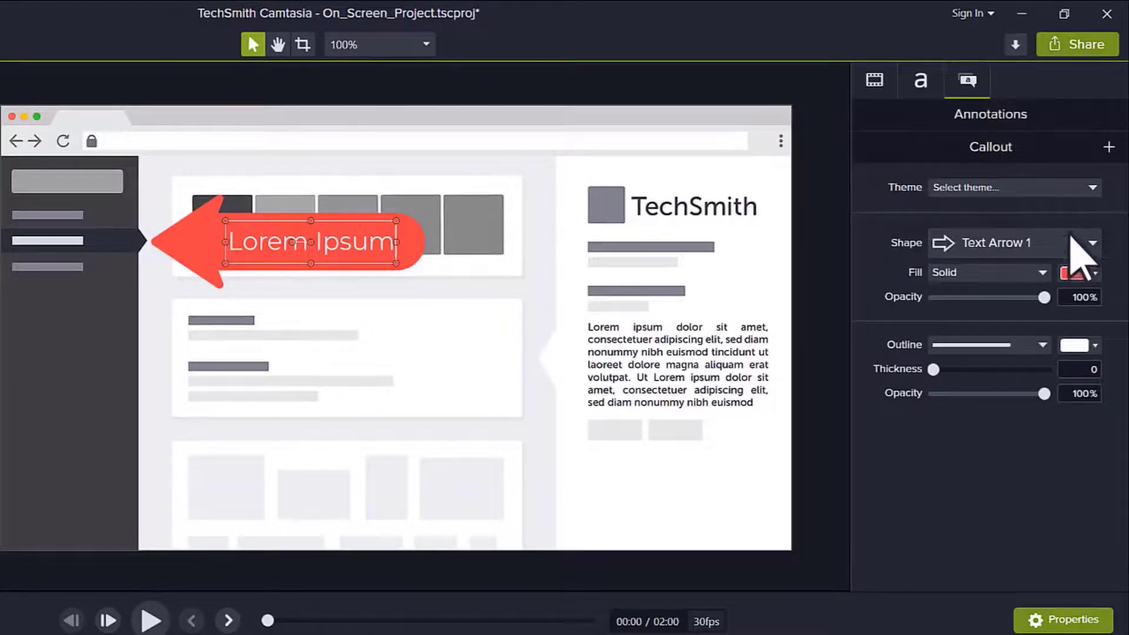
left_click(1095, 273)
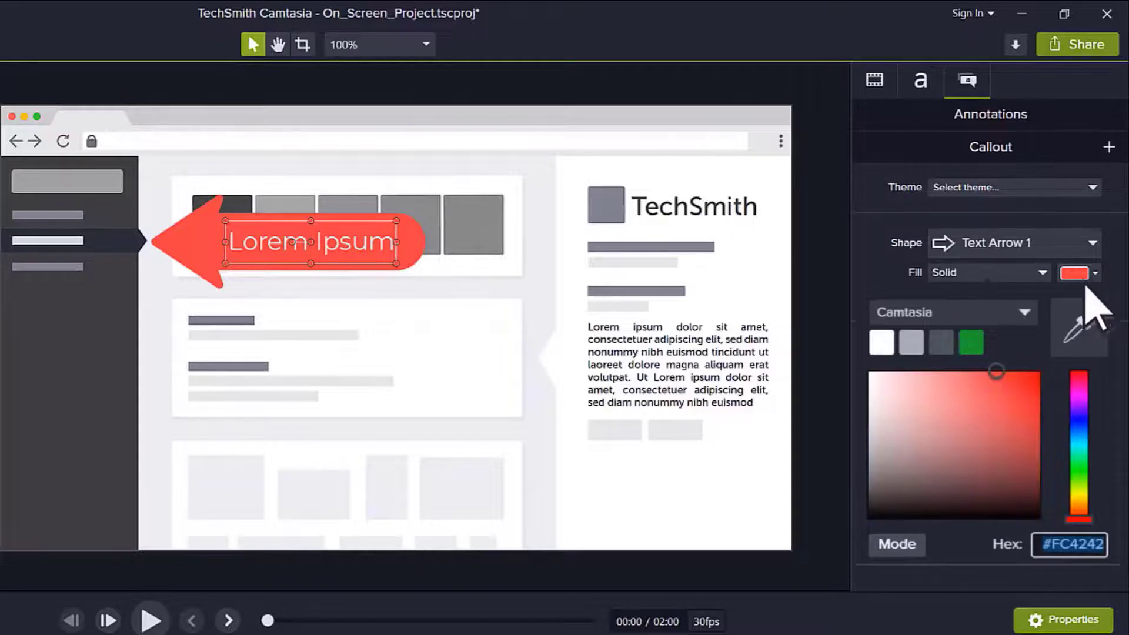
left_click(971, 343)
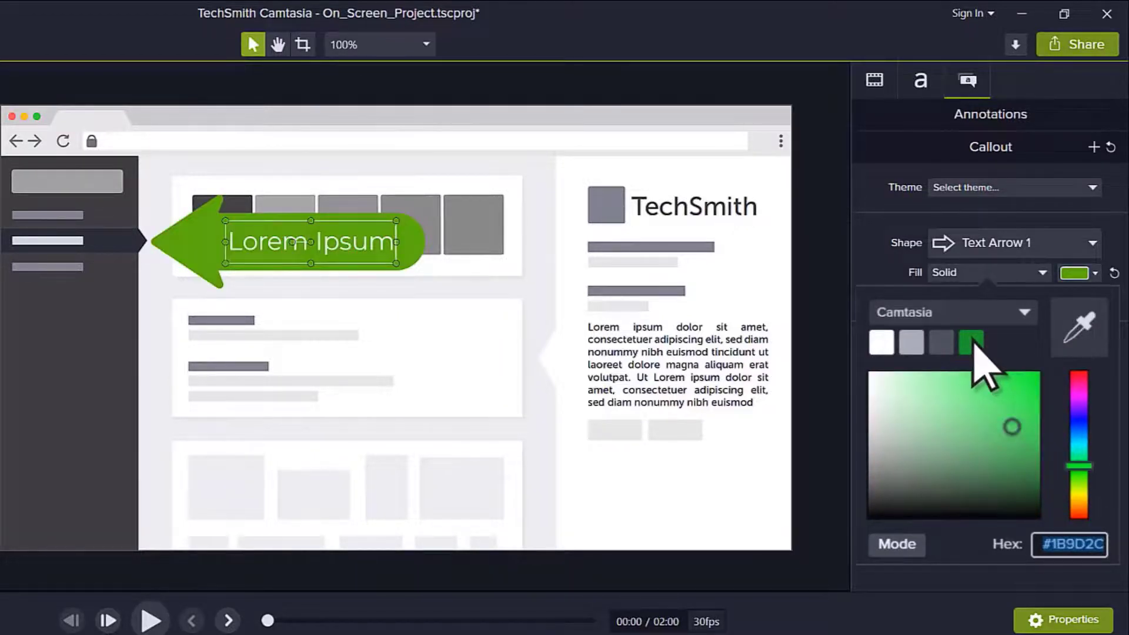
left_click(973, 344)
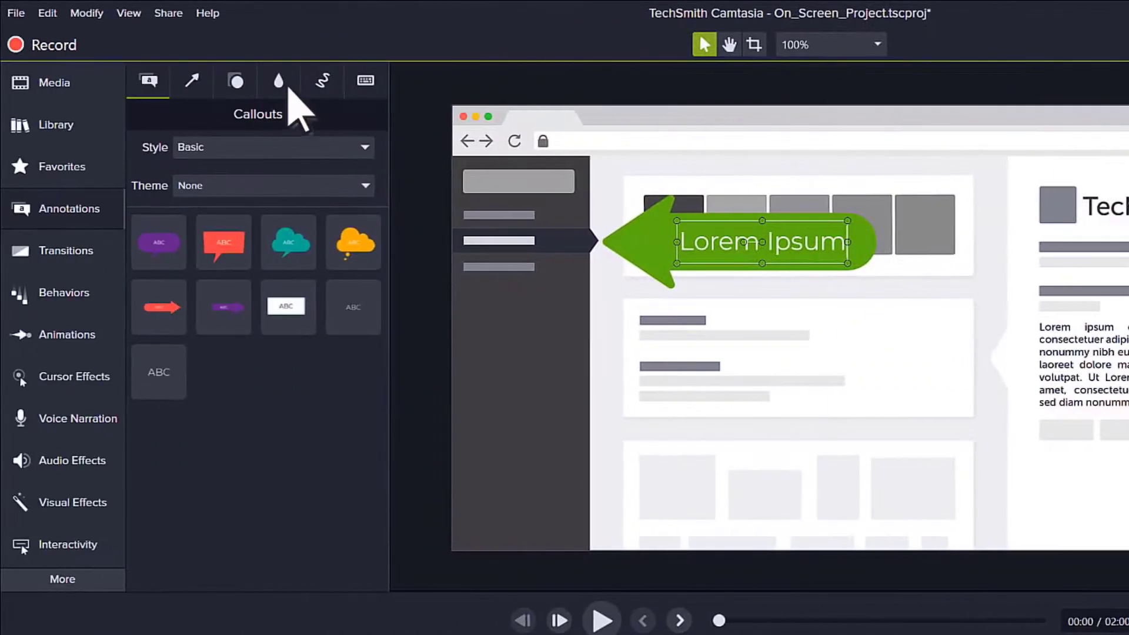
Add a blur annotation covering the text paragraph beneath the TechSmith heading, fit it to the paragraph, and lower its intensity.
left_click(287, 87)
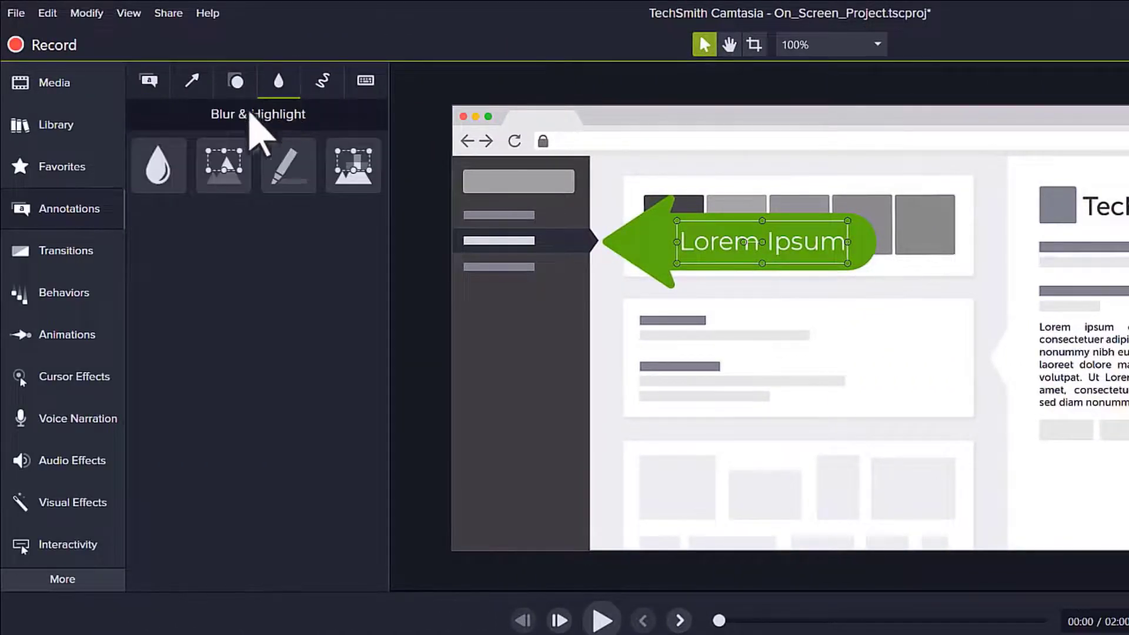
left_click_drag(167, 191, 924, 352)
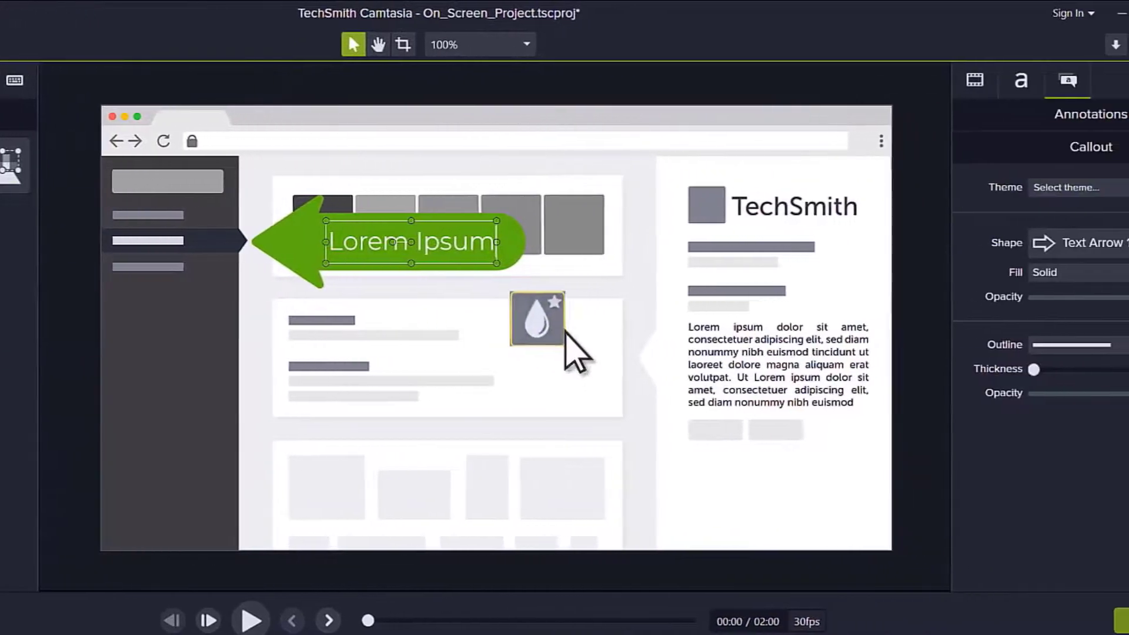
left_click_drag(566, 333, 681, 379)
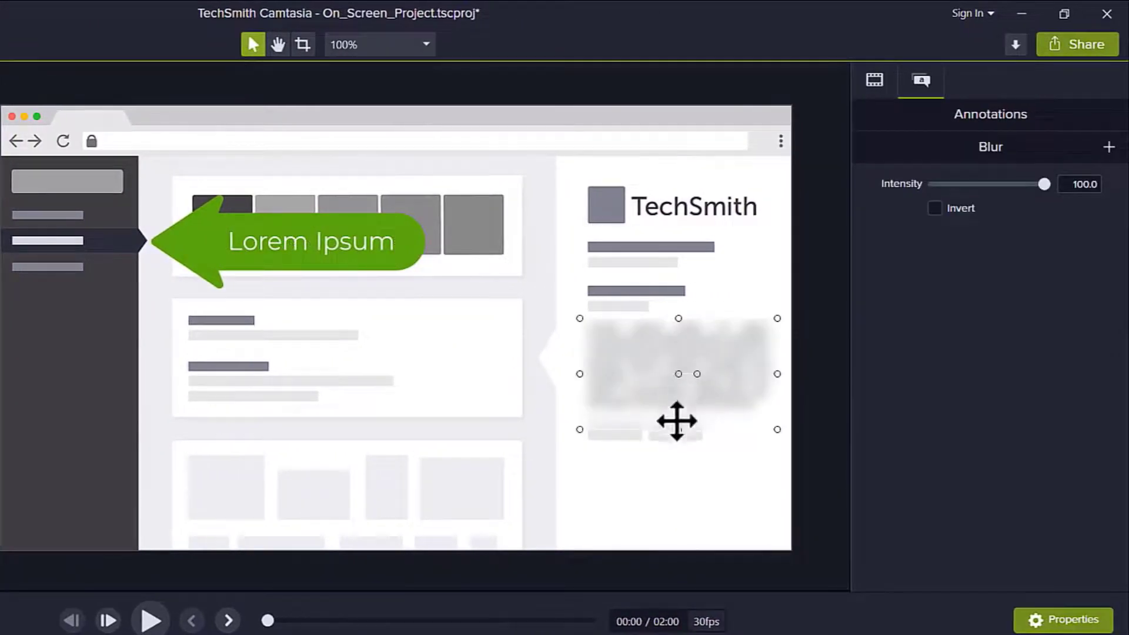
left_click_drag(677, 429, 676, 414)
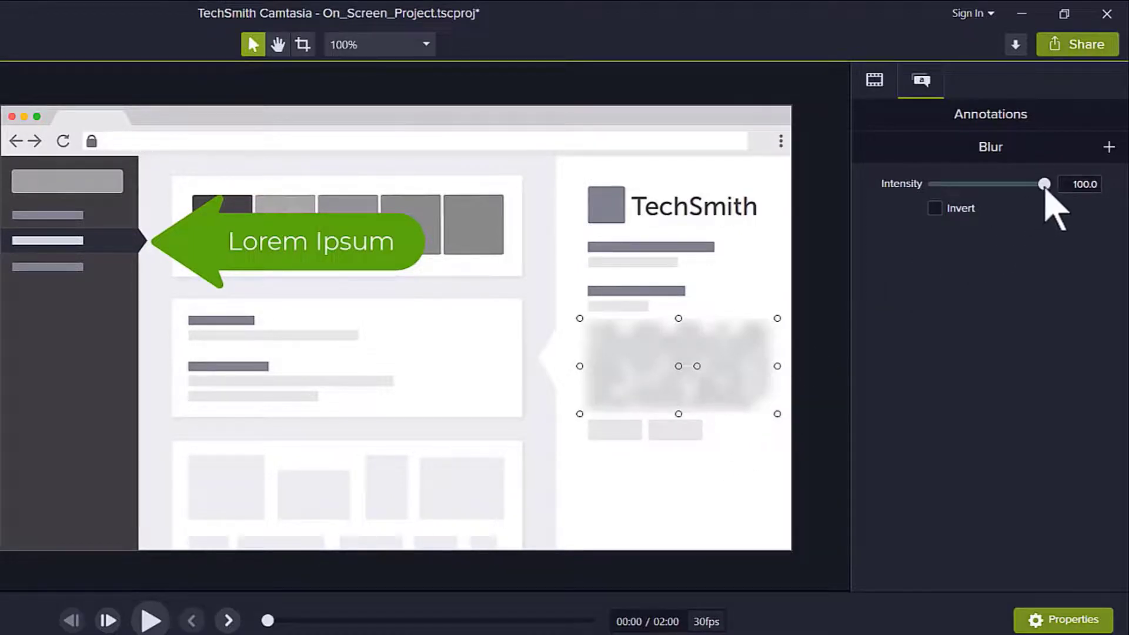
left_click_drag(1043, 184, 1019, 184)
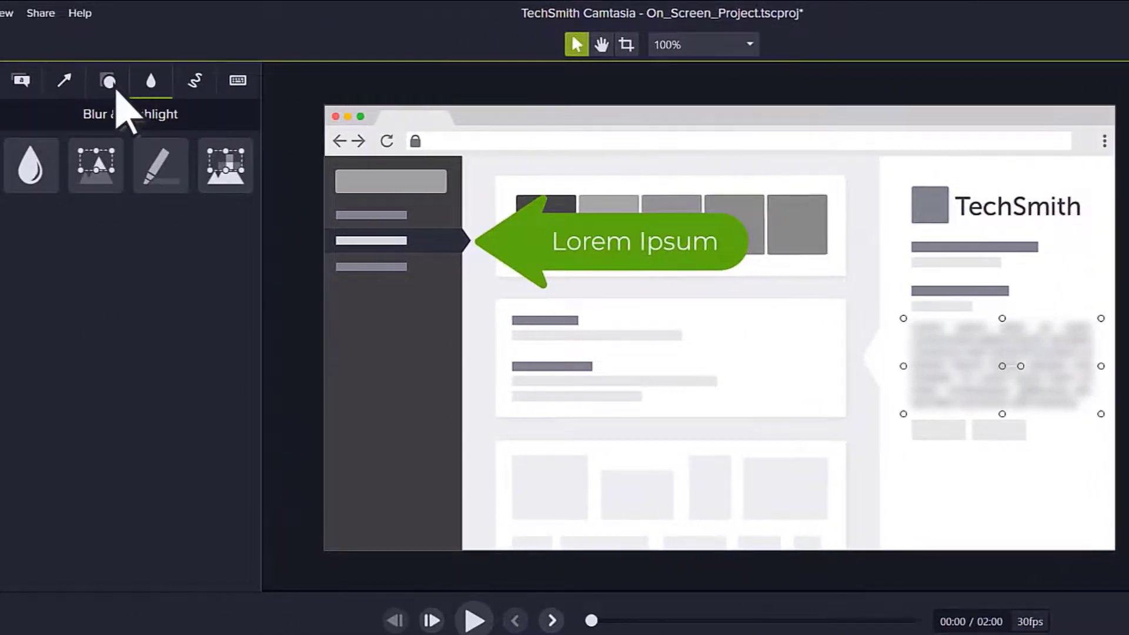
Show all shape styles, add the dark rectangle shape over the TechSmith heading, and reduce its height to cover just the heading.
left_click(109, 81)
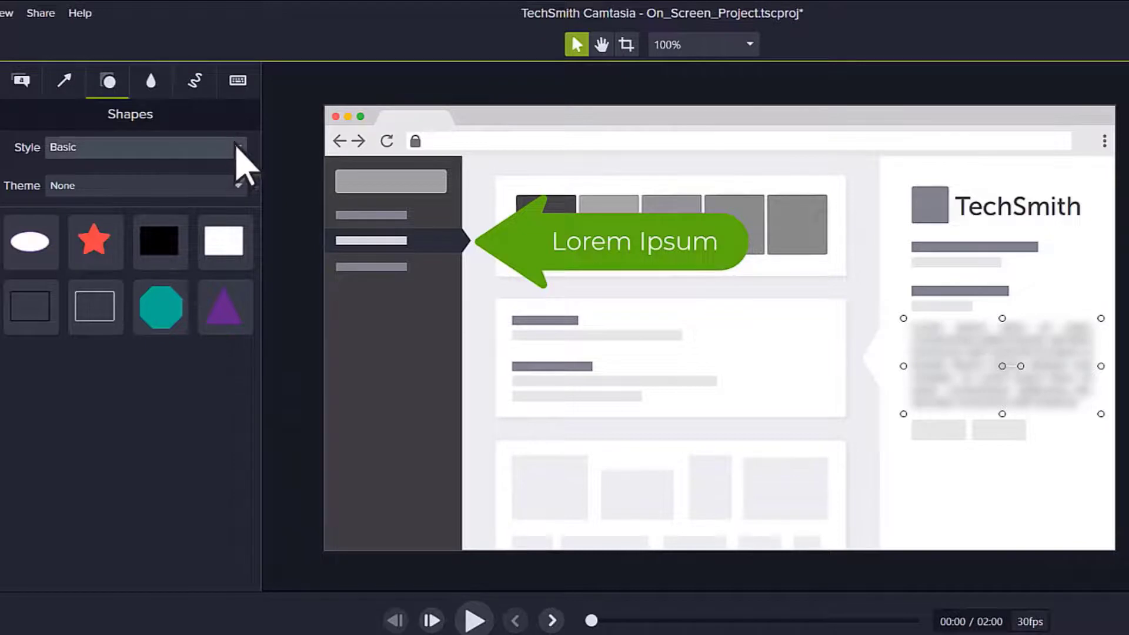
left_click(235, 147)
left_click(234, 174)
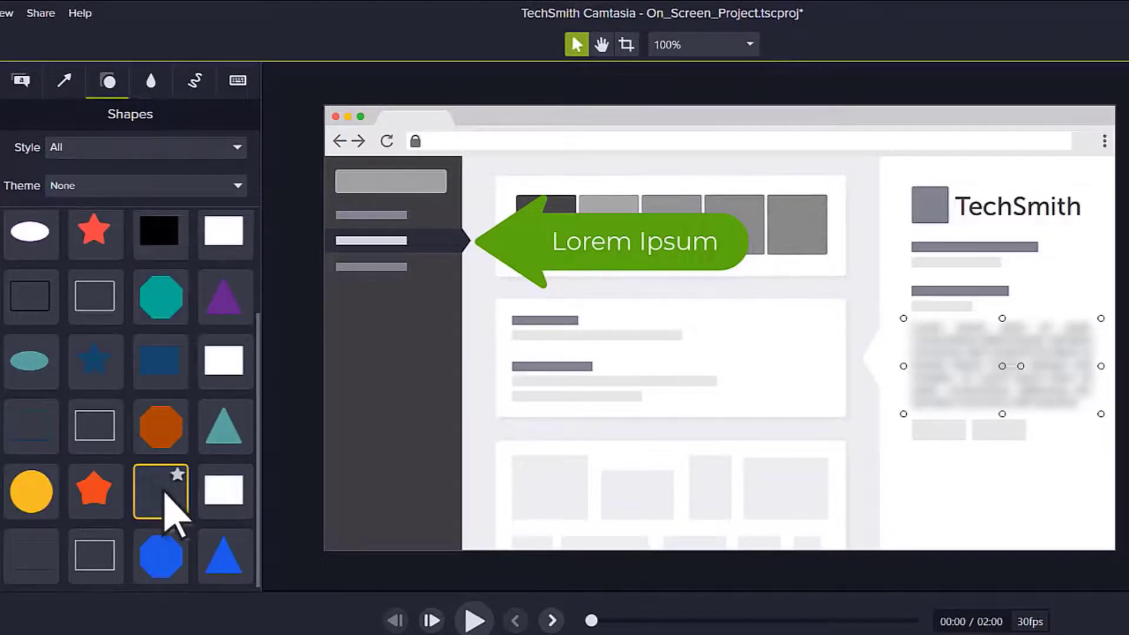
left_click_drag(166, 497, 1027, 242)
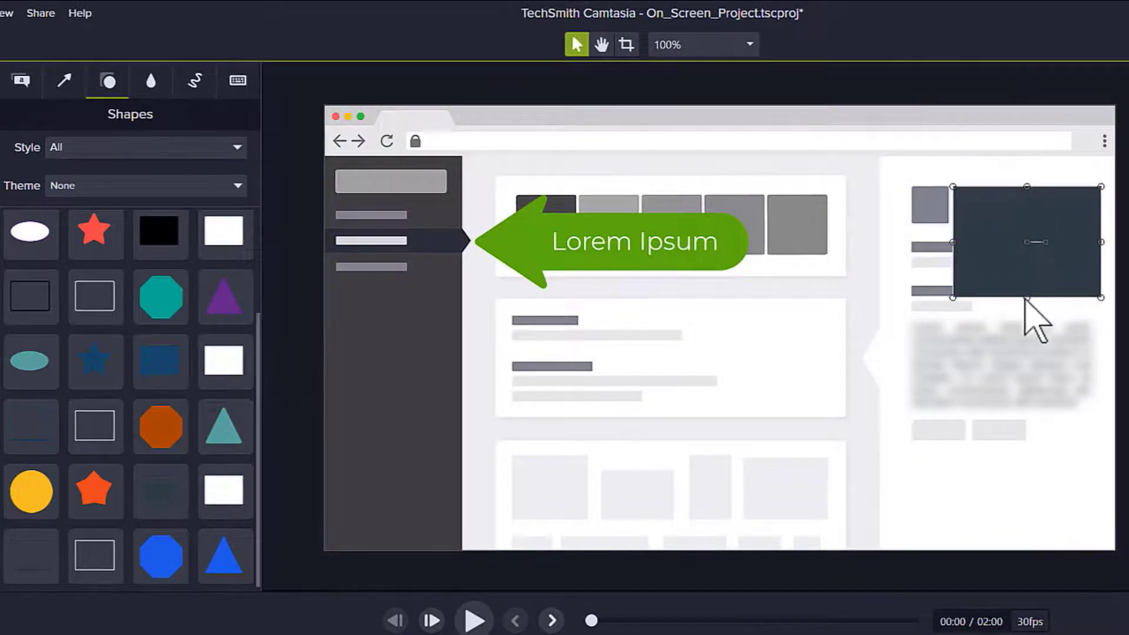
left_click_drag(1026, 297, 1026, 220)
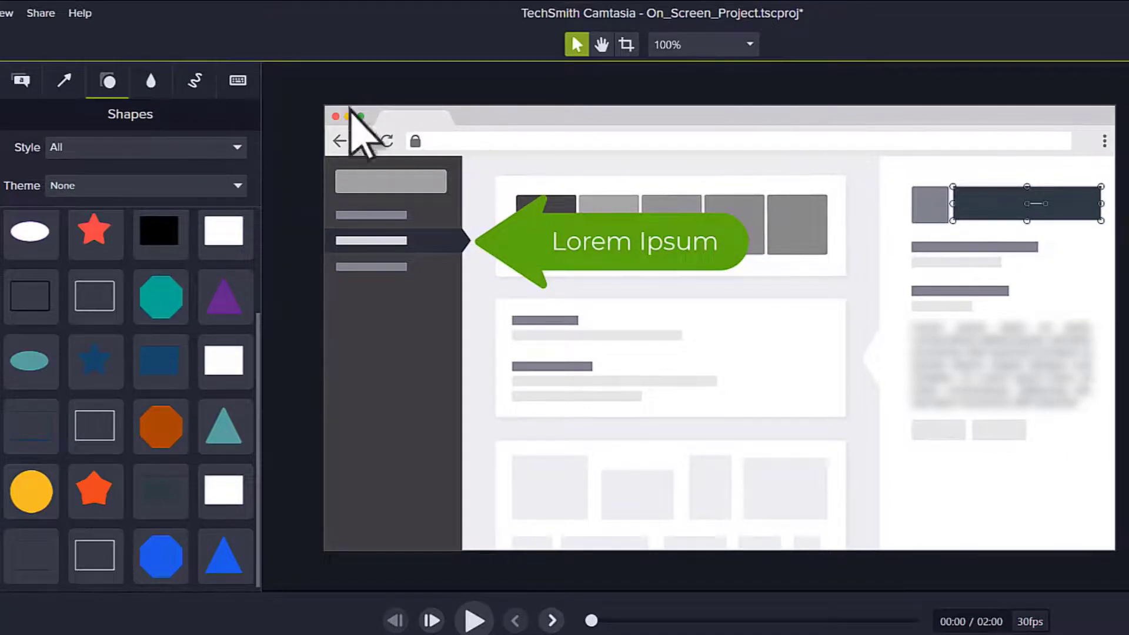
Add the hand-drawn Sketch Motion rectangle to the middle content card and shrink it to frame the card's second heading.
left_click(201, 88)
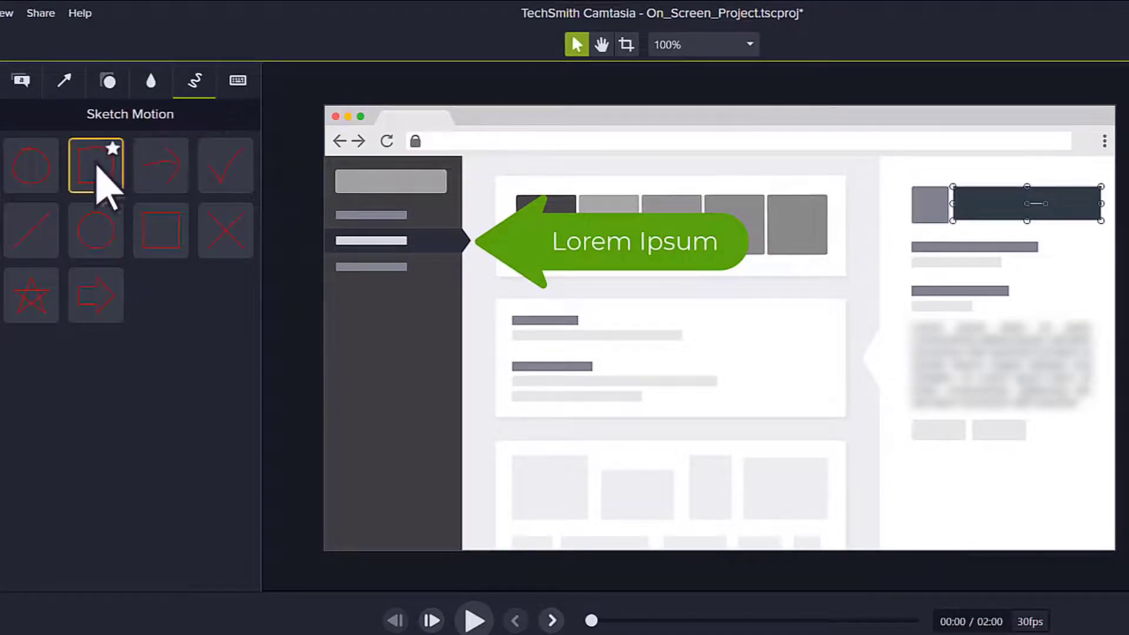
mouse_move(100, 176)
left_mouse_down()
mouse_move(131, 207)
mouse_move(517, 386)
mouse_move(587, 406)
left_mouse_up()
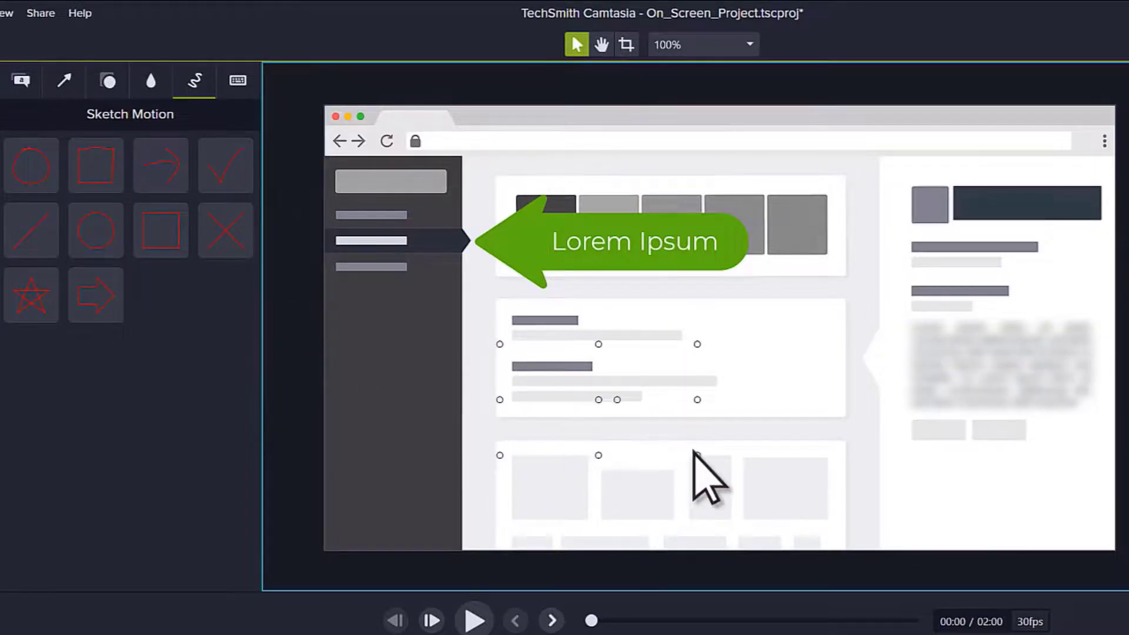
key("space")
left_click_drag(693, 451, 608, 389)
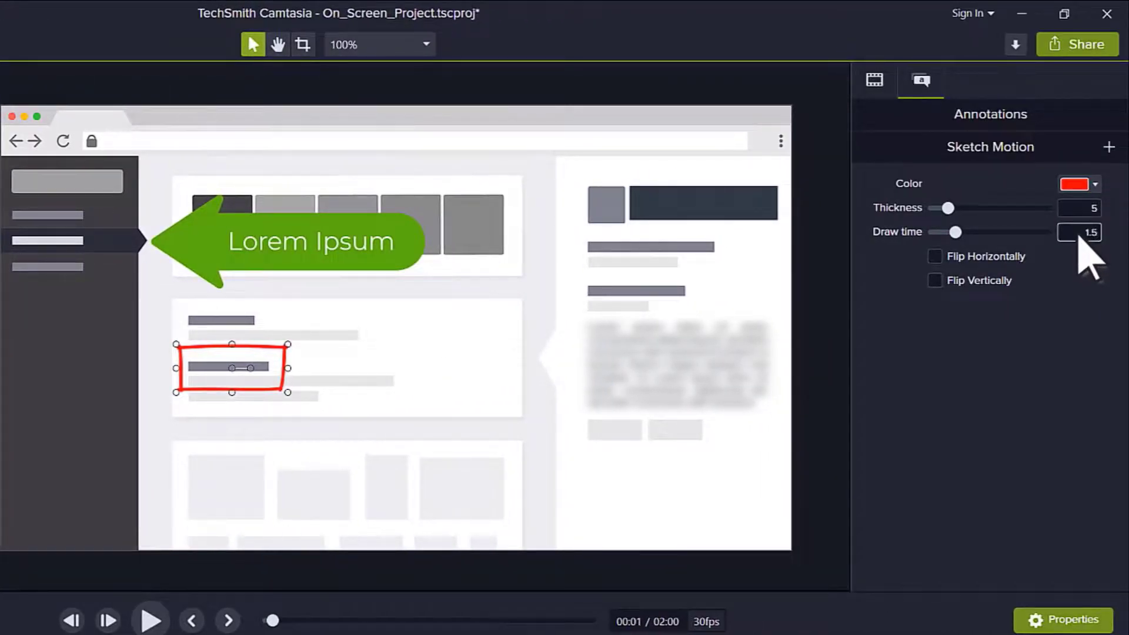
Set the sketch rectangle's draw time to 1.5 and its color to green #1B9D2C, and play back the animation.
key("Return")
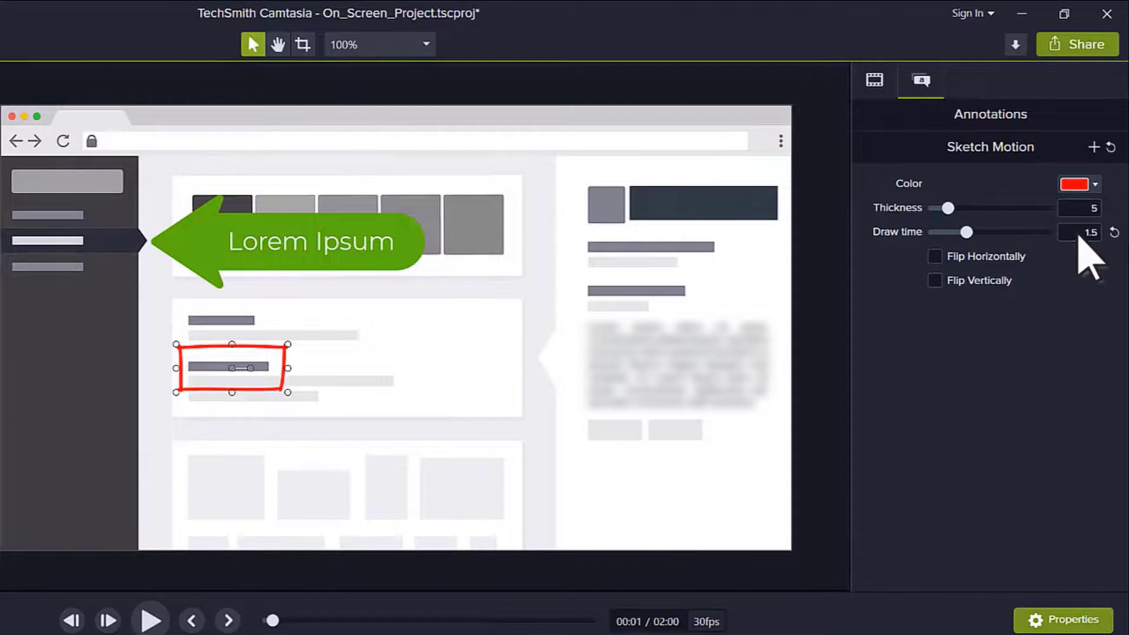
left_click(1095, 186)
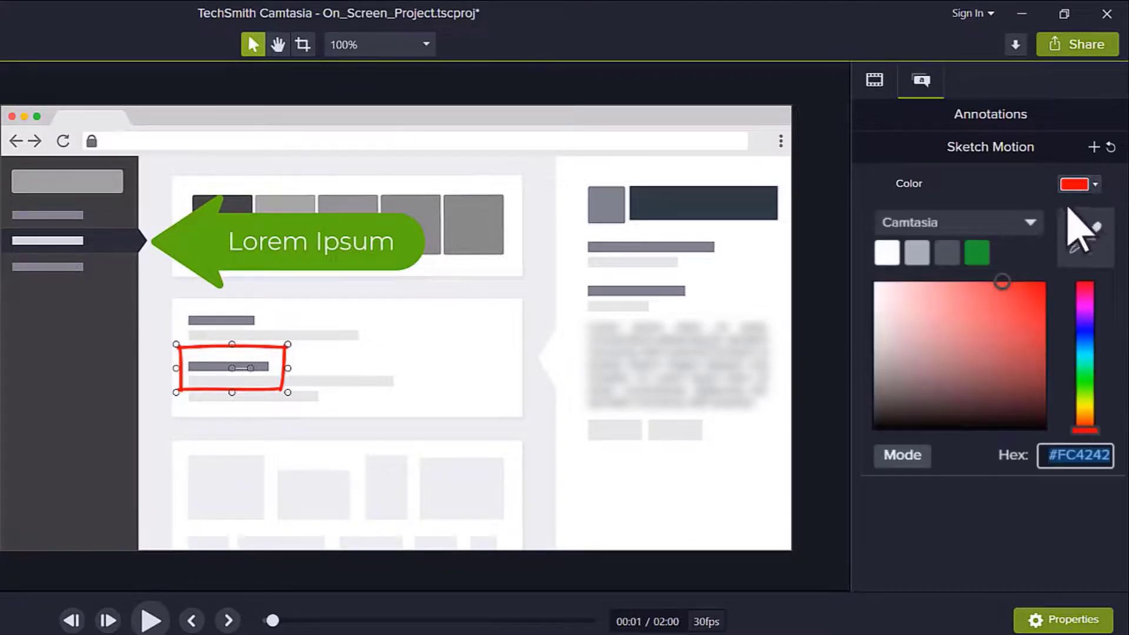
left_click(978, 254)
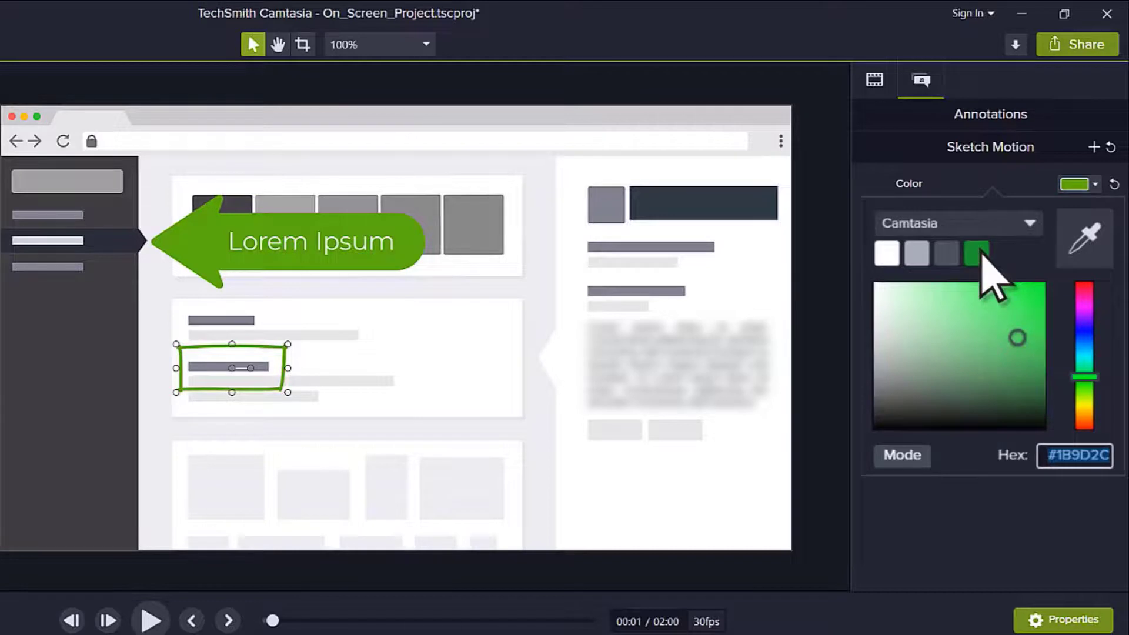
left_click(981, 252)
key("ctrl+Home")
key("space")
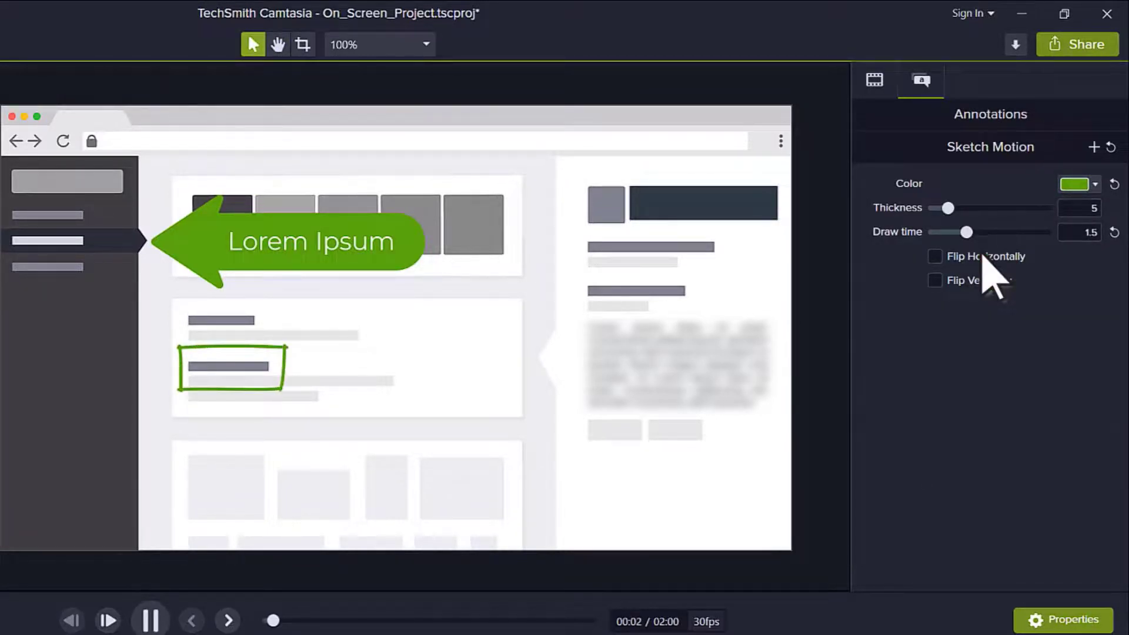
key("space")
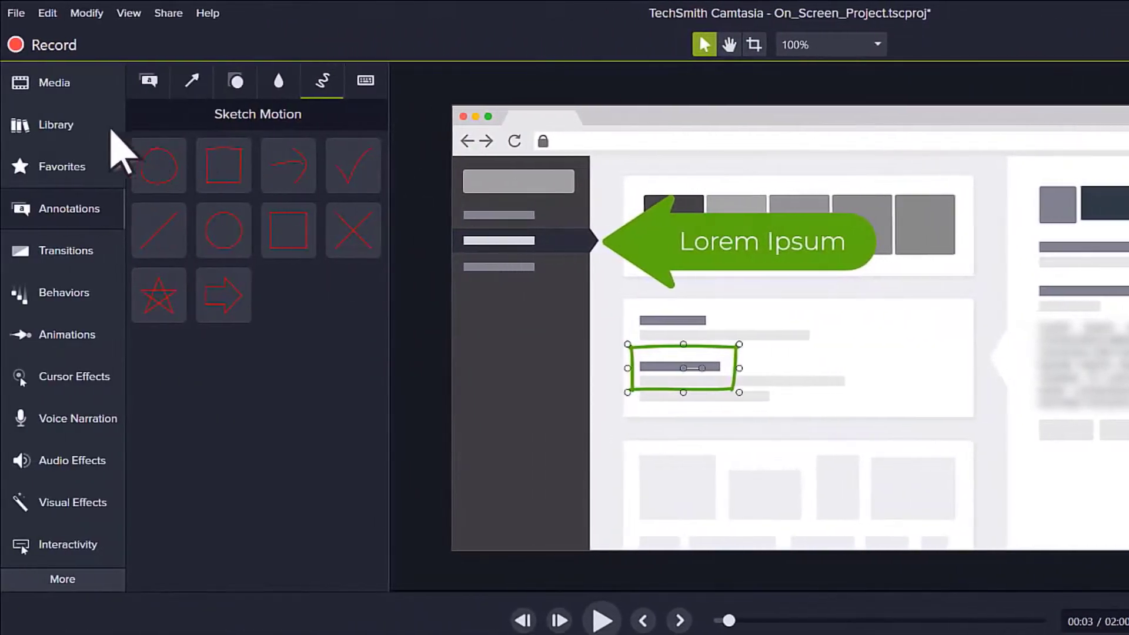
Preview the basicthird-01 lower third from the Camtasia 2020 library.
left_click(113, 127)
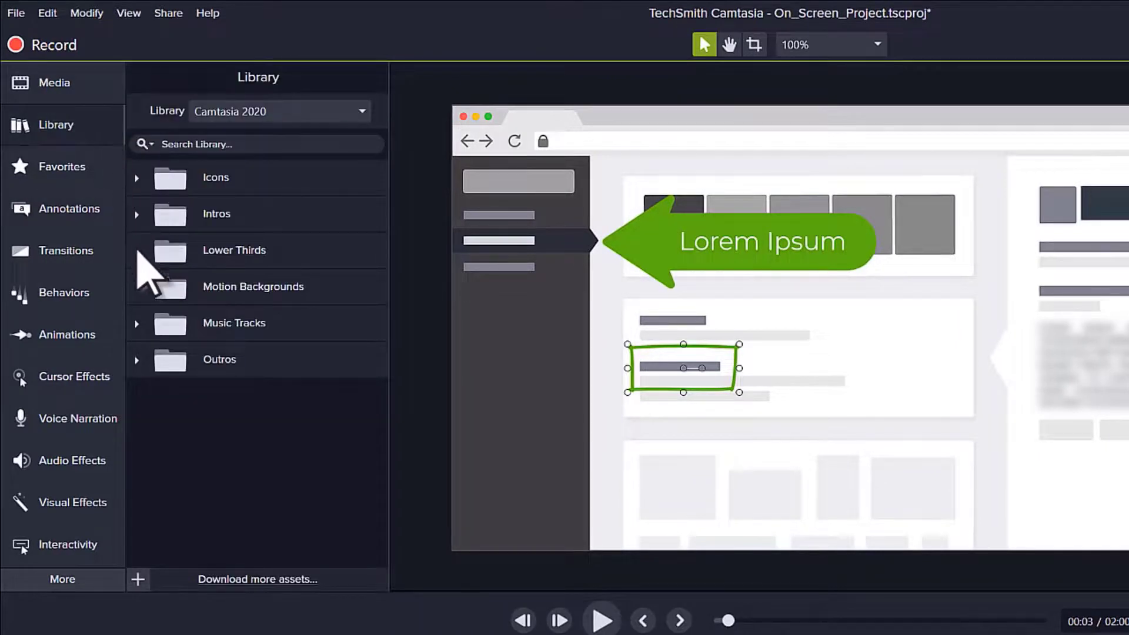
left_click(138, 251)
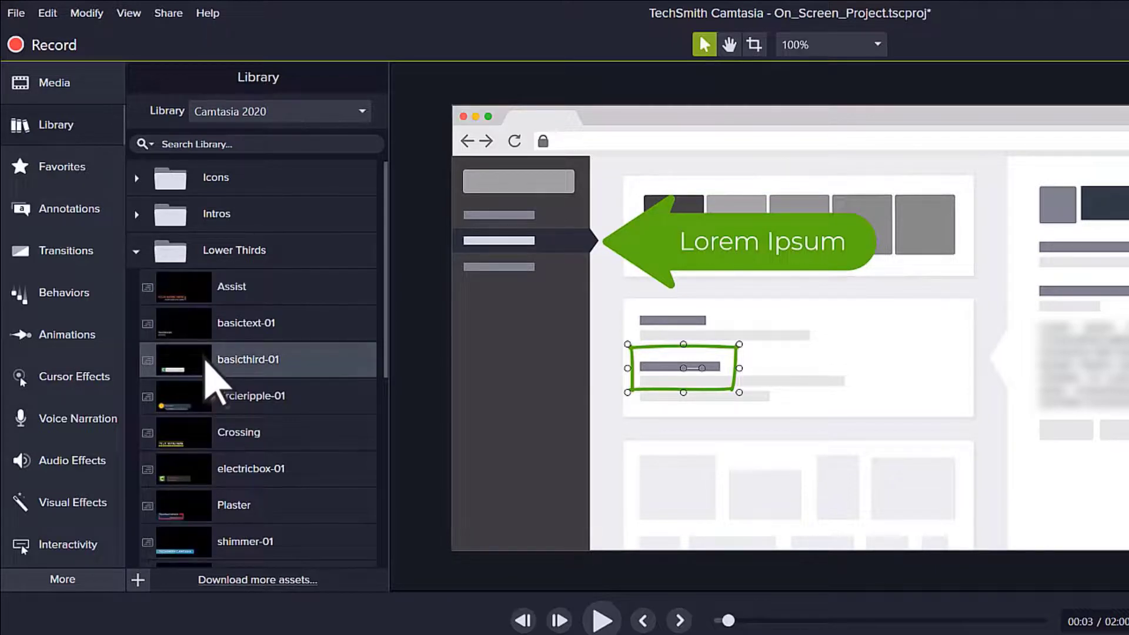
double_click(205, 360)
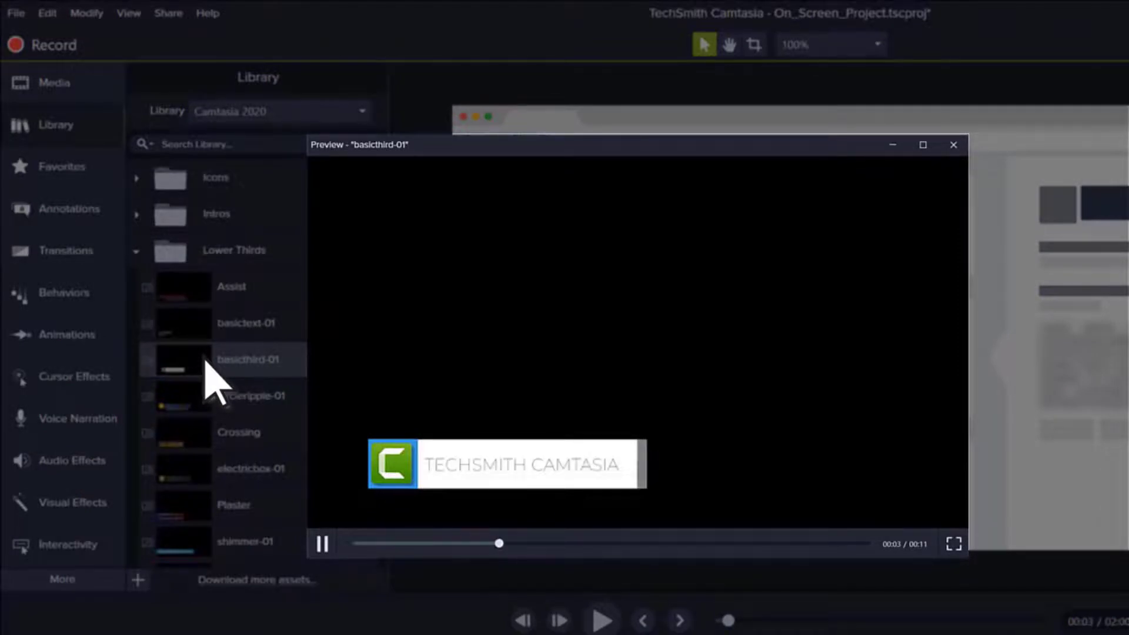
key("Escape")
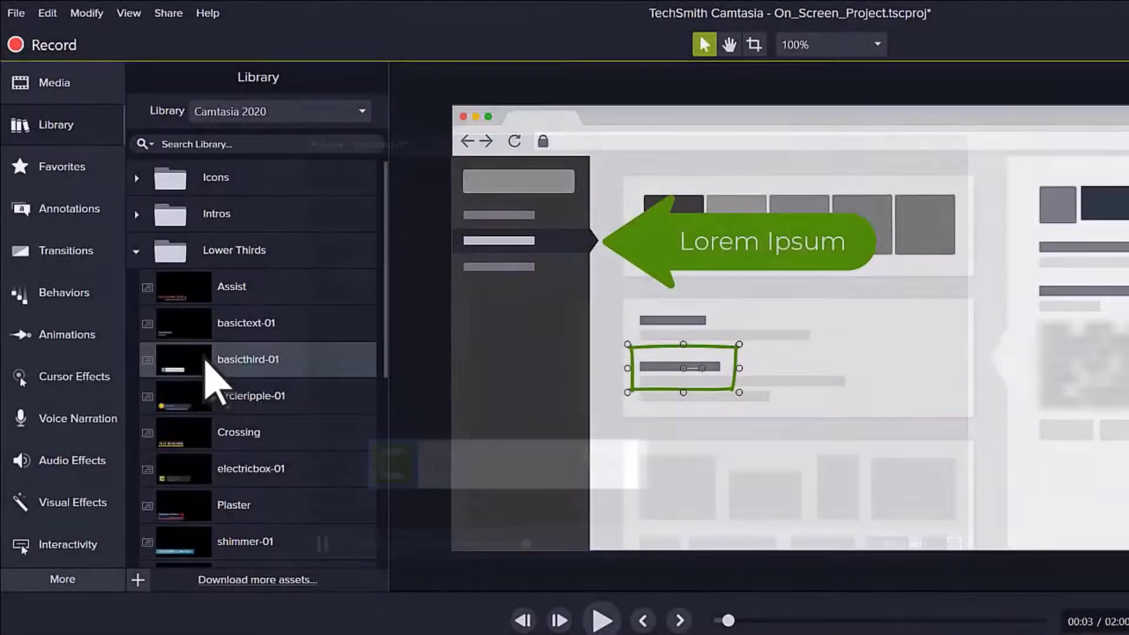
Add the basicthird-01 lower third to the canvas and apply the Camtasia 2020 theme to it.
left_click_drag(210, 380, 593, 516)
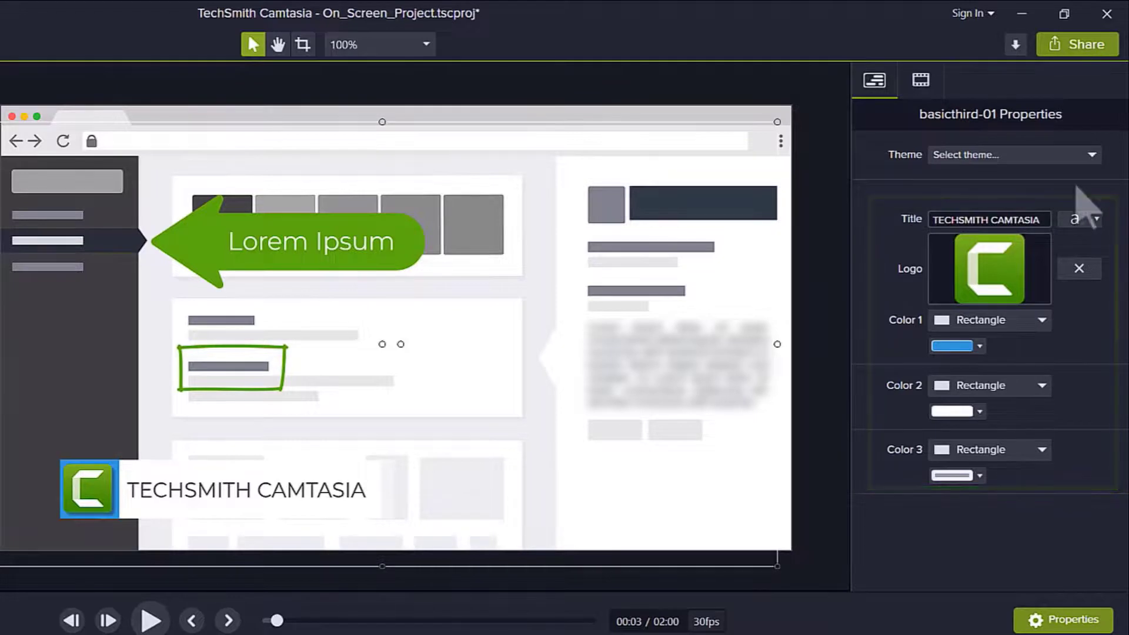
left_click(1092, 155)
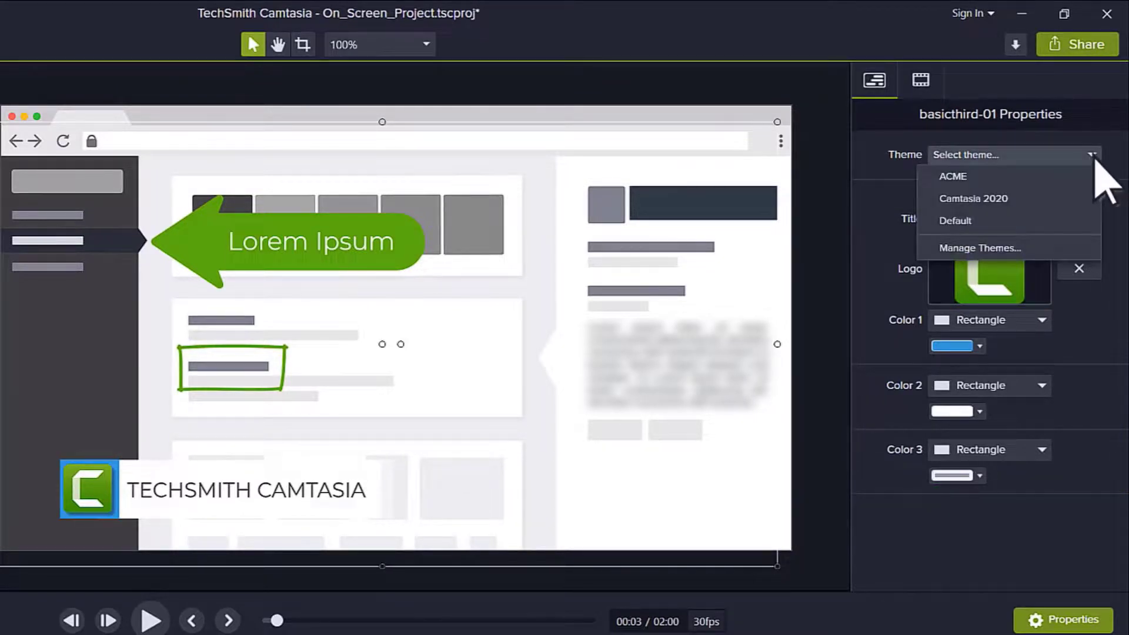
left_click(1095, 200)
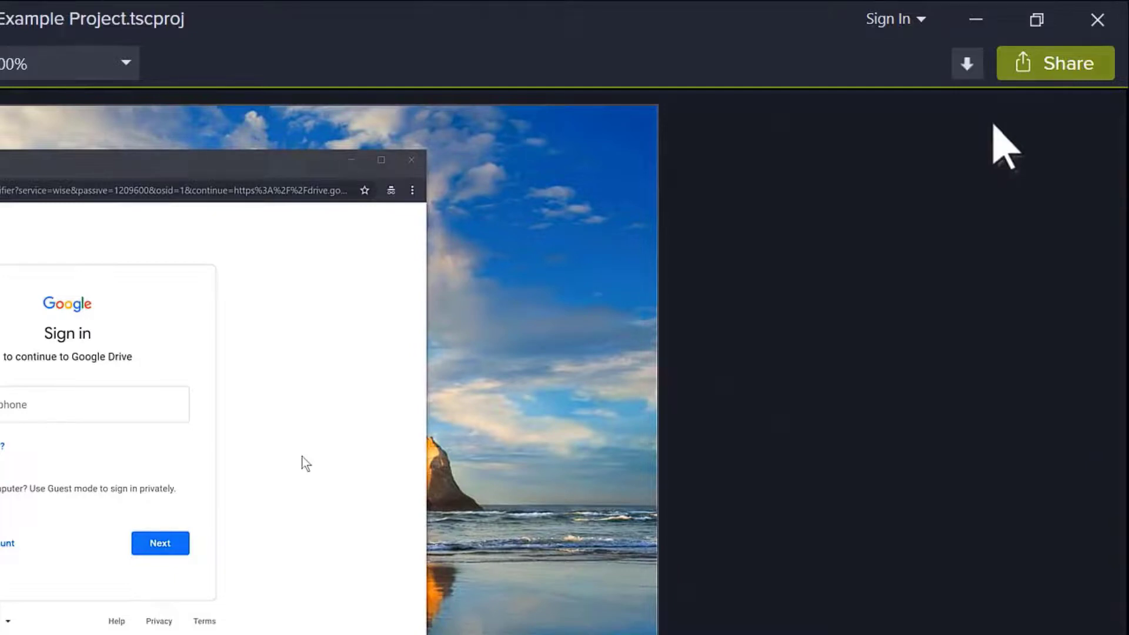
Start exporting the project to a local file with custom production settings in the MP4 - Smart Player (HTML5) format.
left_click(1080, 67)
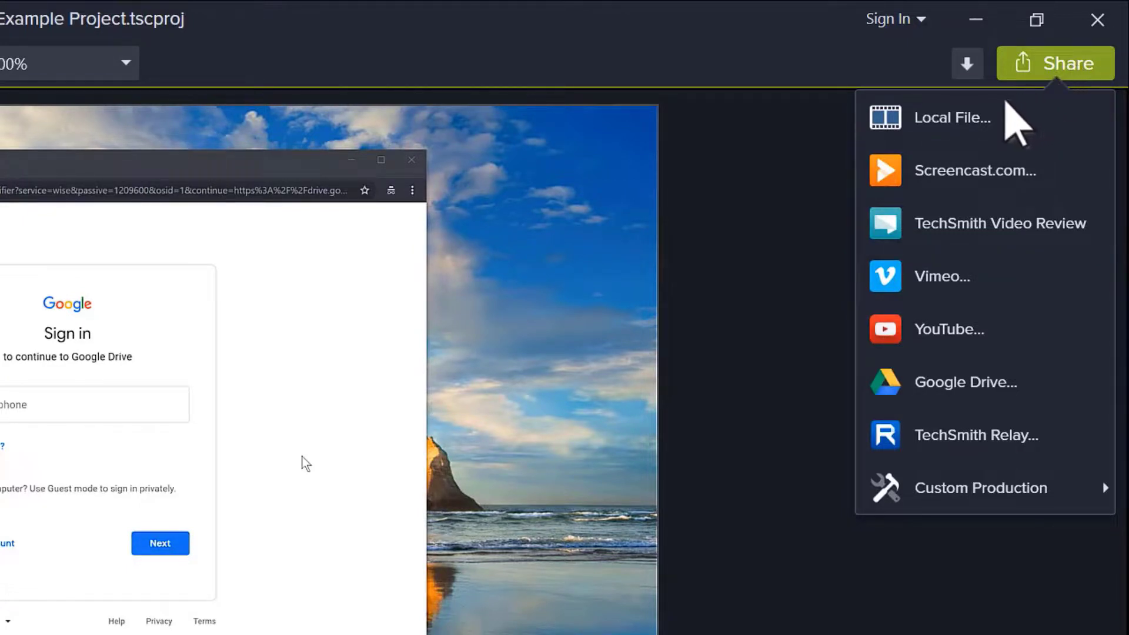
left_click(954, 125)
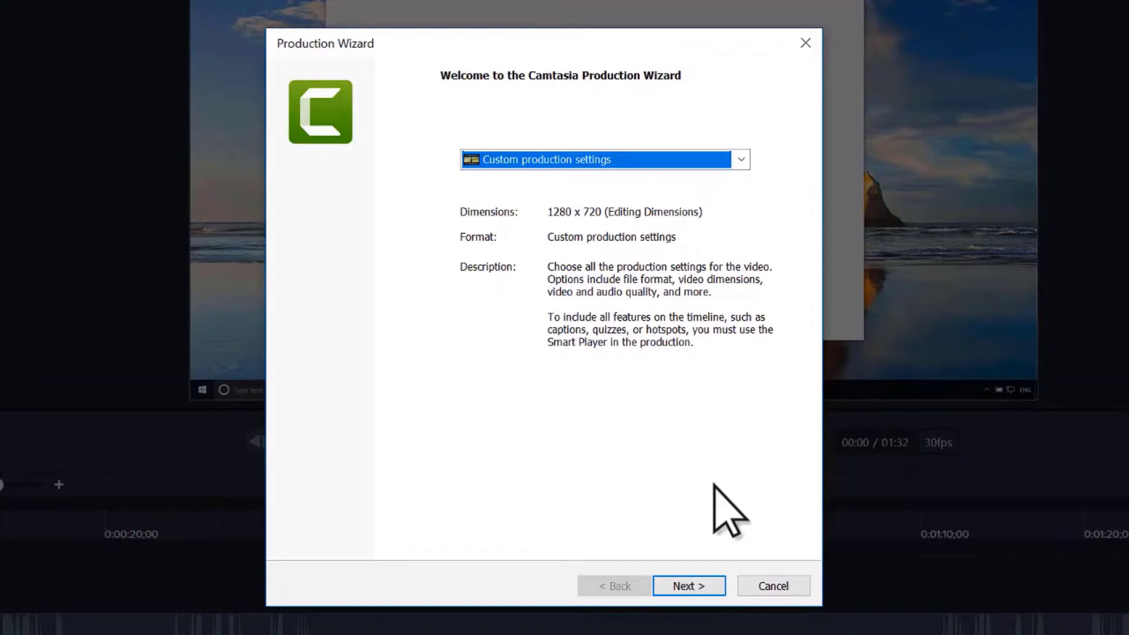
left_click(688, 586)
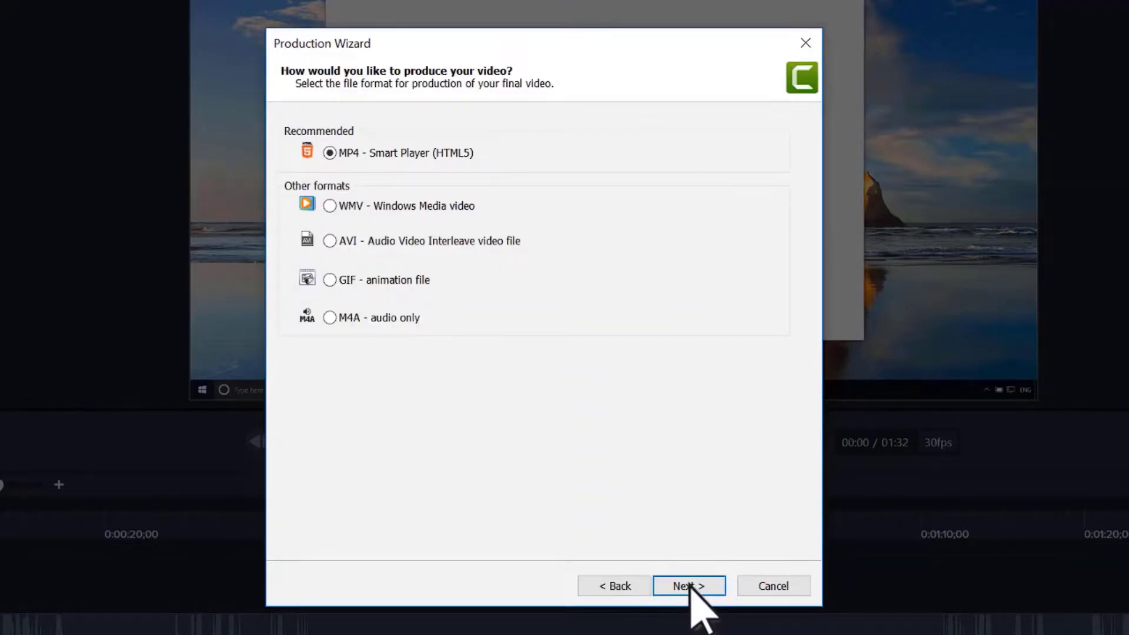
left_click(688, 586)
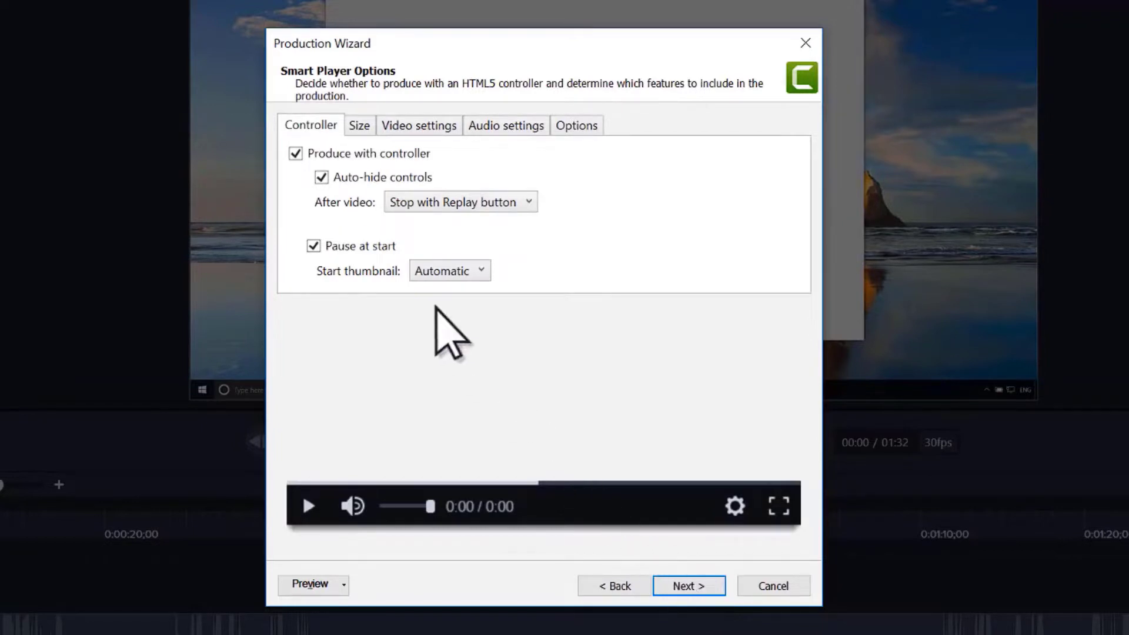
Turn off producing with the controller and set the video encoding quality to 75 %.
left_click(296, 154)
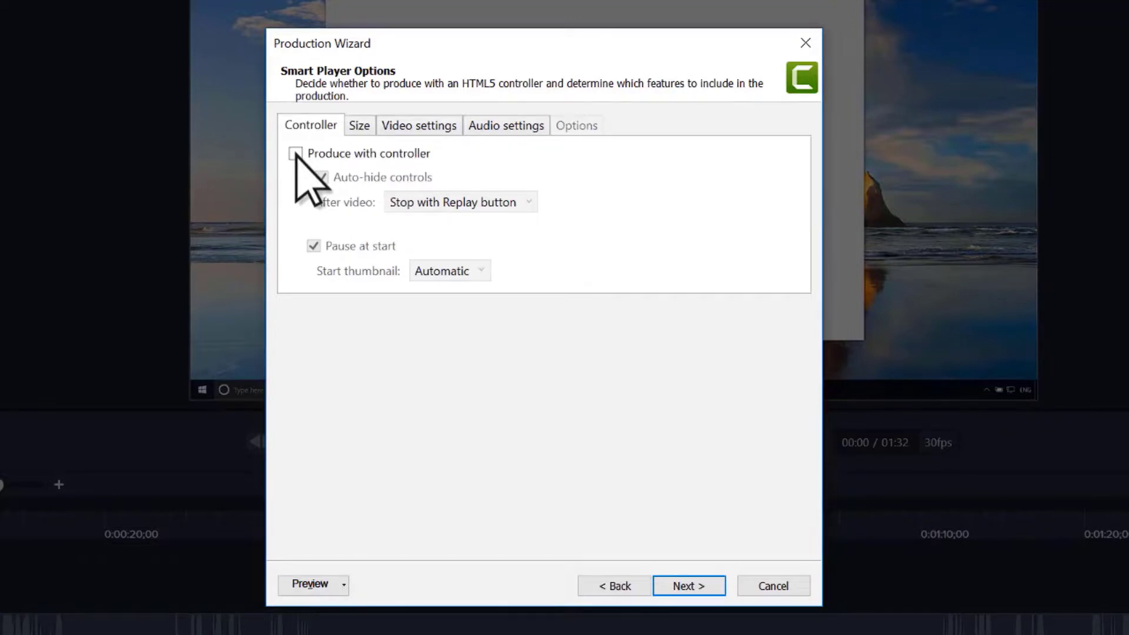
left_click(411, 126)
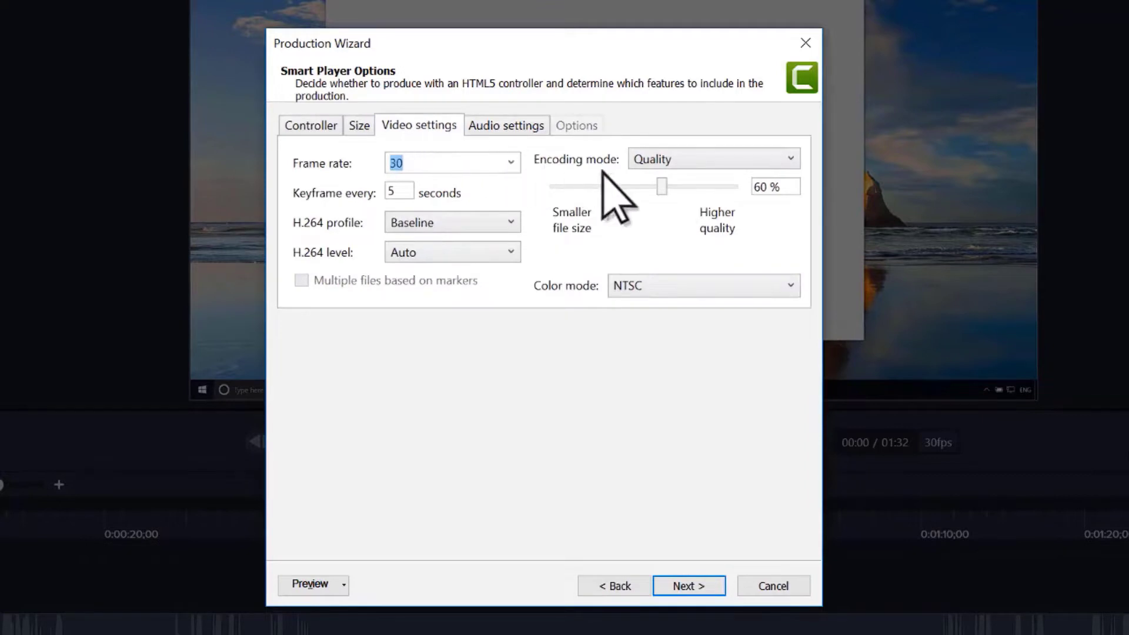
left_click(662, 187)
left_click_drag(662, 187, 690, 186)
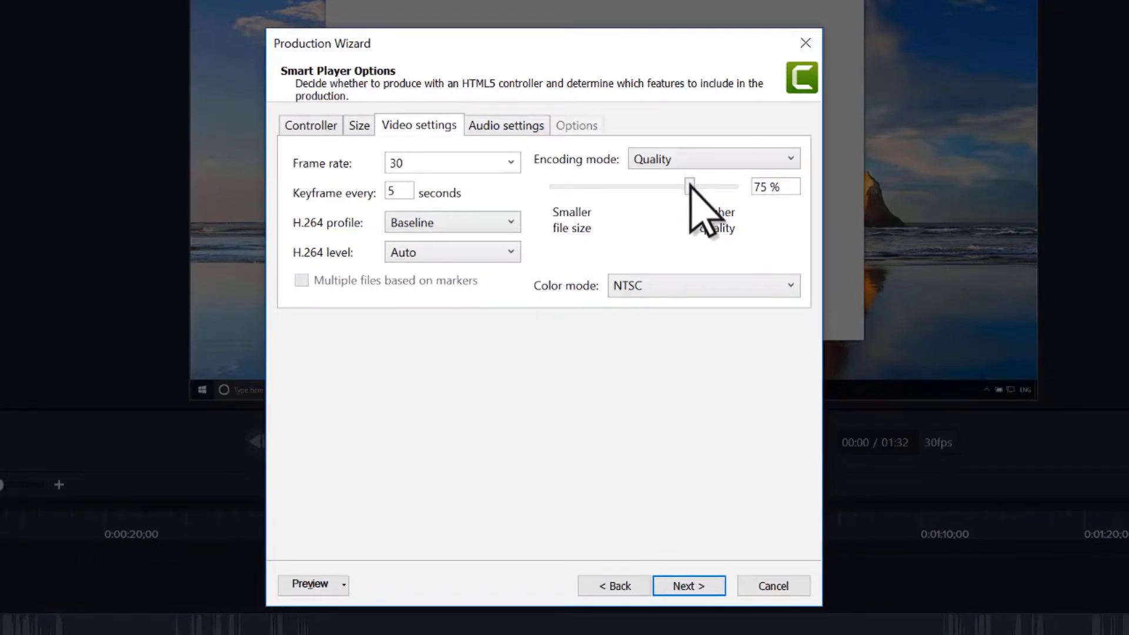
Produce the video as Example Project in \\Mac\Home\Desktop\Now without a watermark, and close the finished video's playback window.
left_click(684, 586)
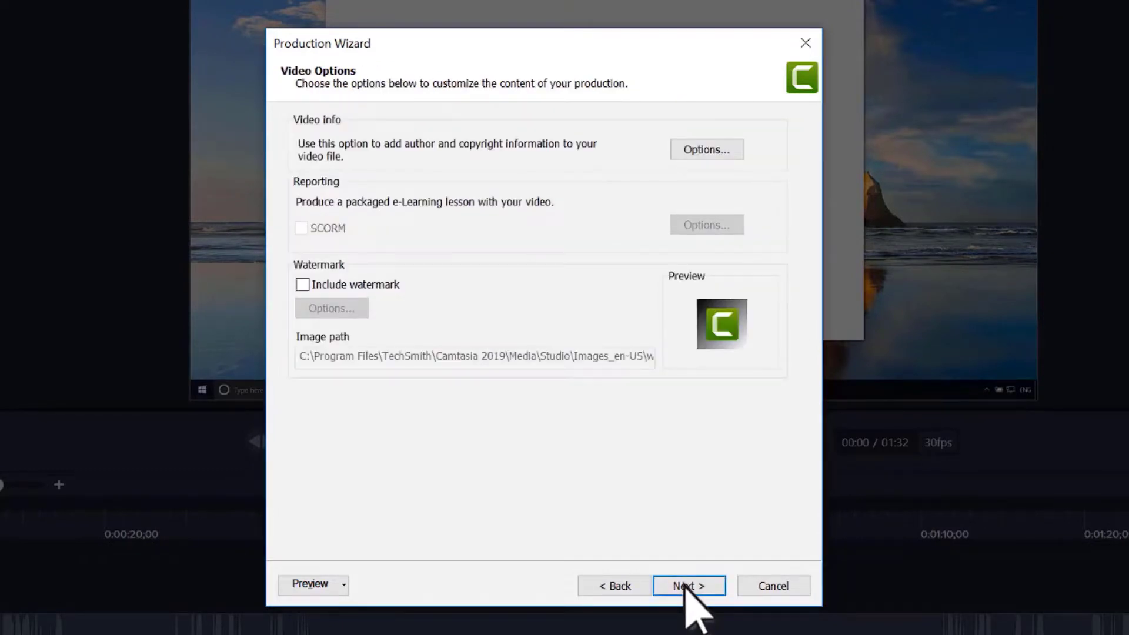
left_click(684, 586)
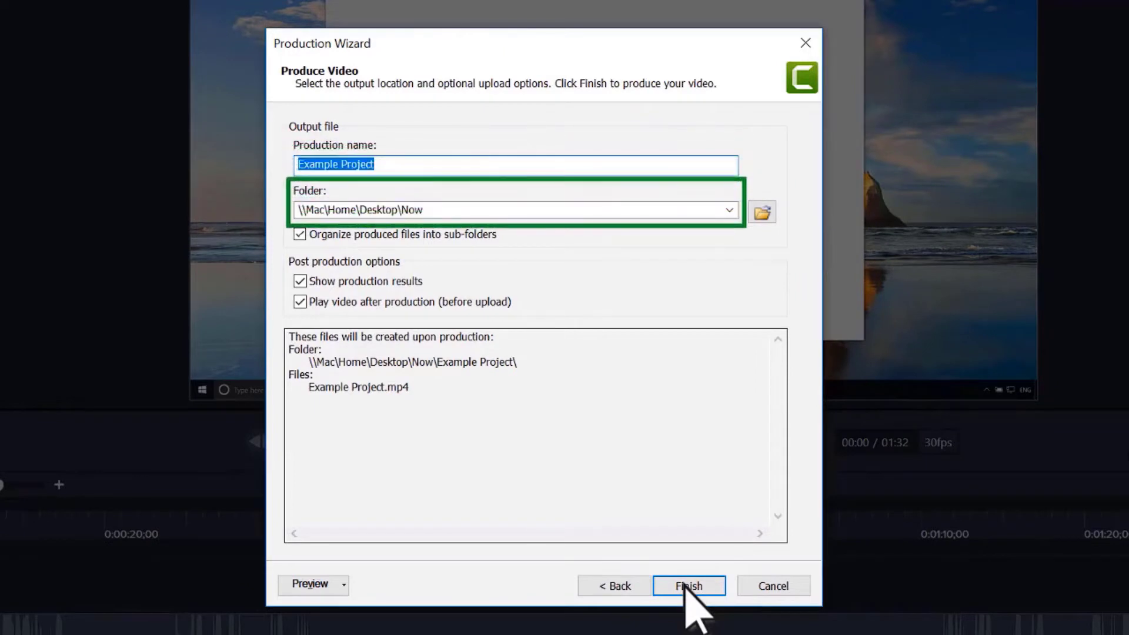
left_click(684, 586)
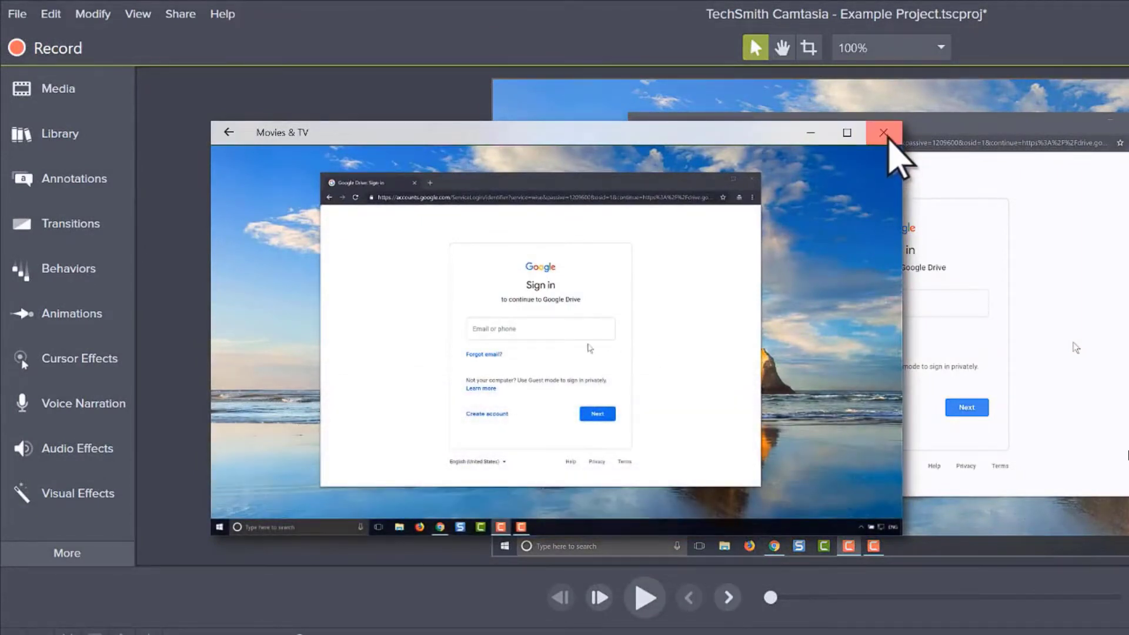
left_click(883, 133)
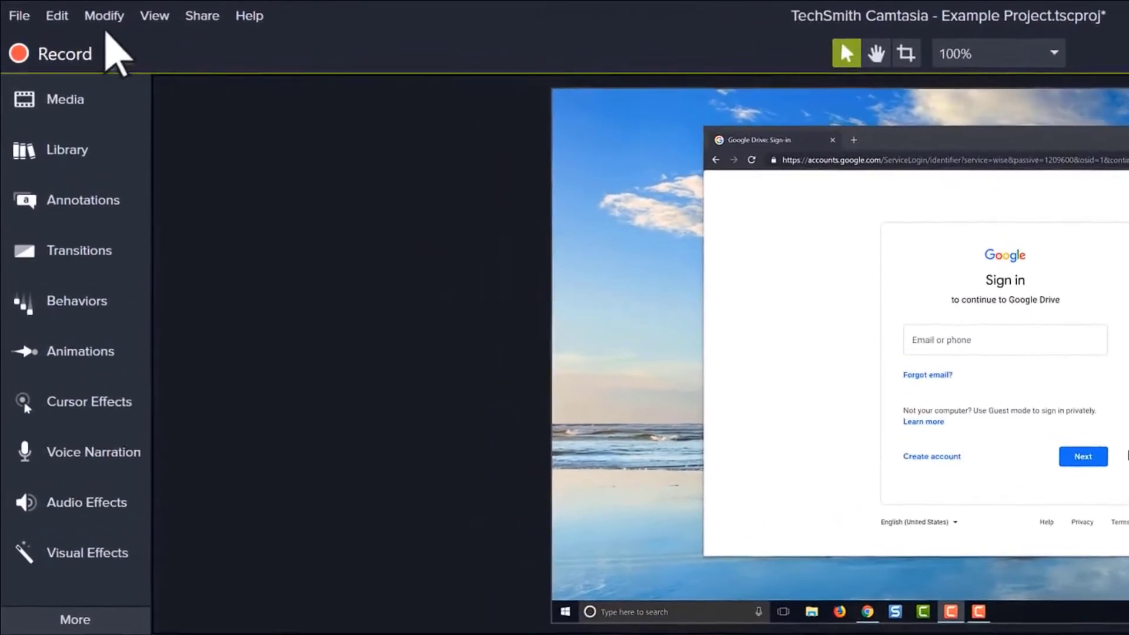
Bring up the project's file commands.
left_click(18, 15)
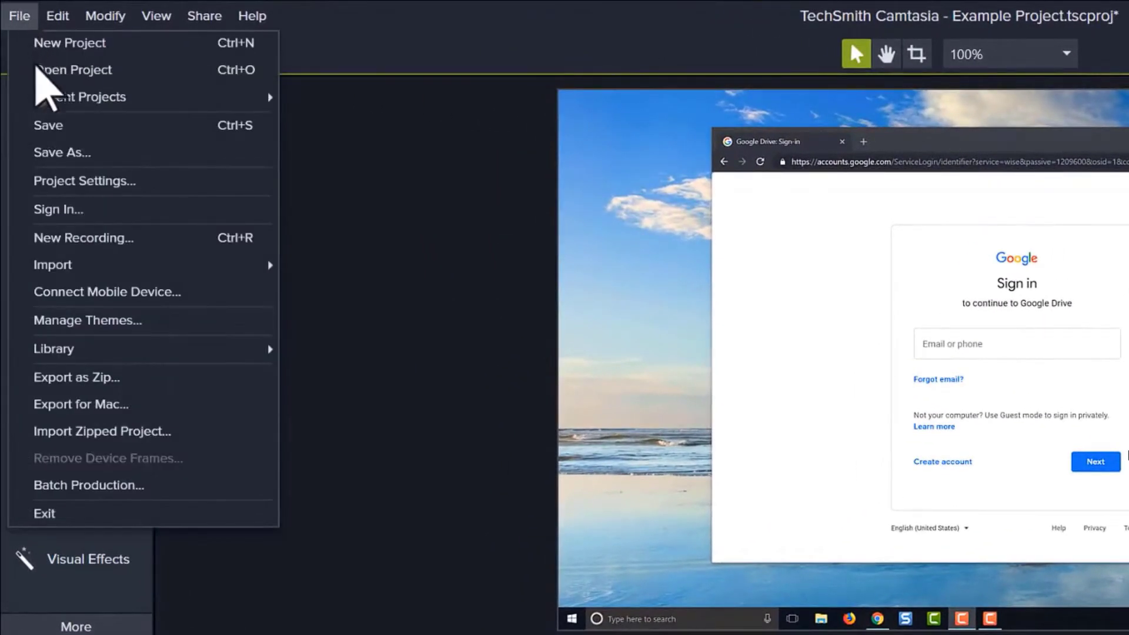